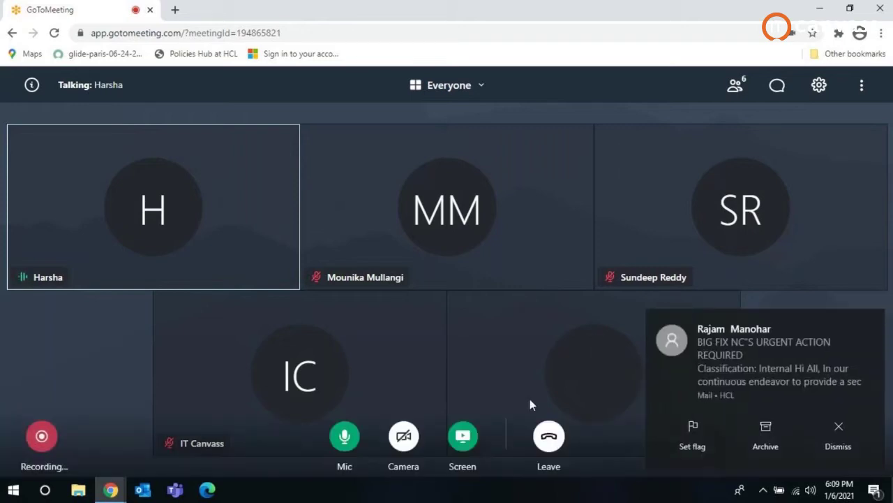
- Dismiss the incoming mail notification
click(831, 427)
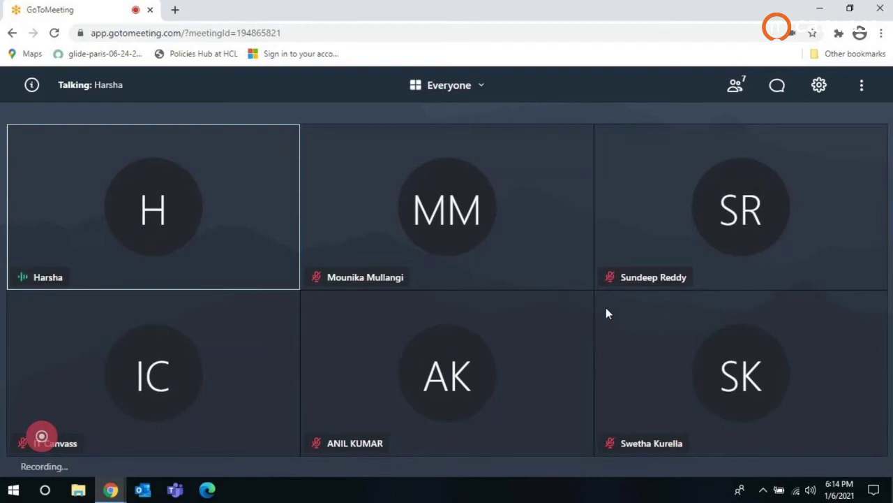
- Search the web for "servicenow" in a new browser tab and look through the results
mouse_move(593, 303)
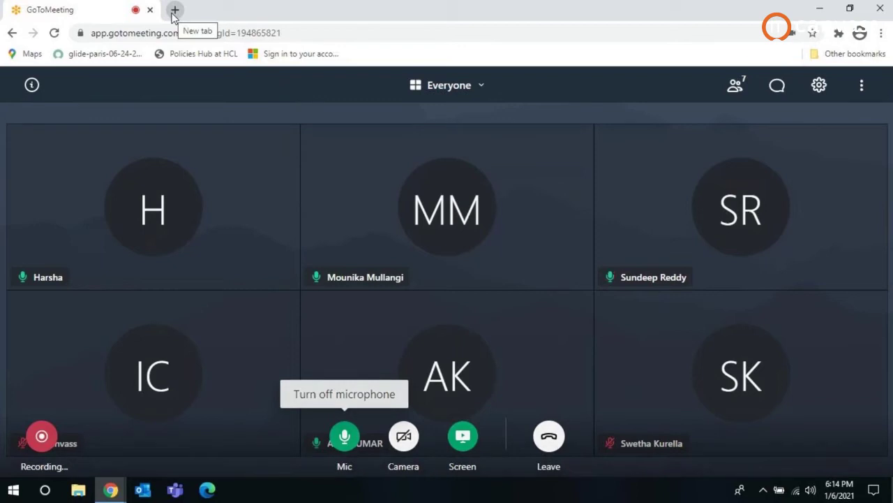
click(174, 10)
click(181, 36)
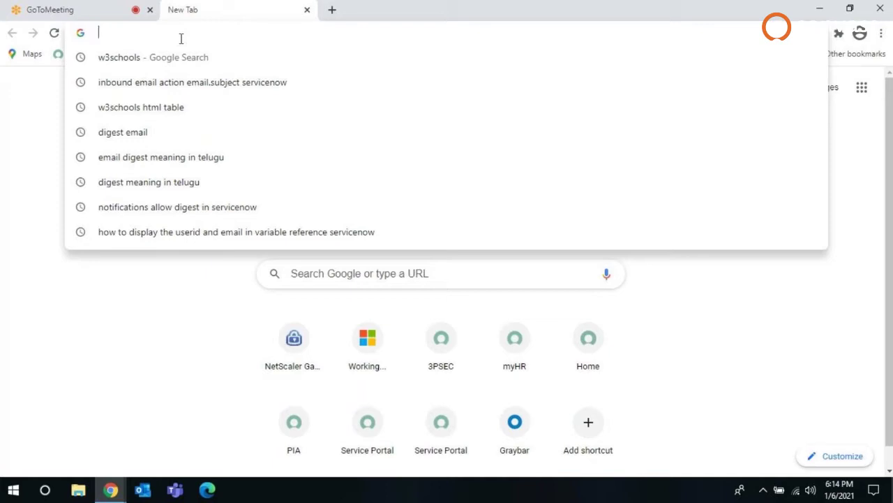
text(servicenow)
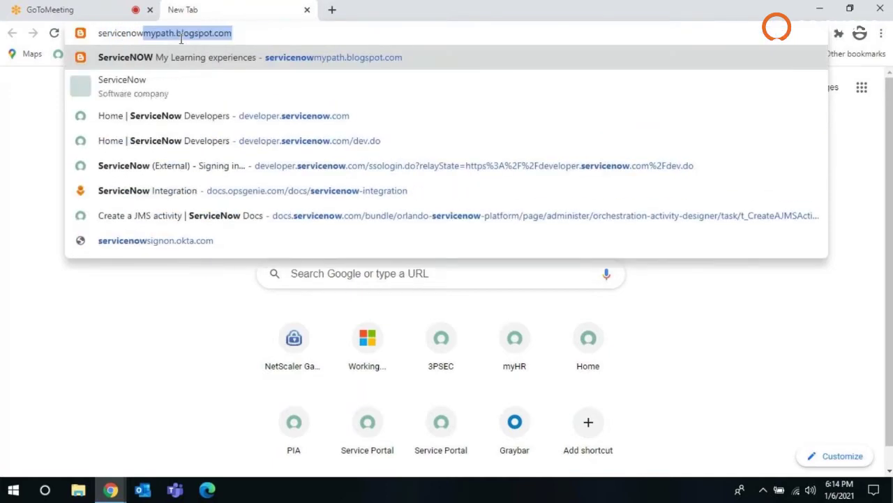
key(Delete)
key(Return)
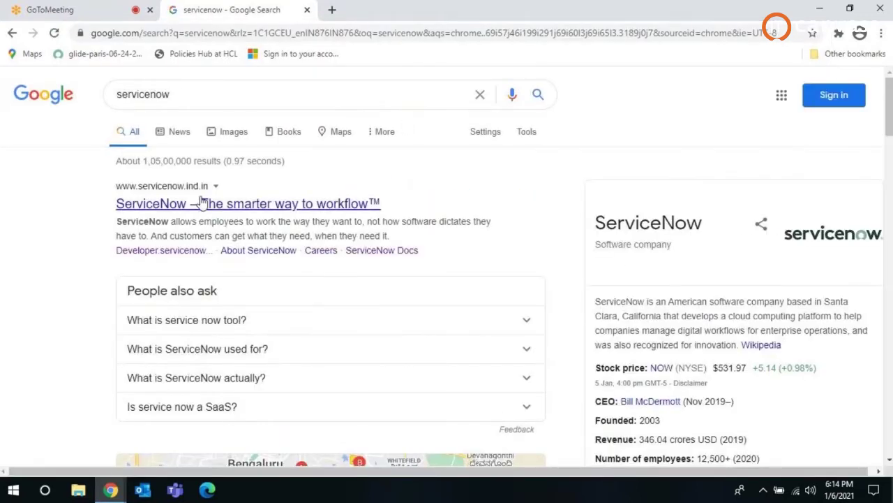
scroll(204, 192, down, 5)
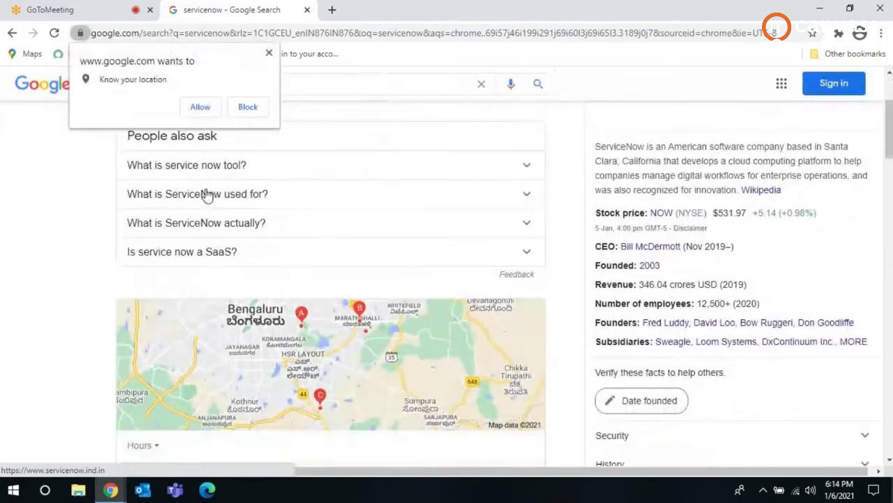
scroll(206, 196, down, 8)
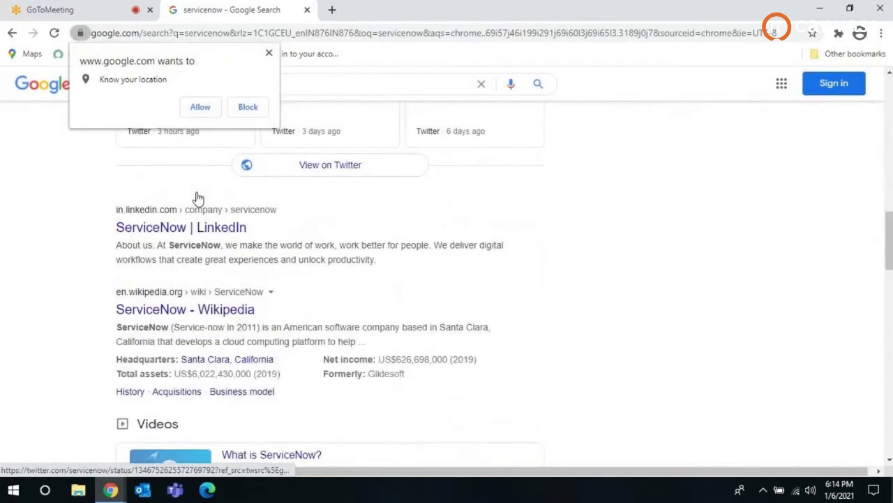
scroll(176, 259, down, 7)
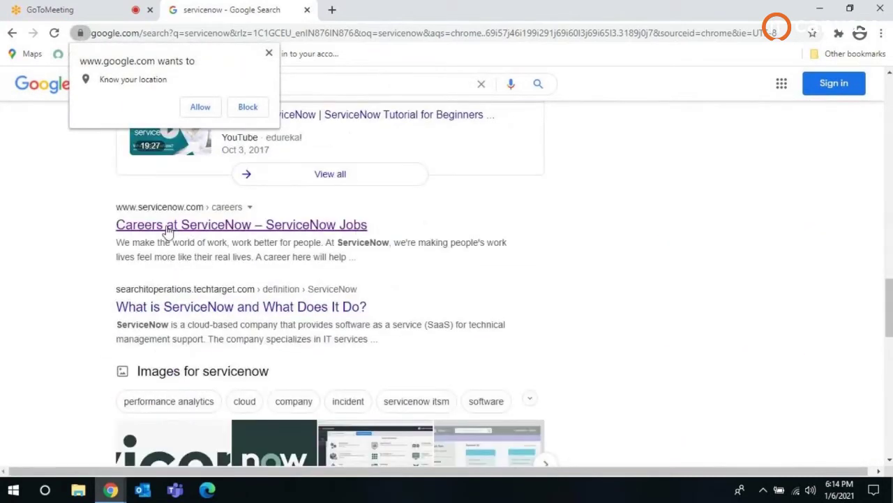
scroll(180, 300, down, 8)
scroll(182, 301, up, 2)
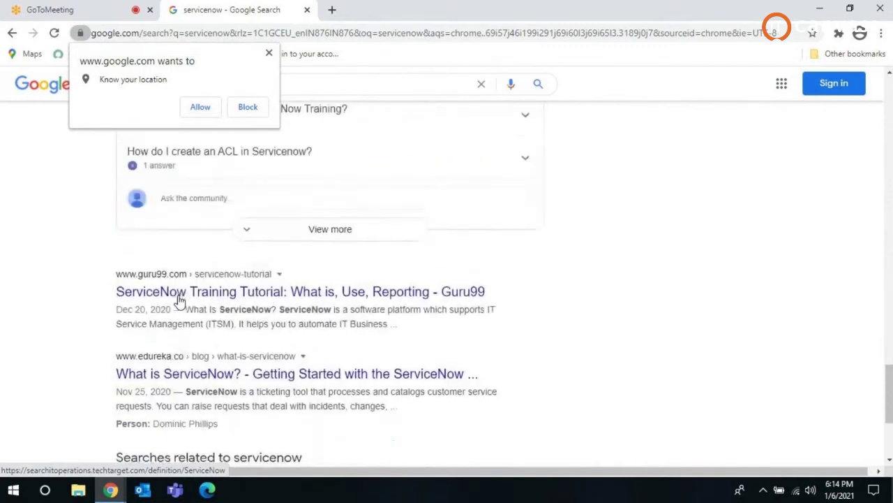
scroll(189, 300, up, 13)
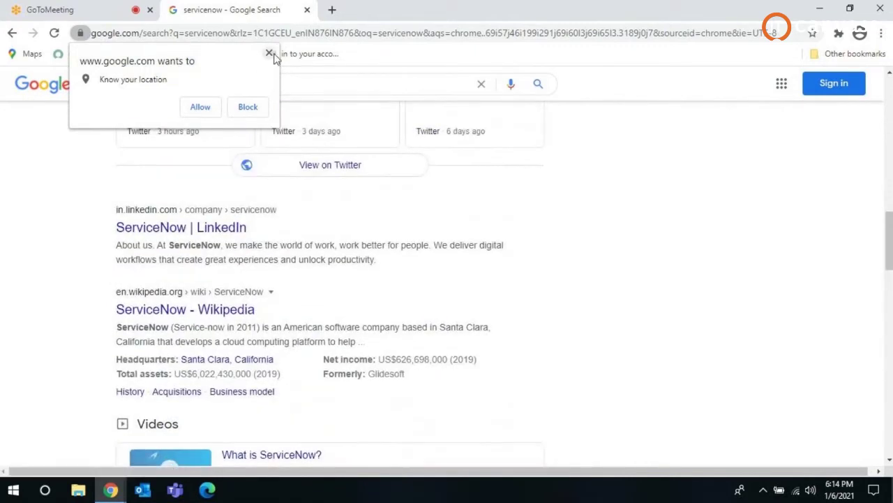
- Close the location request and refine the web search to "servicenow developer", highlighting the developer.servicenow.com address
click(269, 52)
scroll(225, 143, up, 5)
click(210, 88)
text(de)
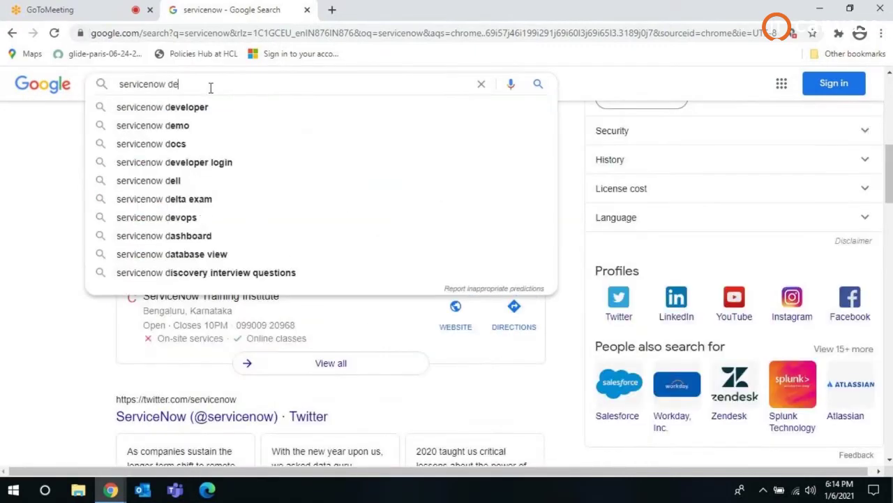
text(veloper)
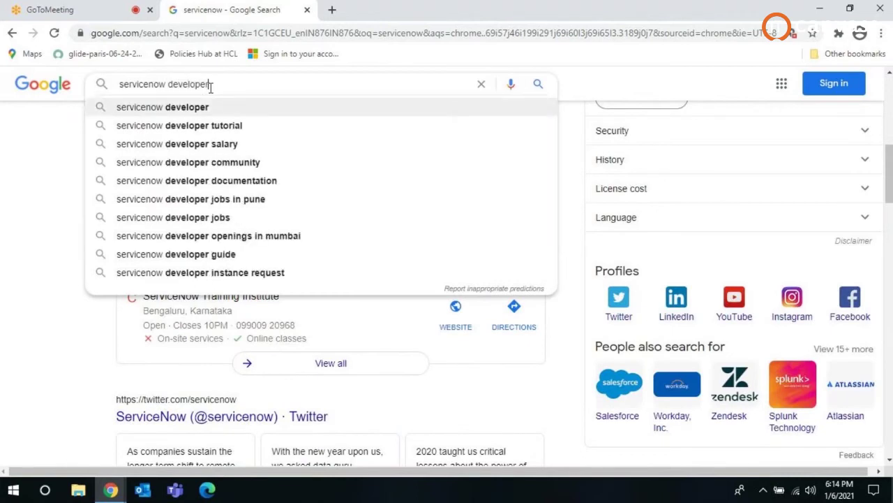
key(Return)
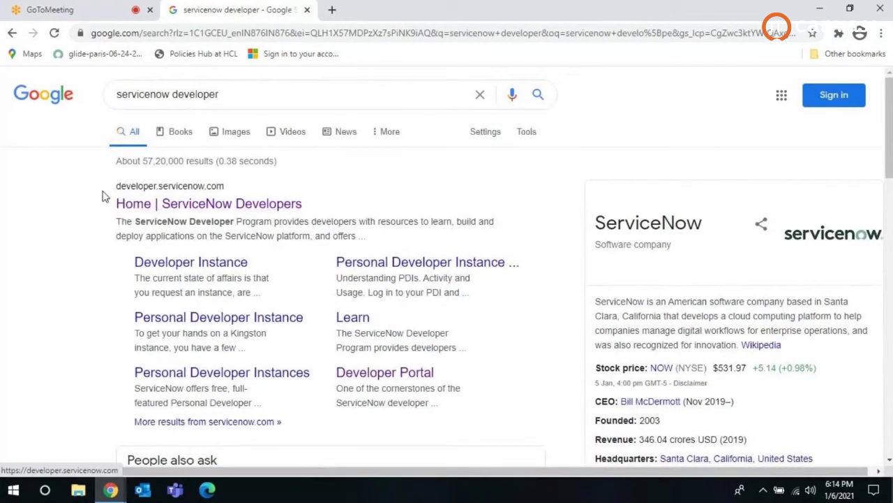
drag(117, 191, 228, 189)
click(228, 188)
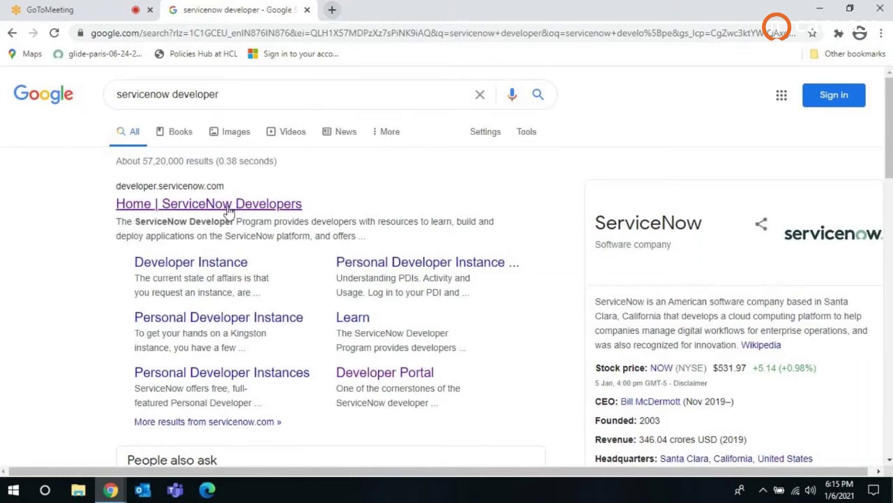
- Search the web for "facebook developer" in another new tab as a comparison
click(332, 10)
click(323, 33)
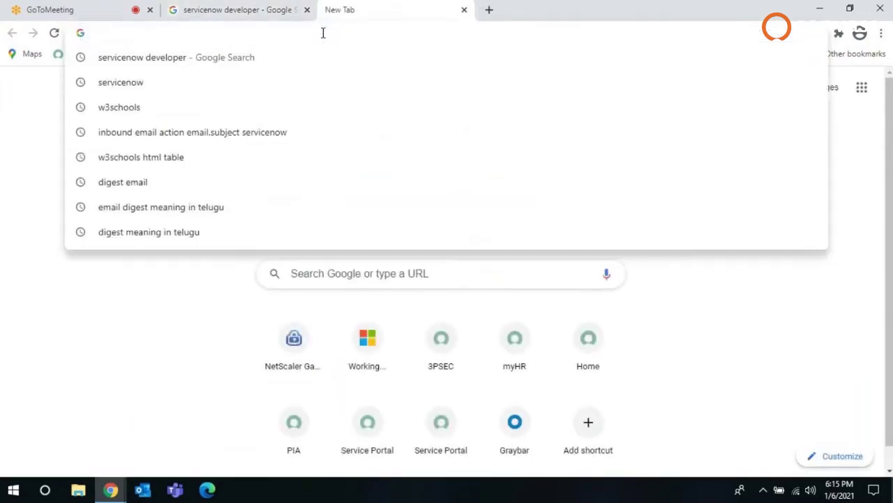
text(face)
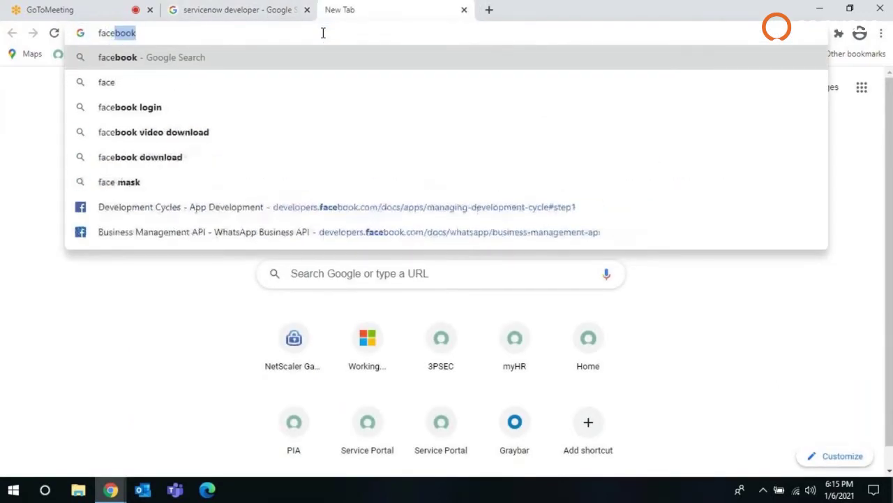
text(book de)
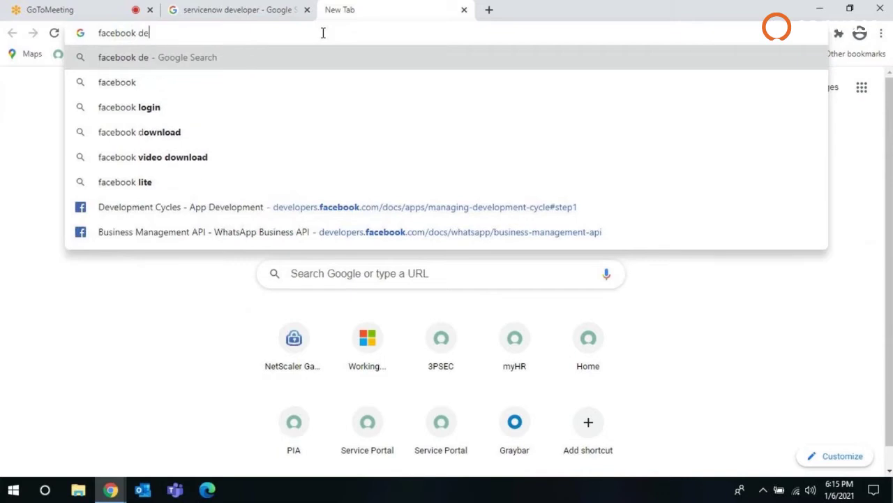
text(veloper)
key(Return)
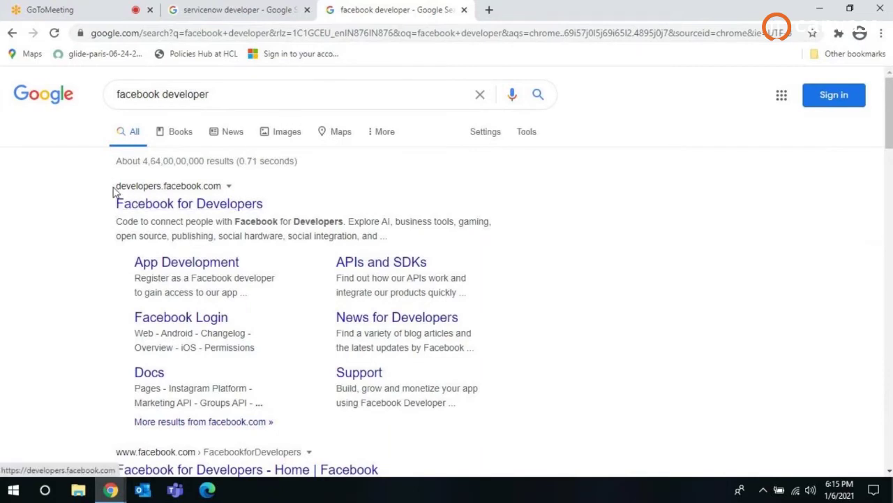
- Highlight the developers.facebook.com search result and open the Facebook for Developers site
drag(114, 192, 274, 200)
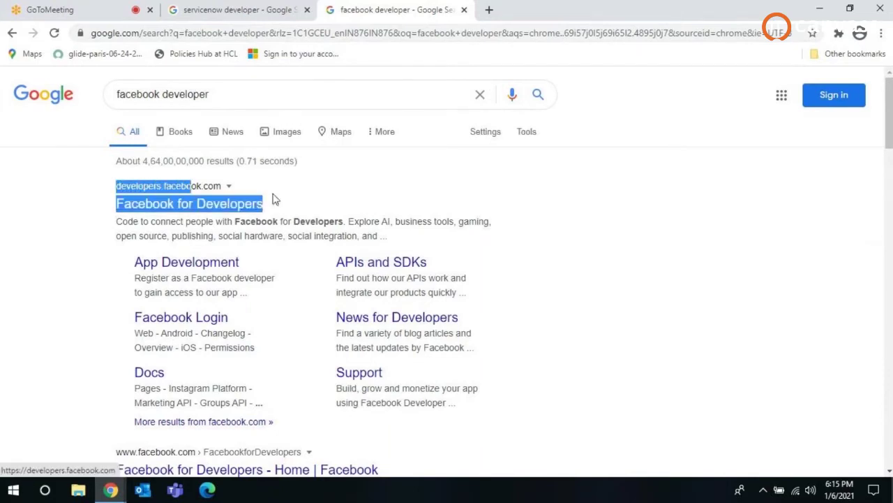
click(311, 195)
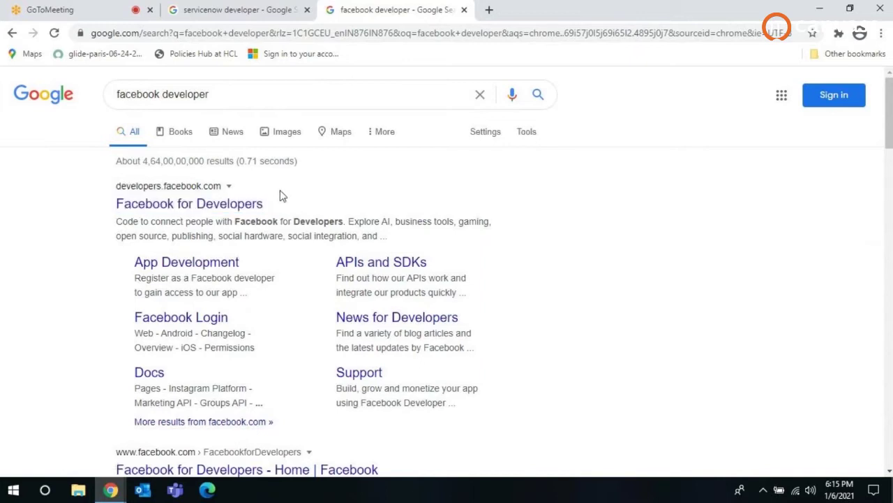
click(193, 206)
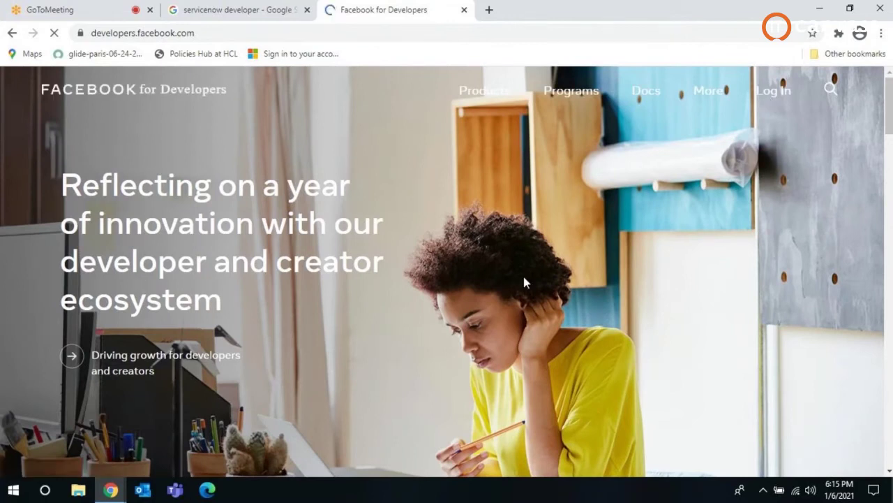
- Return to the "servicenow developer" results and open the ServiceNow Developers home page in a new tab
click(241, 9)
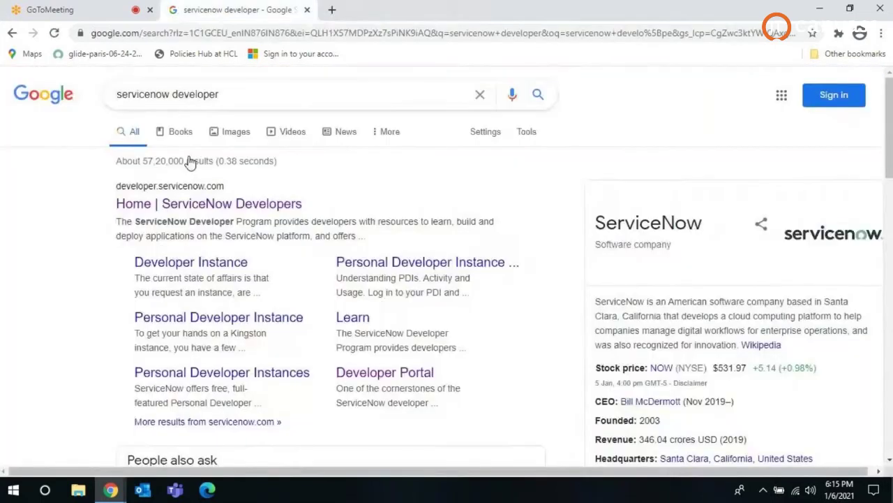
middle_click(216, 204)
click(417, 8)
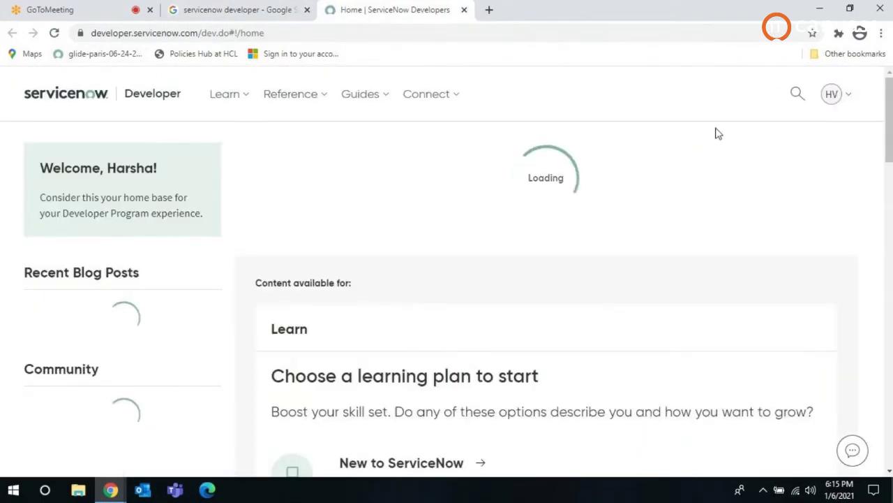
- Sign out of the current ServiceNow Developer account and reload the site's home page
click(832, 95)
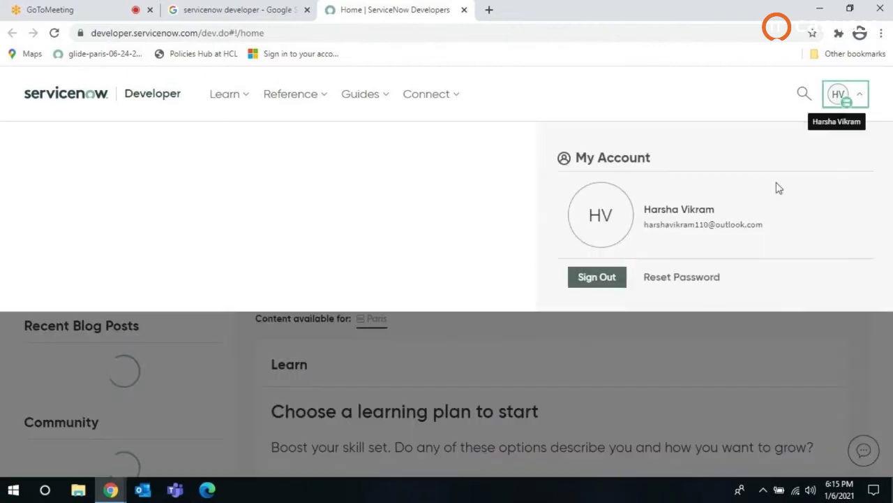
click(607, 277)
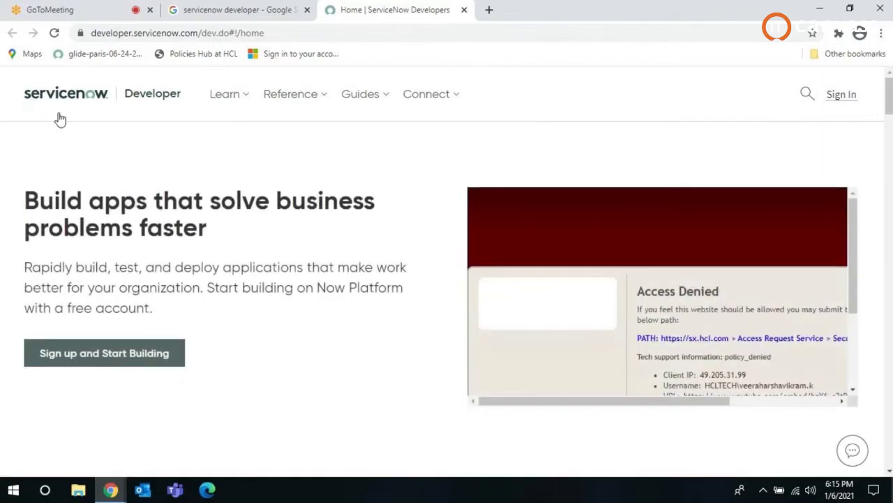
click(80, 100)
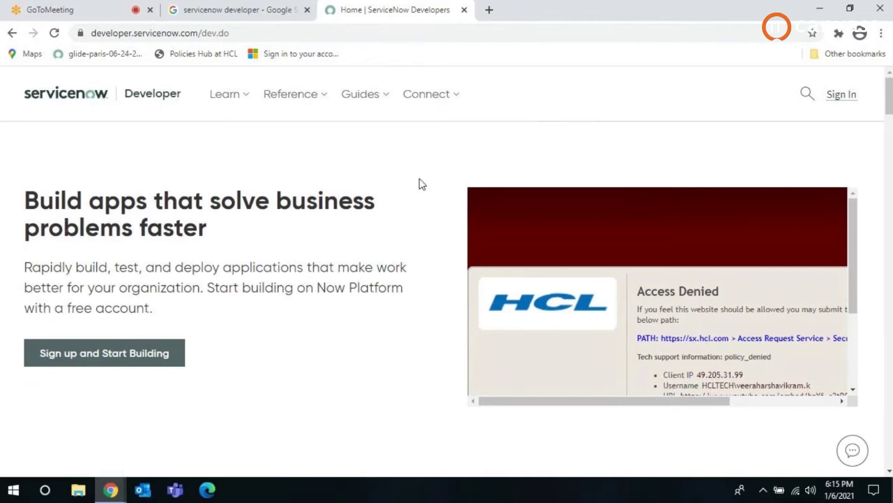
- Examine the Learn, Reference, Guides and Connect sections offered by the ServiceNow Developer site
click(230, 104)
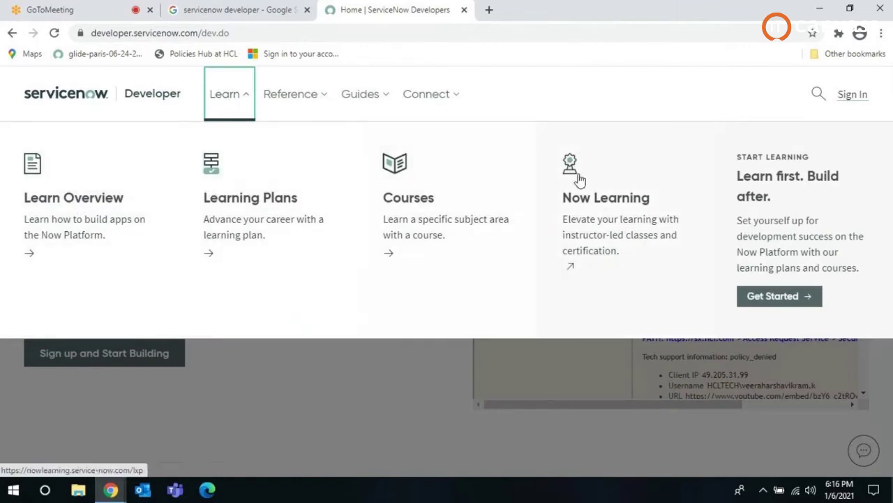
click(226, 94)
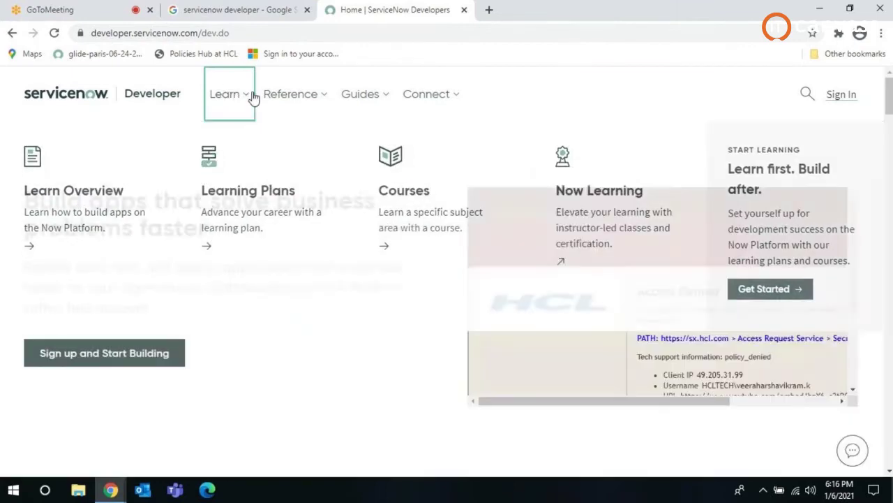
click(305, 103)
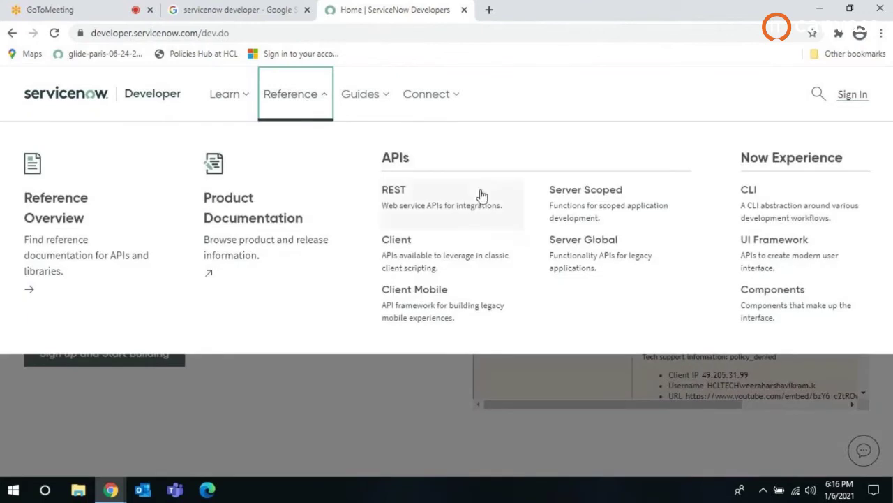
click(313, 103)
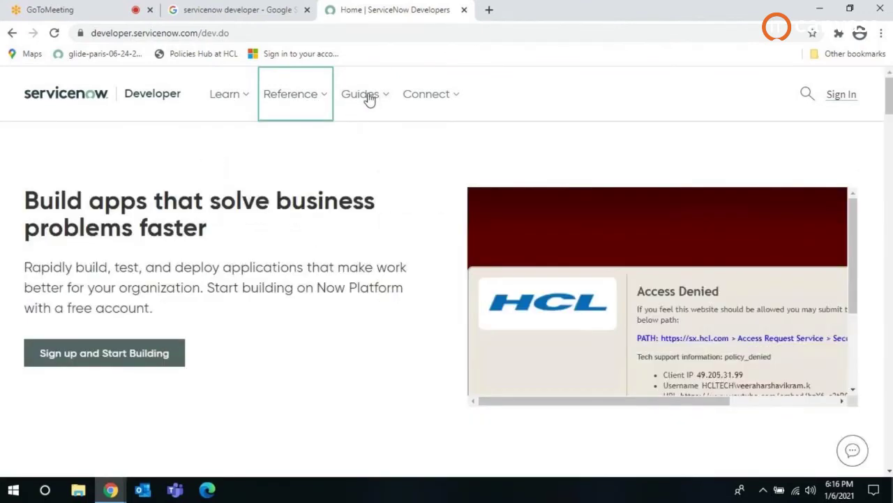
click(368, 98)
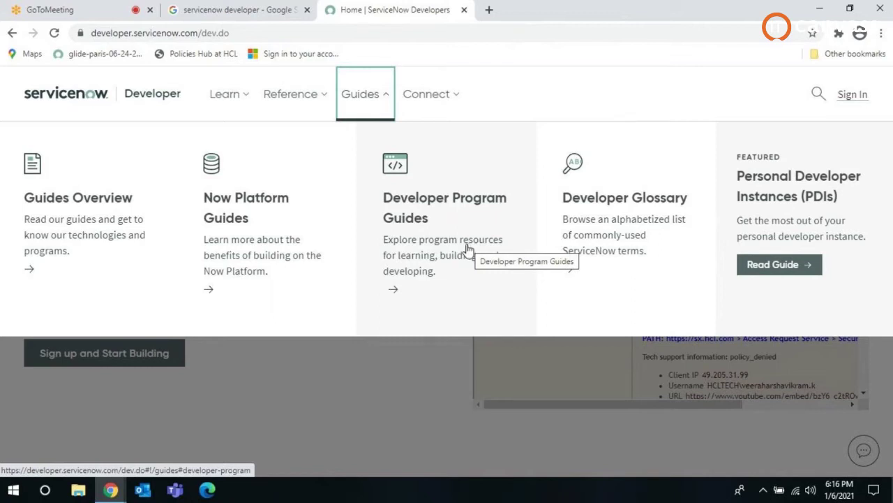
click(385, 106)
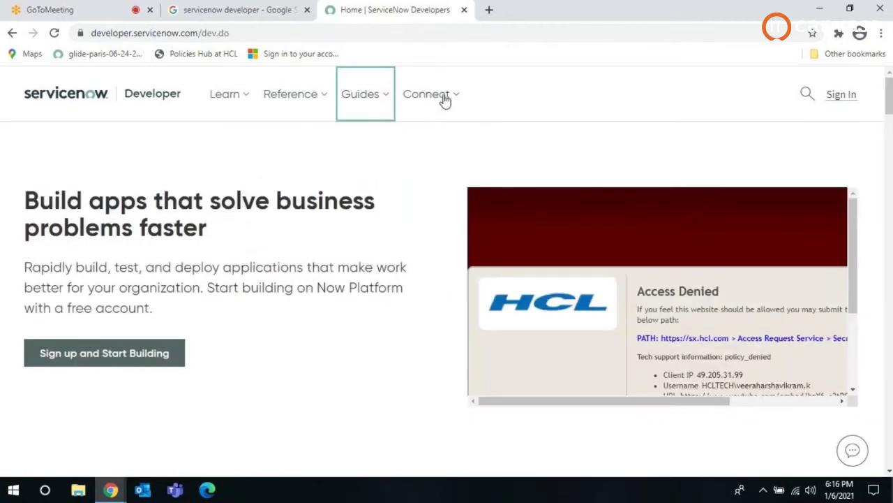
click(443, 98)
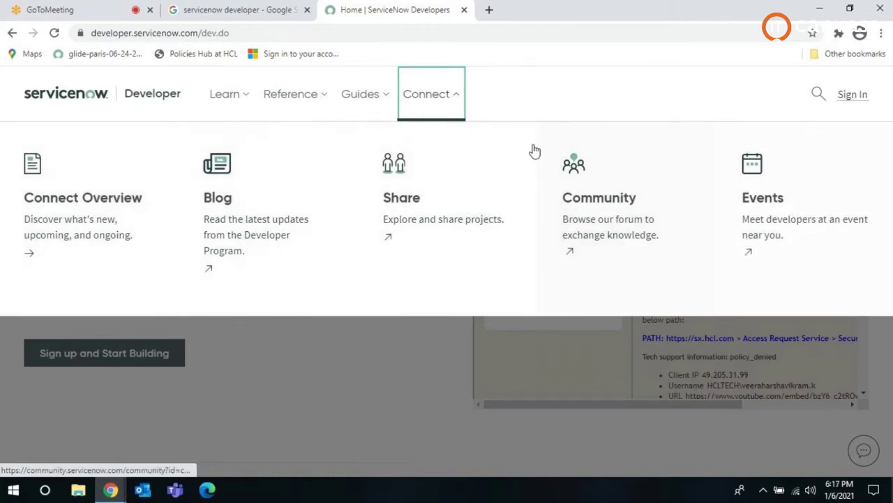
click(452, 98)
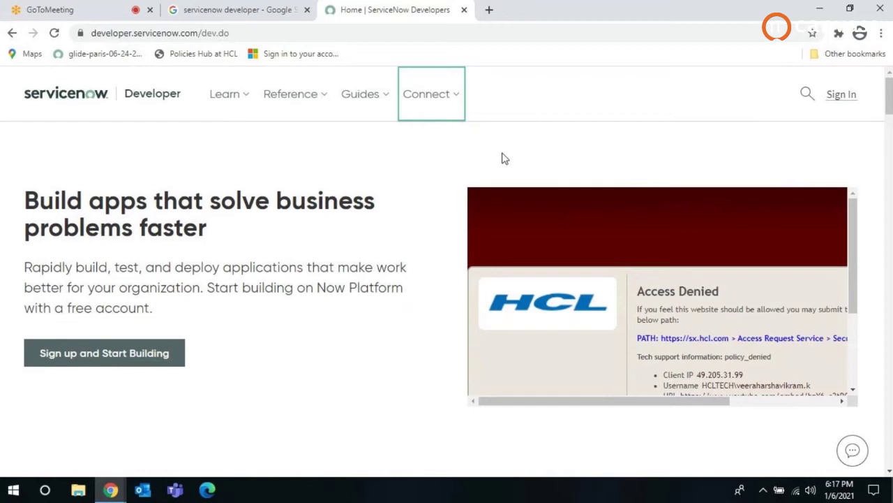
- Open the ServiceNow ID registration form to sign up and start building
click(96, 366)
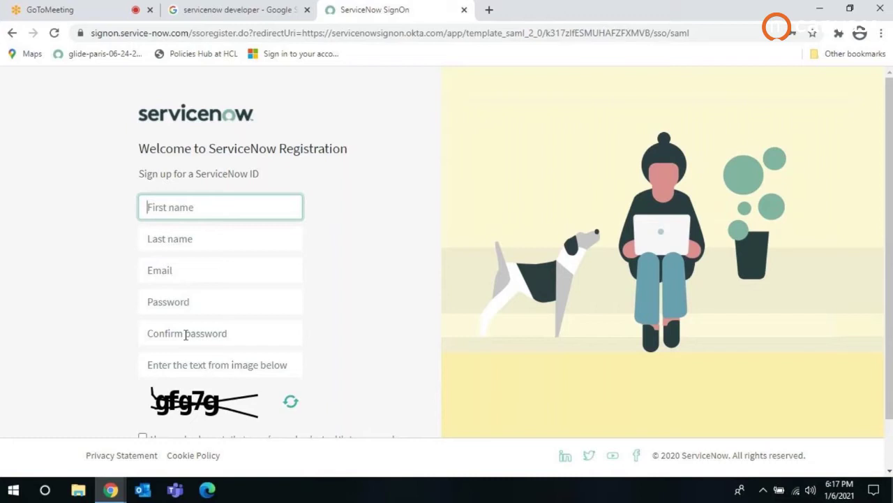
- Review the fields of the ServiceNow ID registration form and return to the ServiceNow Developers home page
scroll(189, 356, down, 2)
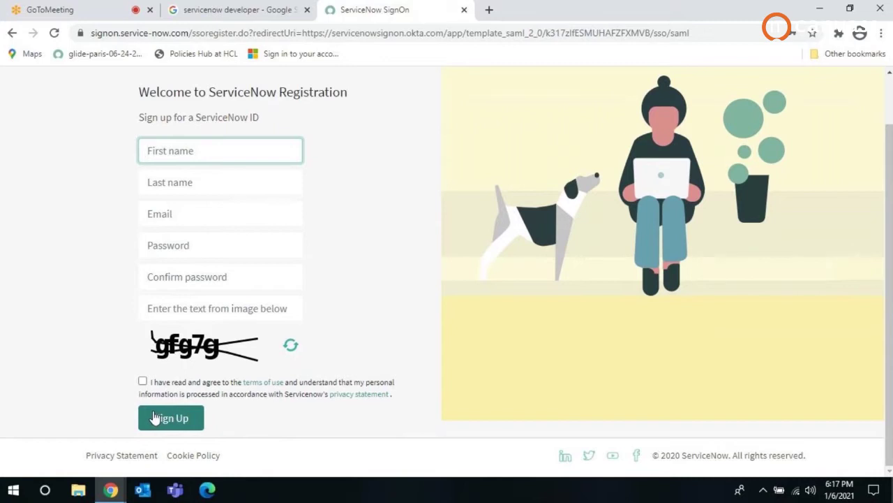
scroll(258, 174, up, 2)
click(13, 33)
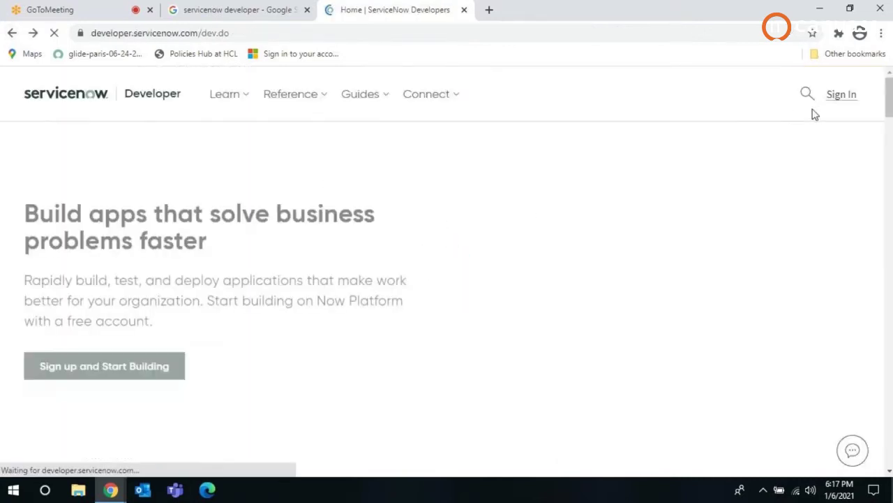
- Sign in to the Developer Site with the saved account credentials and open the account's instance details
click(833, 102)
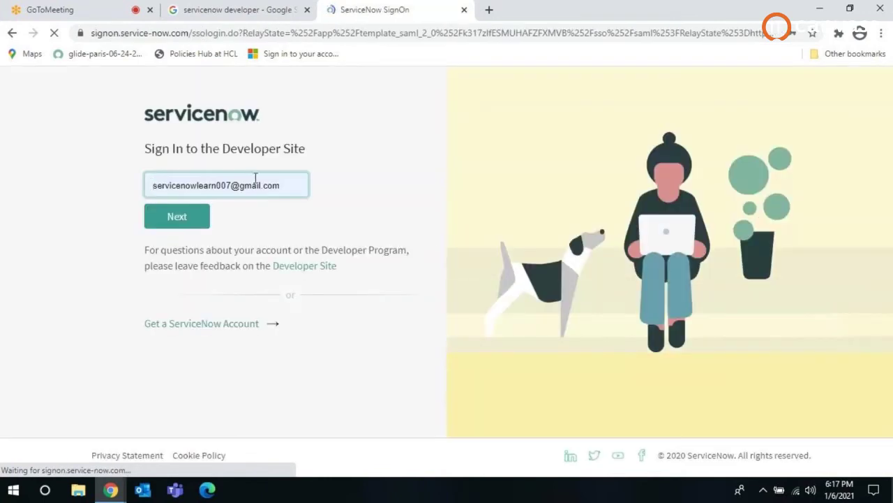
click(183, 222)
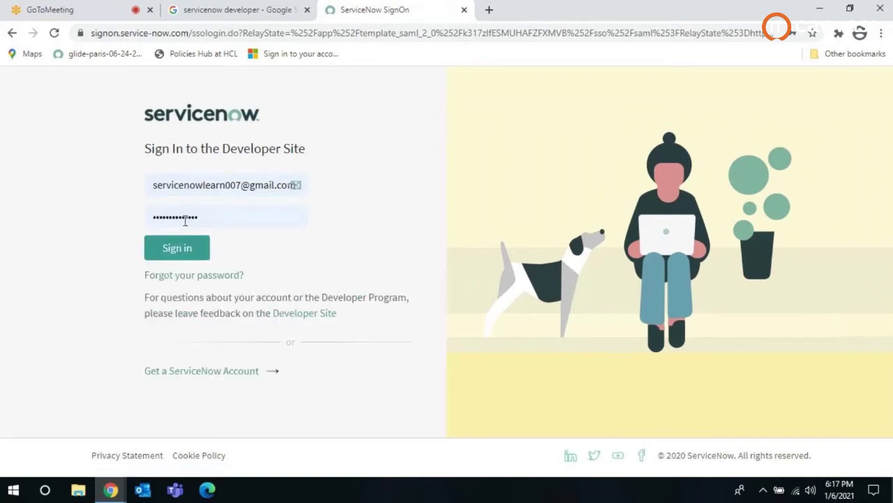
click(190, 249)
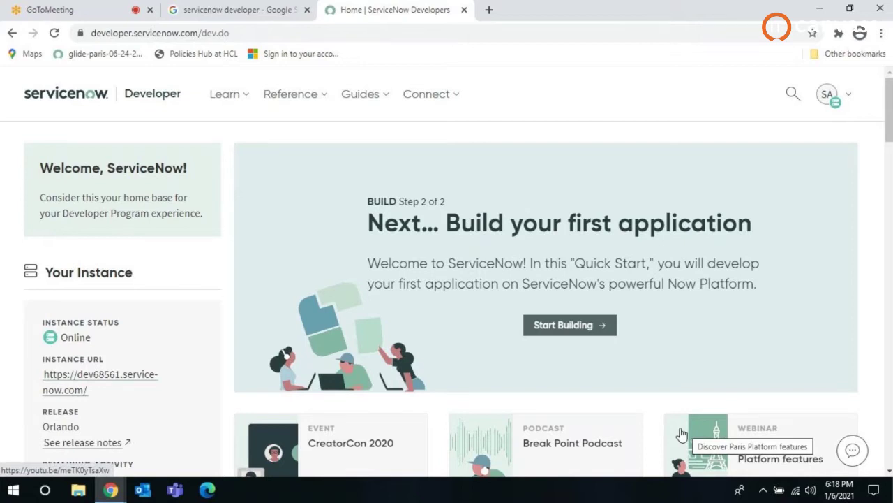
click(838, 94)
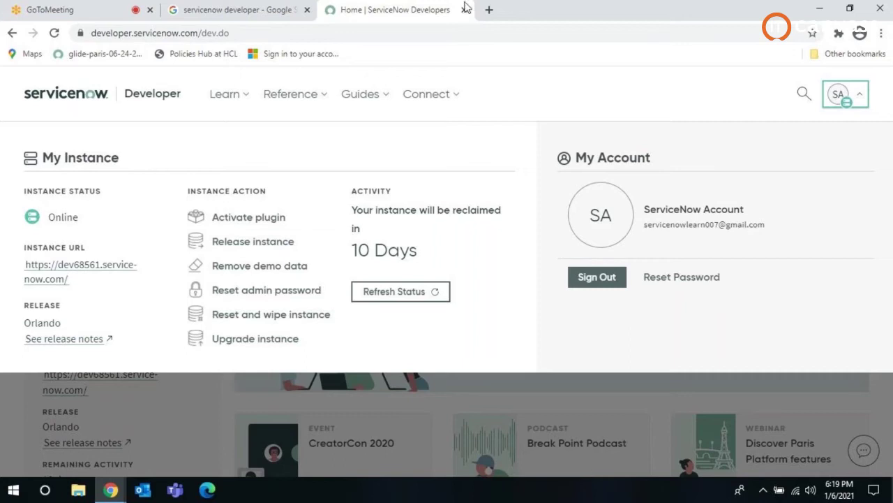
- Search Google for "servicenow versions list" in a new tab
click(488, 10)
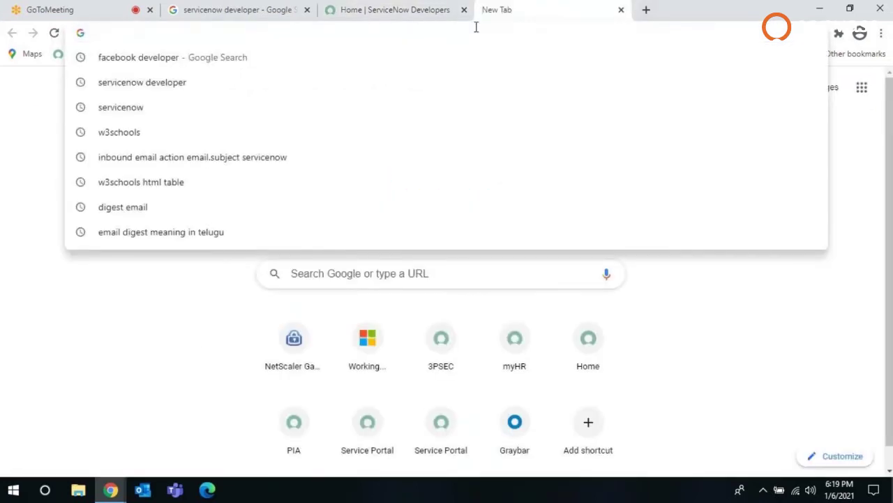
text(m)
key(BackSpace)
key(BackSpace)
text(Service)
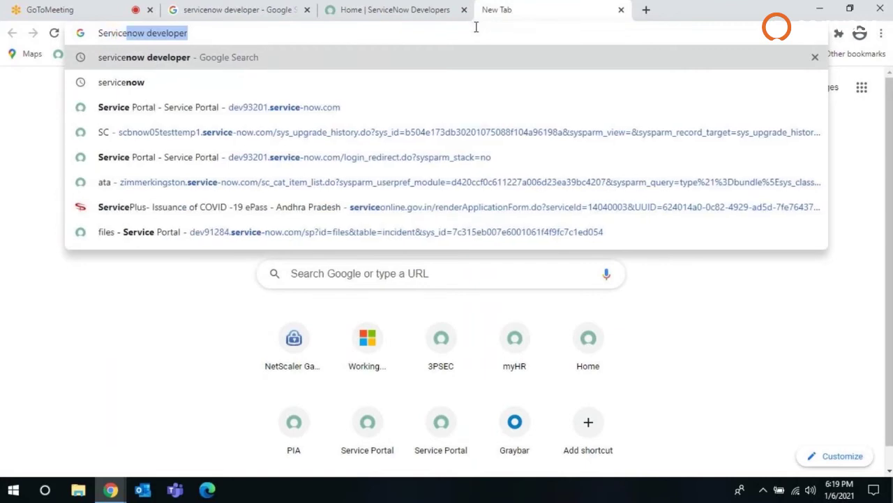
text(now Version)
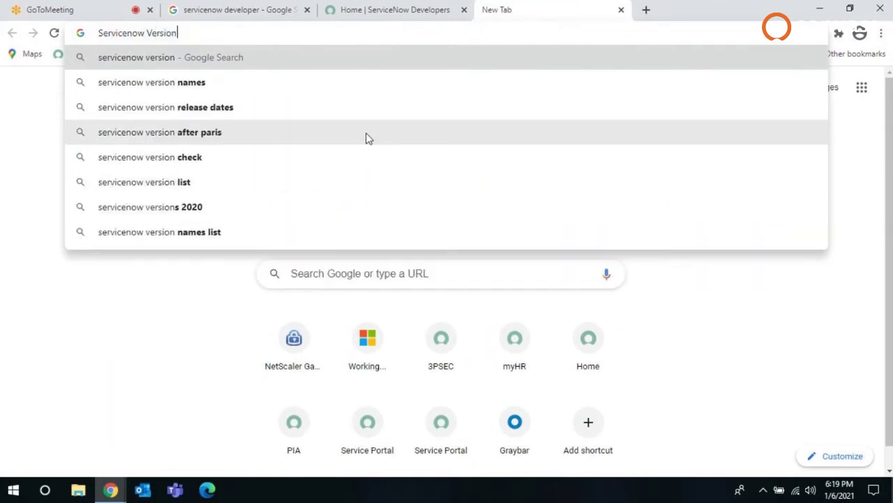
text(s)
key(Down)
key(Return)
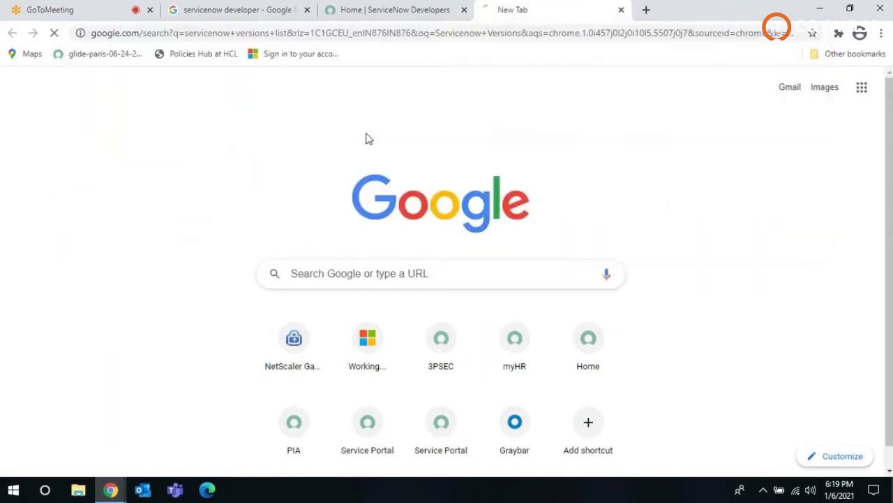
- Dismiss the mail notification and open the full version list article from the featured search result
scroll(201, 356, down, 1)
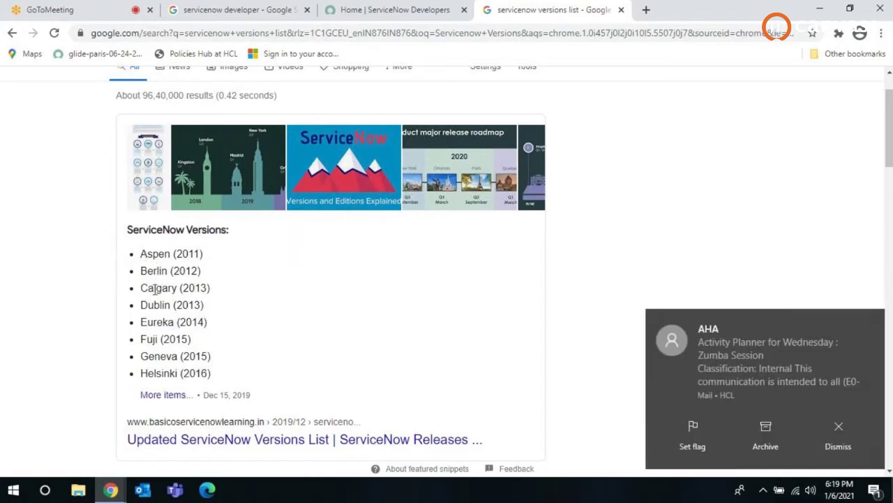
click(841, 431)
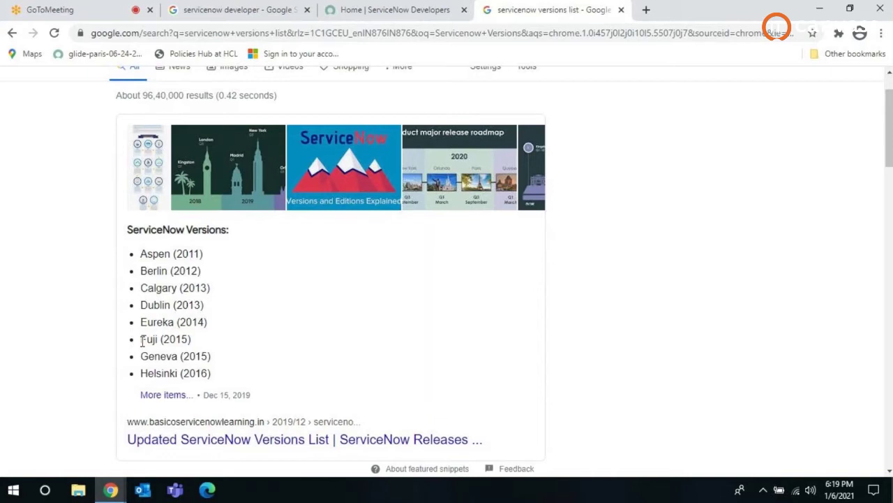
click(156, 395)
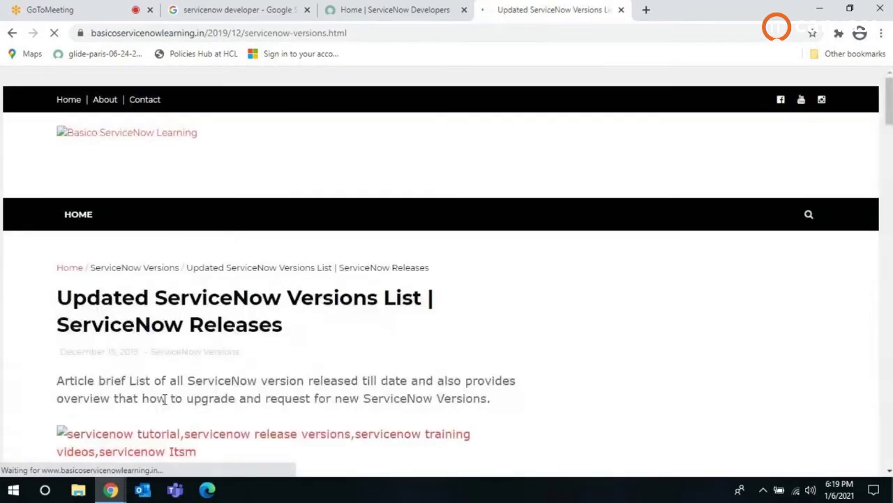
- Examine the article's list of ServiceNow releases through Quebec and its guidance on upgrading versions
scroll(165, 399, down, 10)
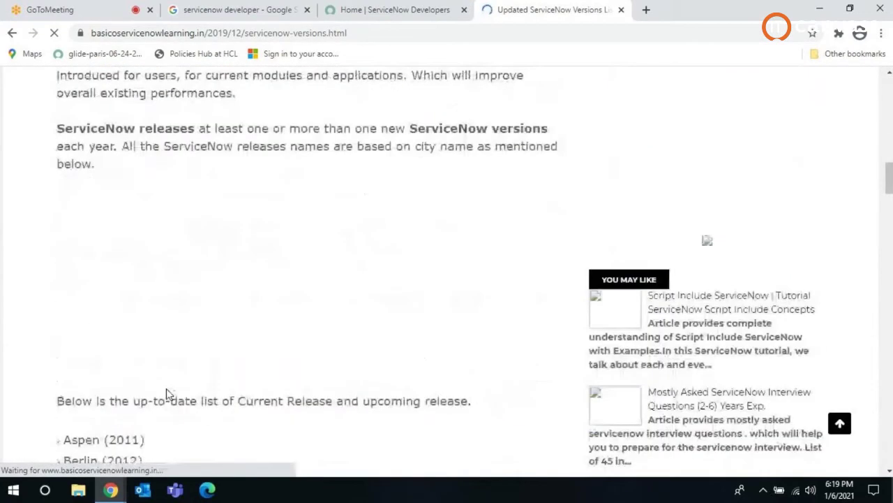
scroll(167, 393, down, 5)
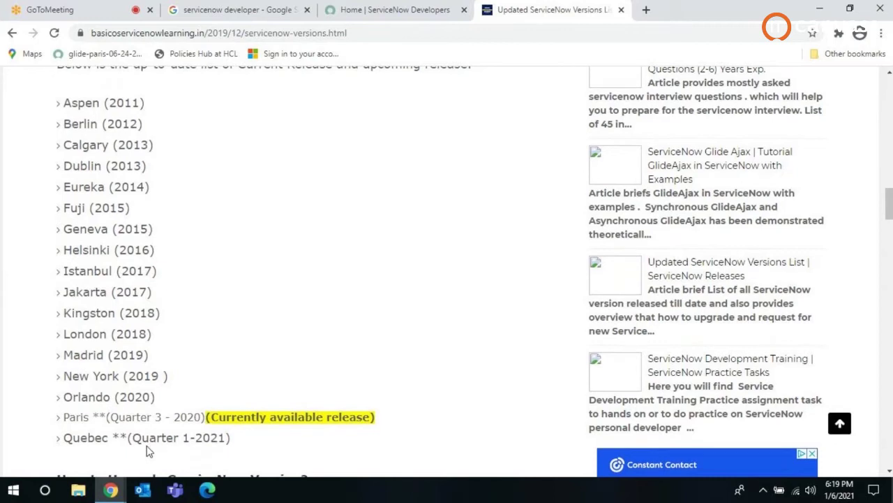
scroll(146, 450, down, 1)
drag(64, 373, 111, 374)
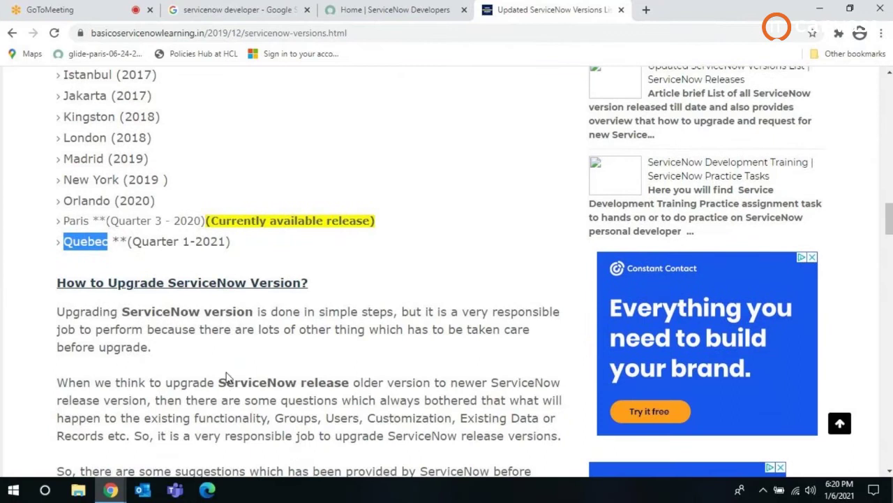
scroll(223, 370, down, 6)
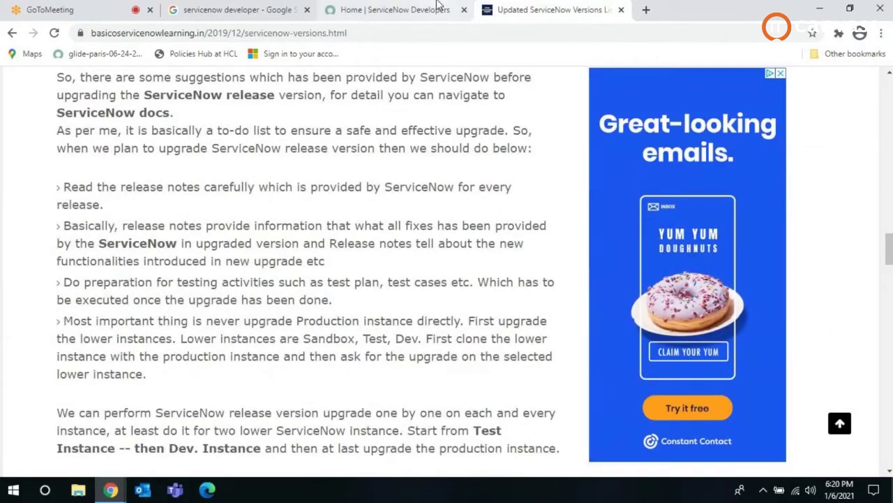
- Return to the ServiceNow Developers page and open the instance URL in a new tab, closing the duplicate tab
click(395, 10)
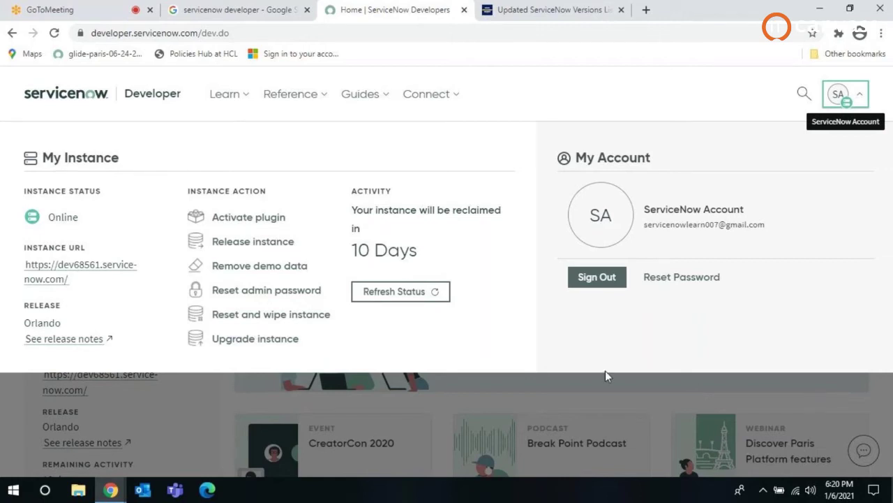
drag(76, 238, 87, 289)
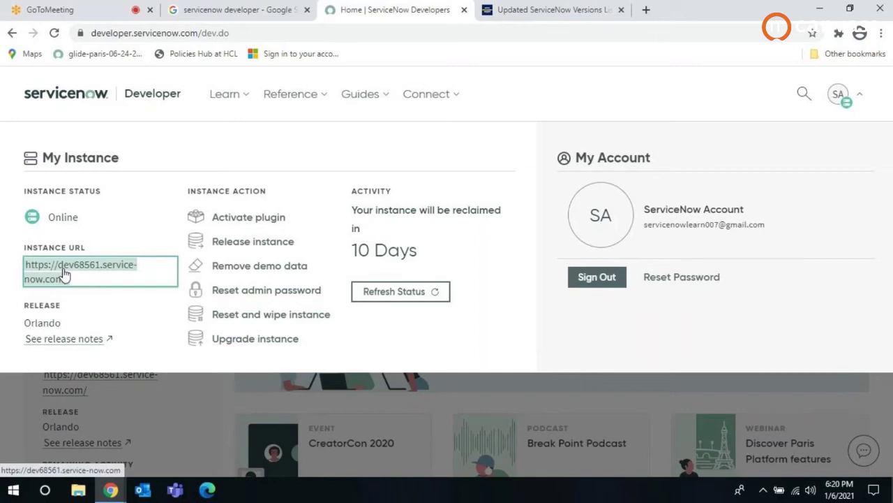
click(62, 274)
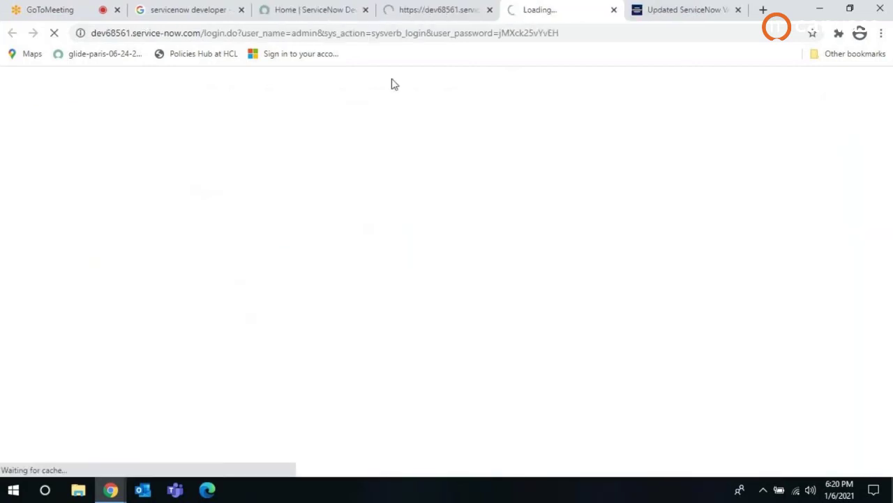
middle_click(550, 6)
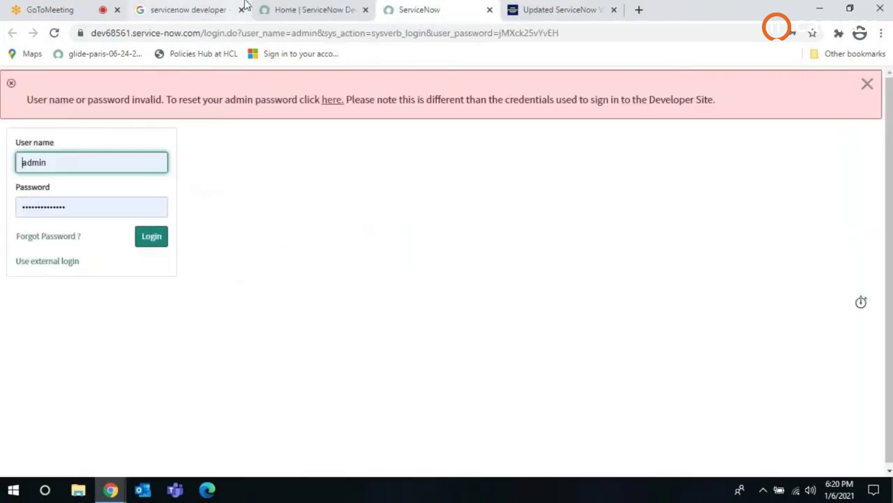
- Compare the instance's login page with the instance URL and admin password reset option on the Developer site
click(370, 9)
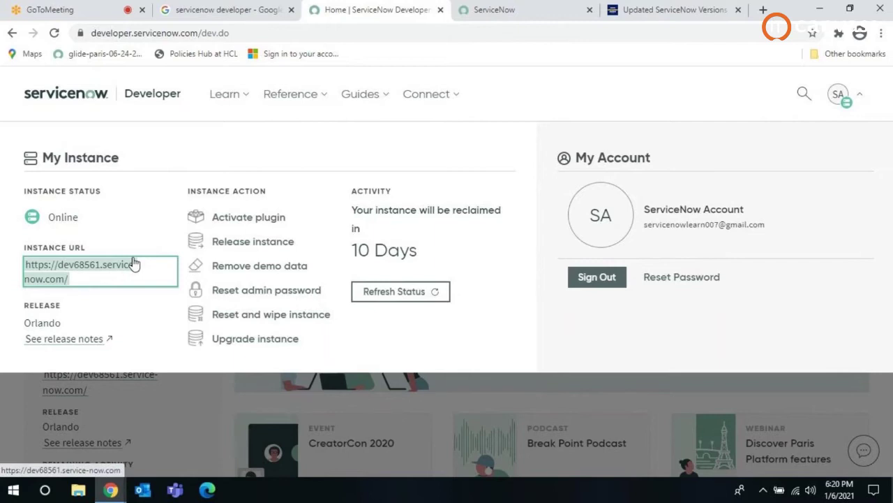
click(513, 10)
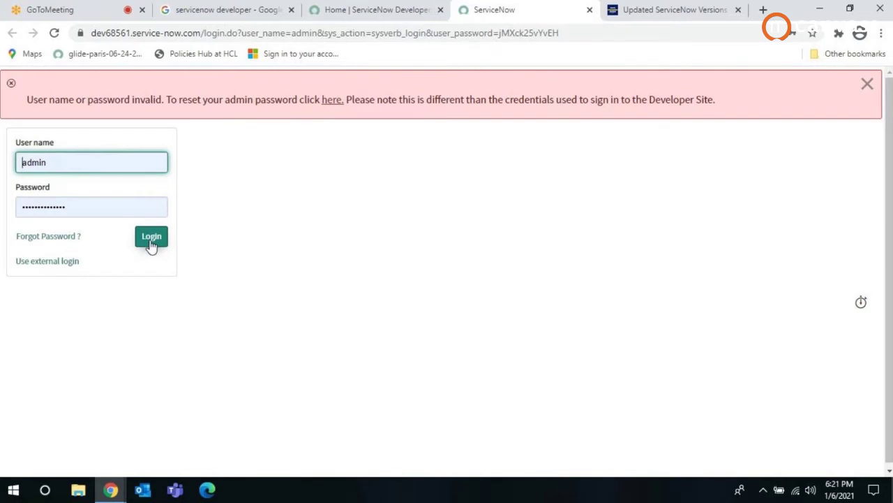
click(379, 10)
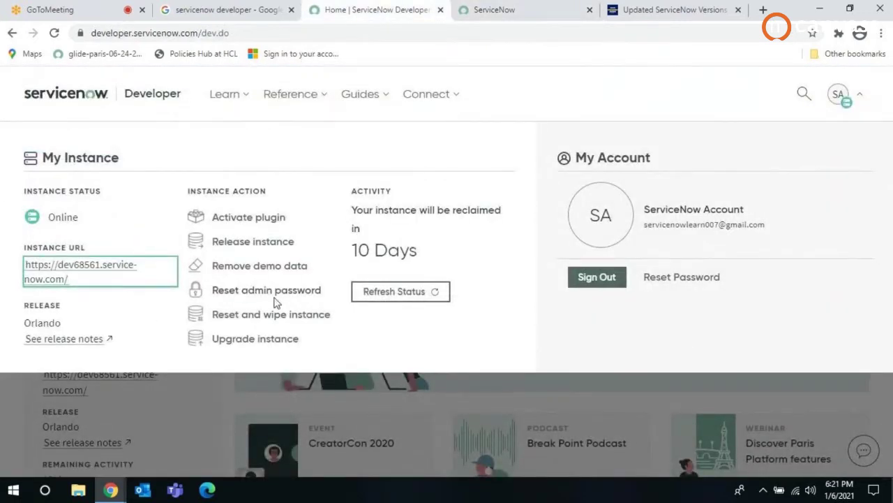
key(ctrl+Tab)
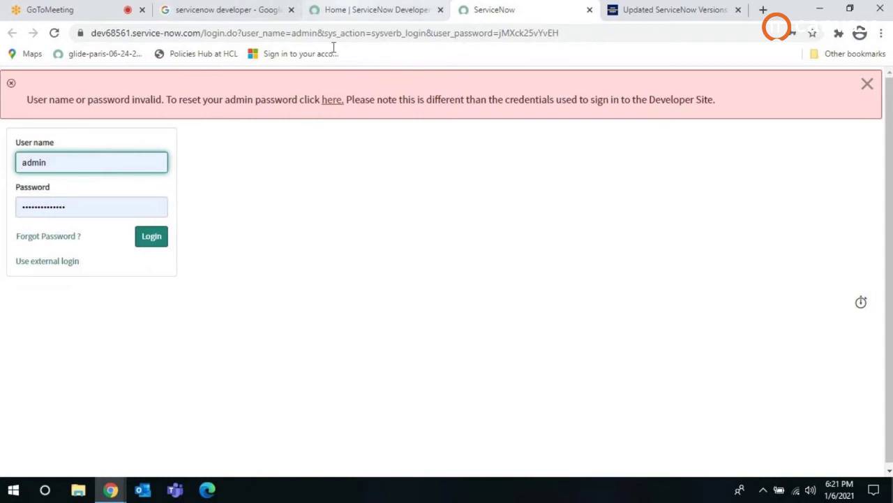
click(379, 13)
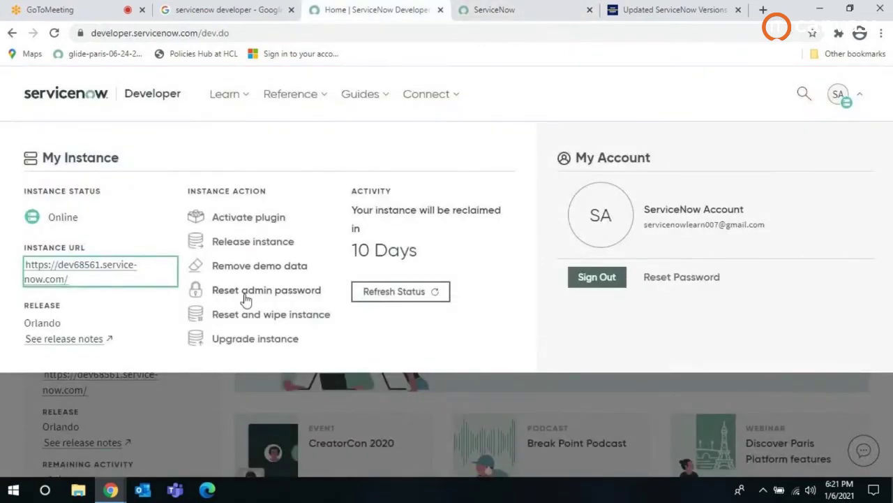
- Log in to the developer instance as admin with the saved password
click(481, 12)
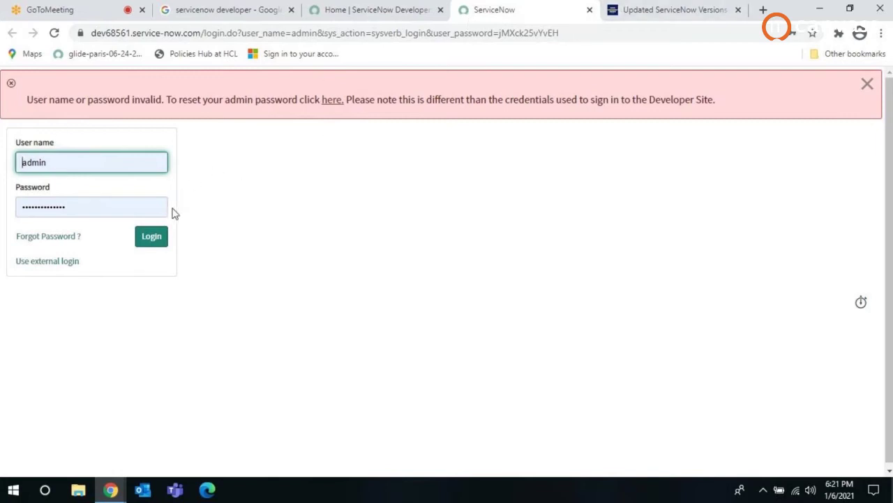
click(152, 239)
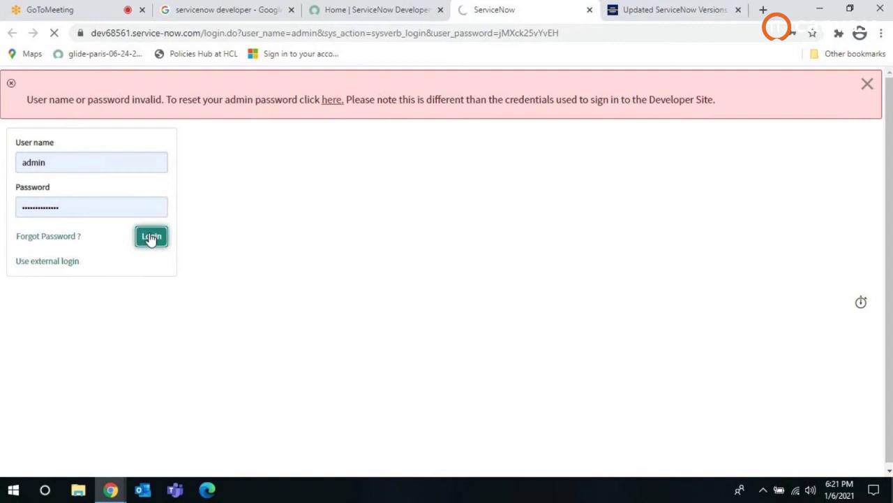
- Examine the instance's reclaim countdown on the ServiceNow Developers page and refresh the instance status
click(393, 7)
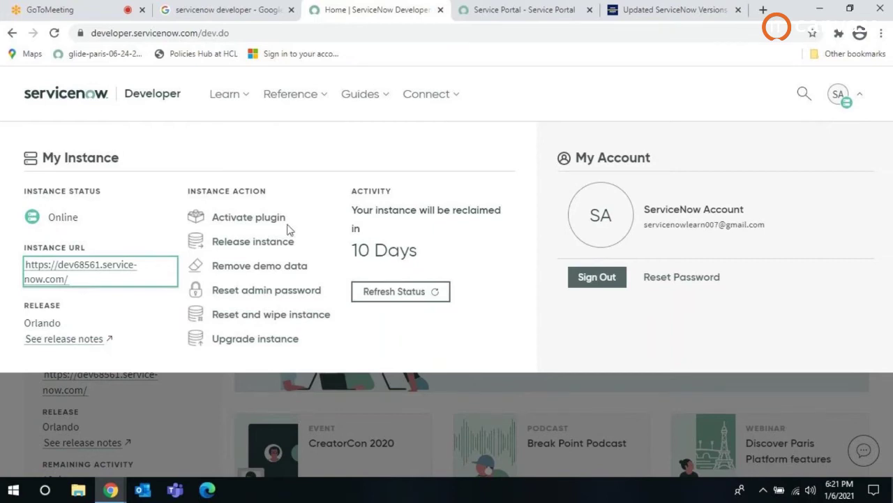
click(354, 250)
double_click(356, 250)
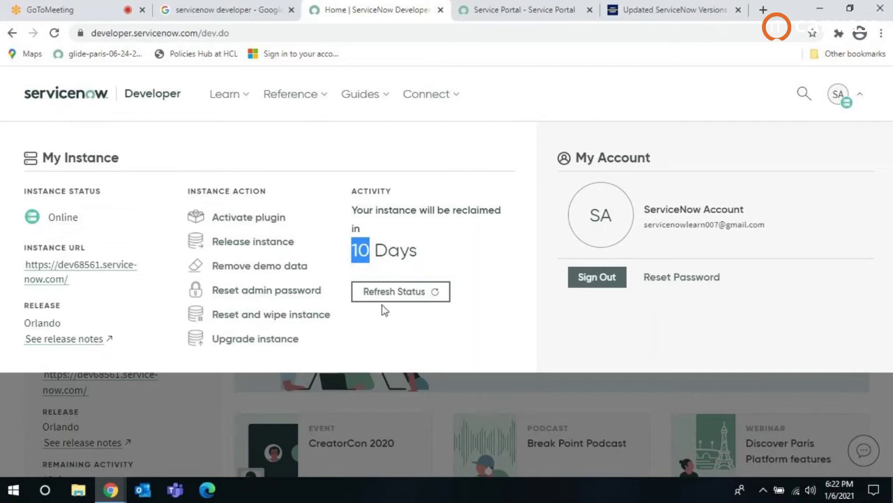
click(419, 257)
drag(419, 257, 357, 250)
click(358, 250)
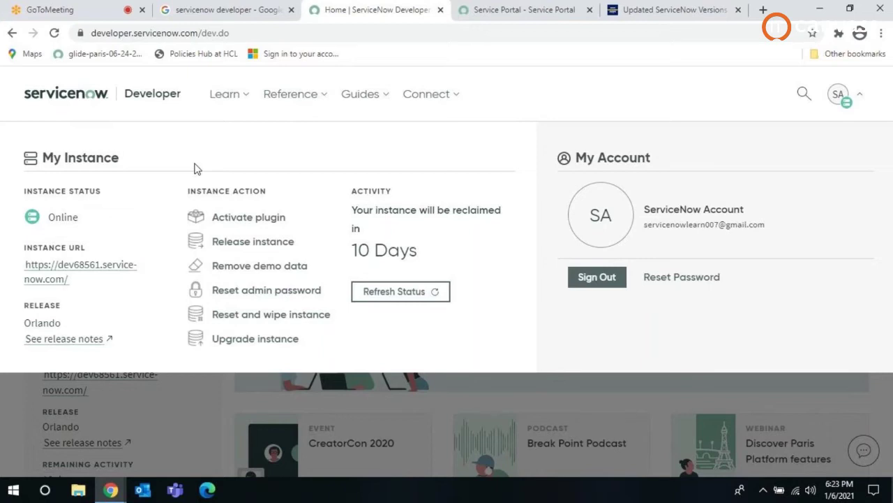
click(393, 291)
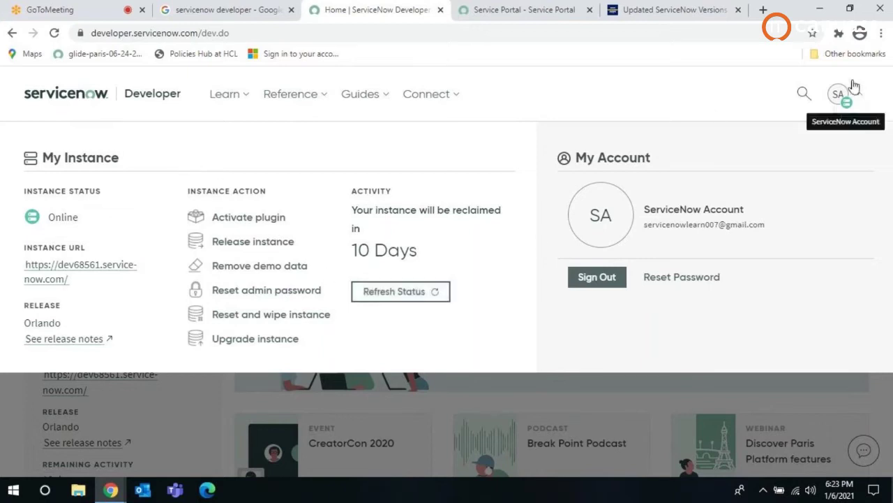
click(356, 298)
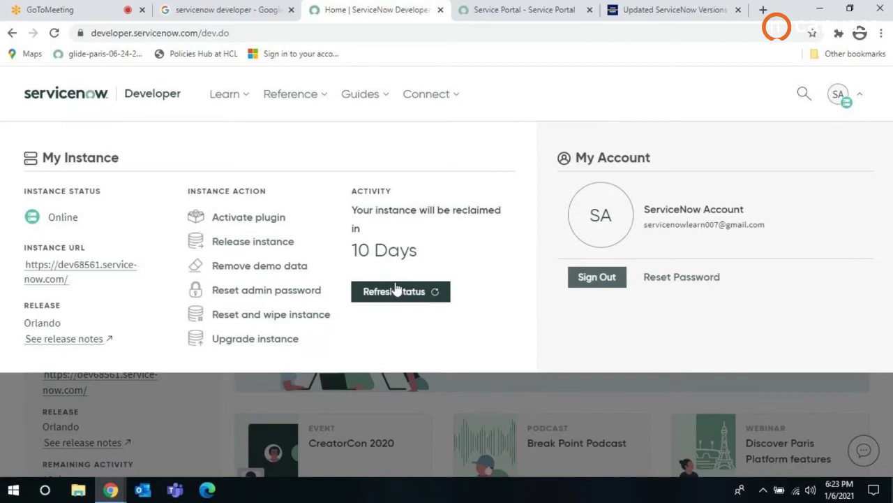
- Return to the instance's Service Portal, check its URL, and open the Application View in a new tab
click(547, 14)
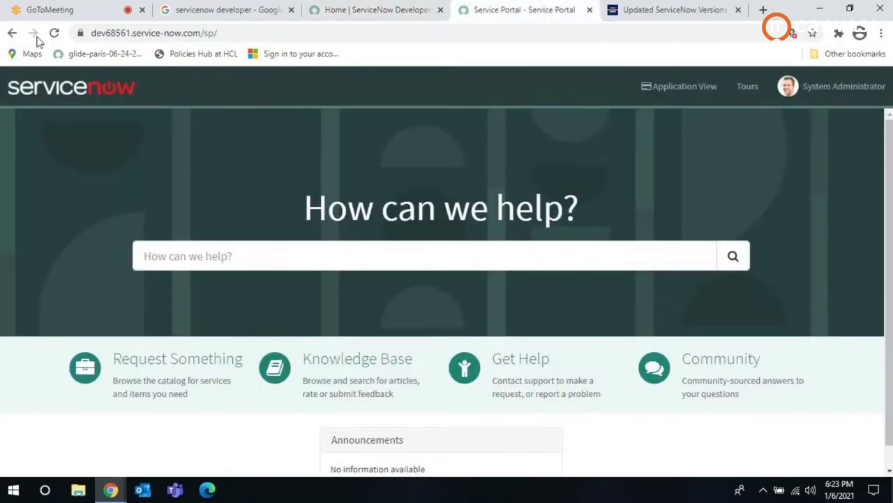
drag(93, 33, 203, 35)
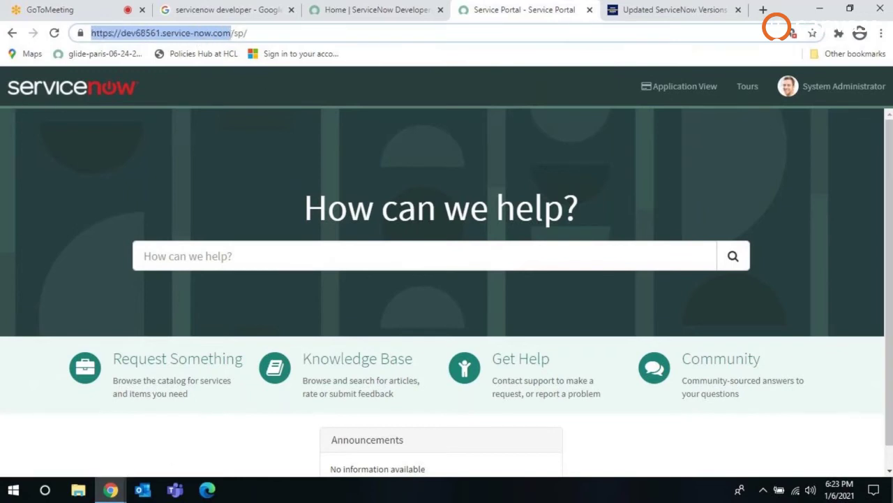
key(Return)
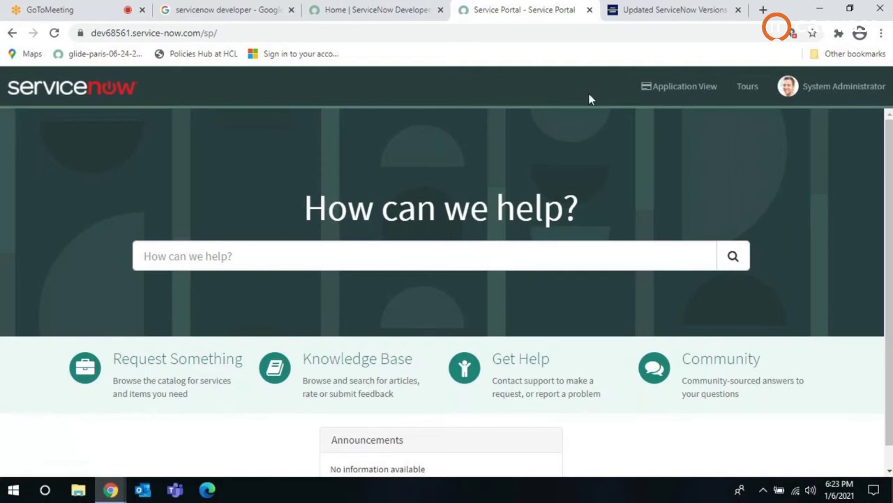
click(687, 88)
click(409, 17)
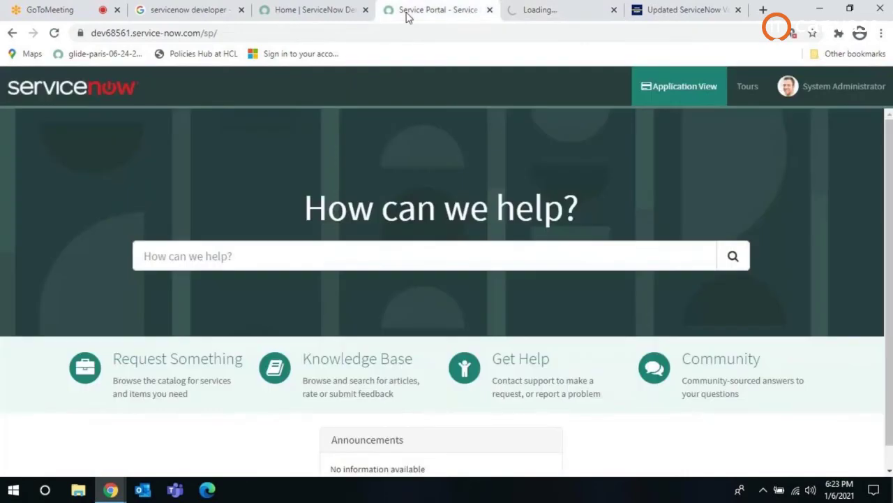
click(562, 9)
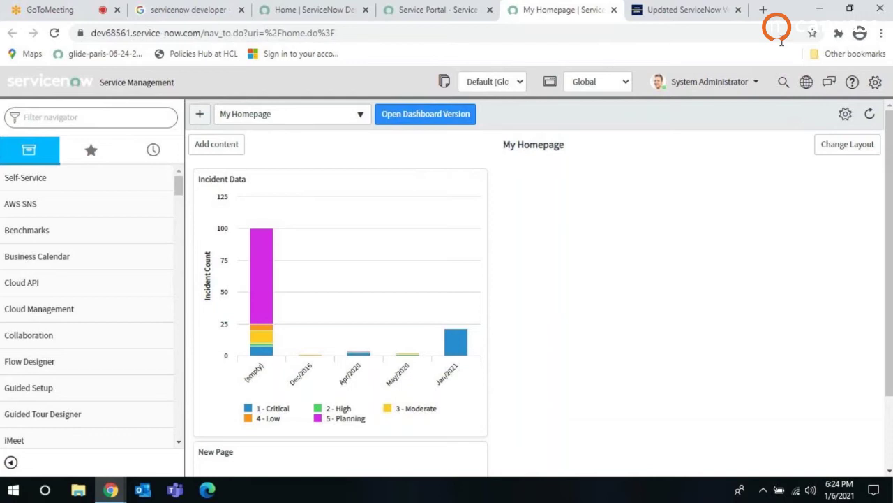
- Review the System Administrator account options, the global search, and the conversations sidebar in the instance header
click(746, 83)
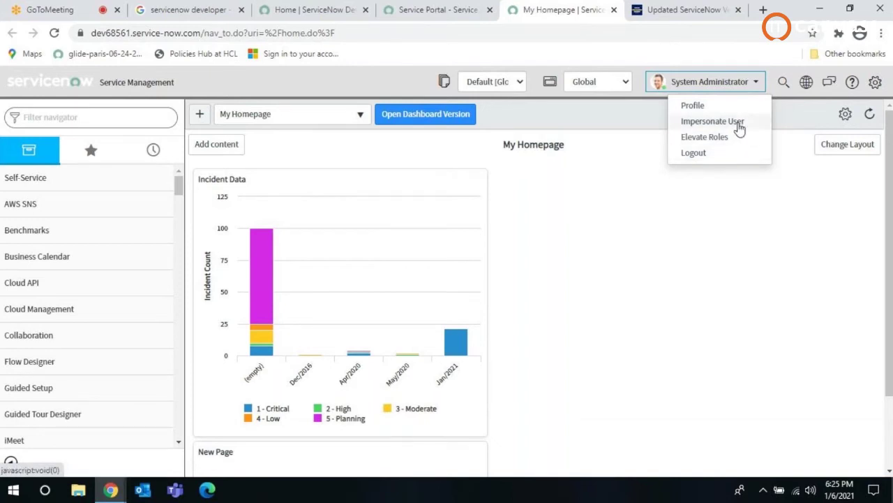
click(782, 85)
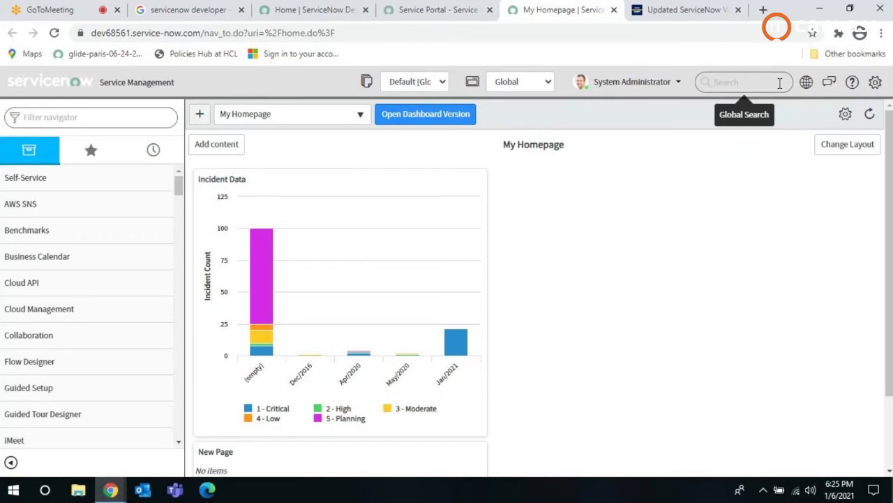
click(831, 83)
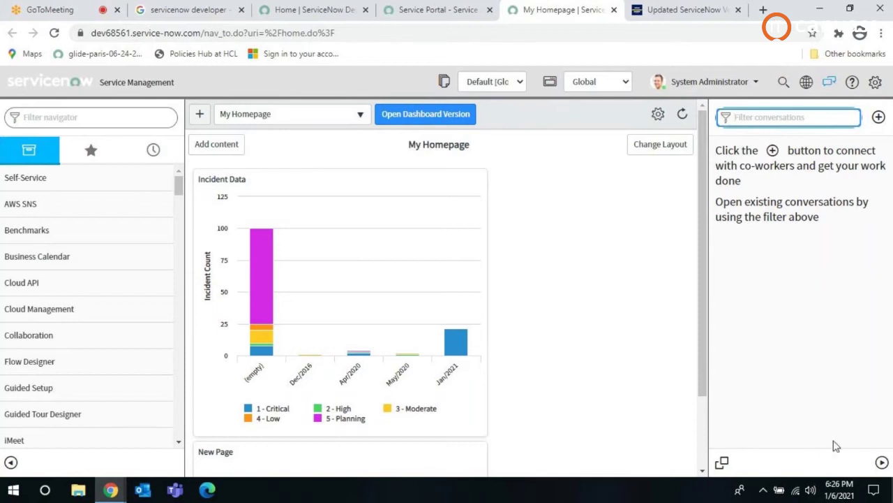
- Switch the instance interface to UI15 from the general system settings
click(875, 82)
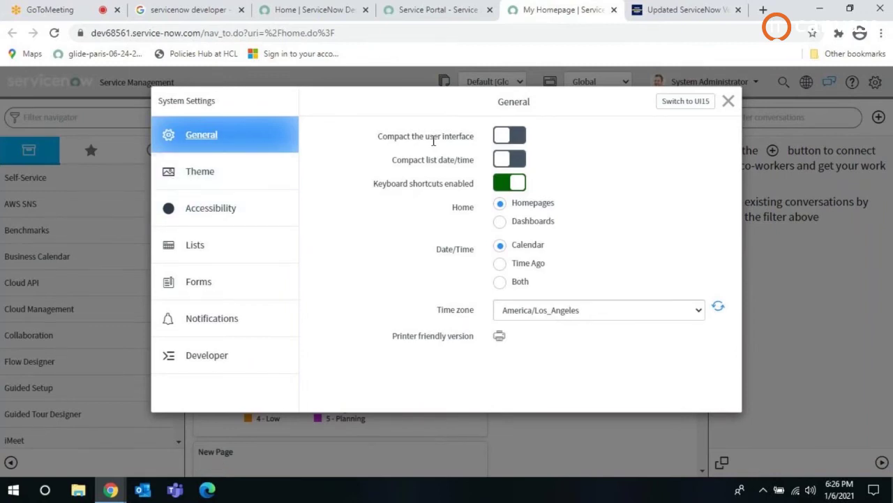
mouse_move(434, 141)
click(692, 101)
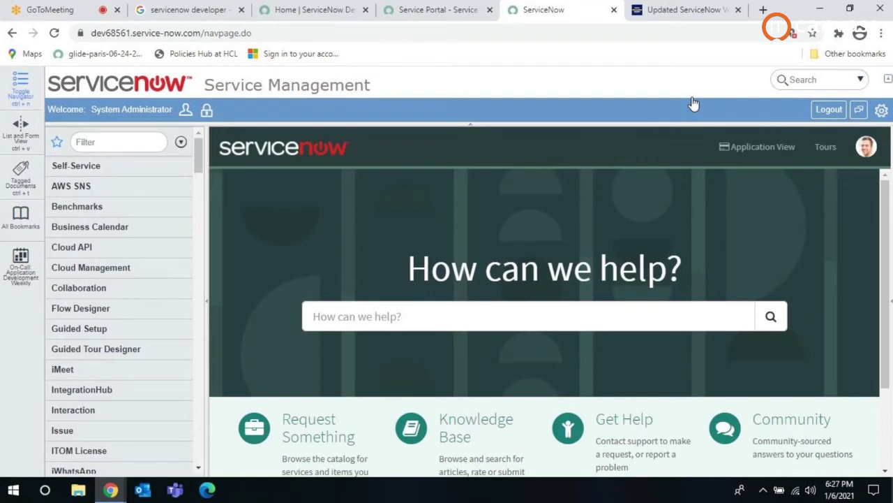
- Open the Self-Service Homepage in the UI15 navigator, check the page header, and collapse the Self-Service section
click(119, 172)
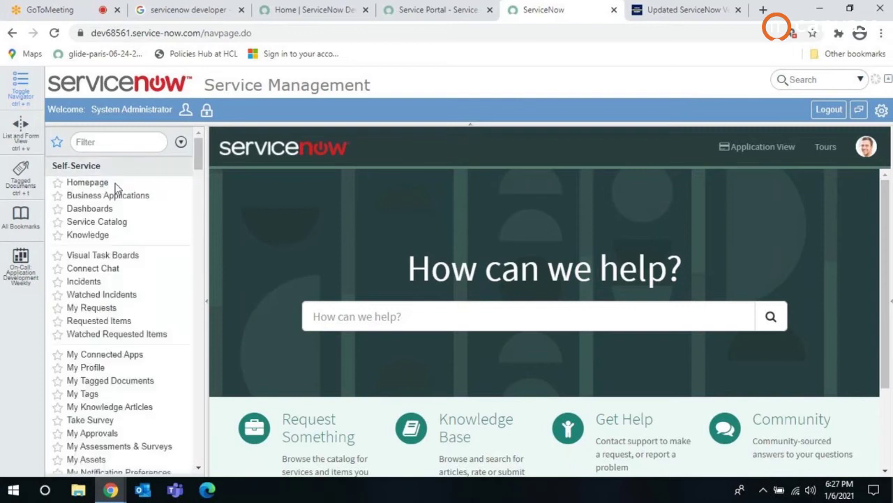
click(98, 182)
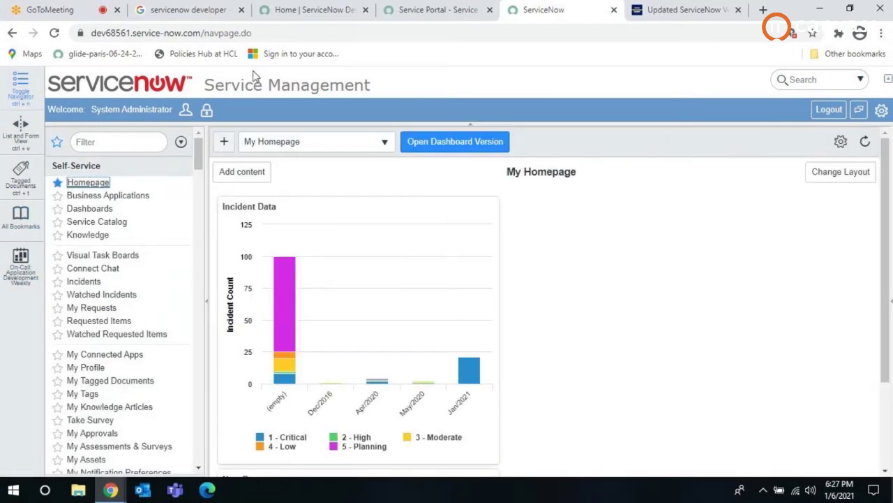
drag(204, 84, 430, 114)
click(456, 95)
click(100, 171)
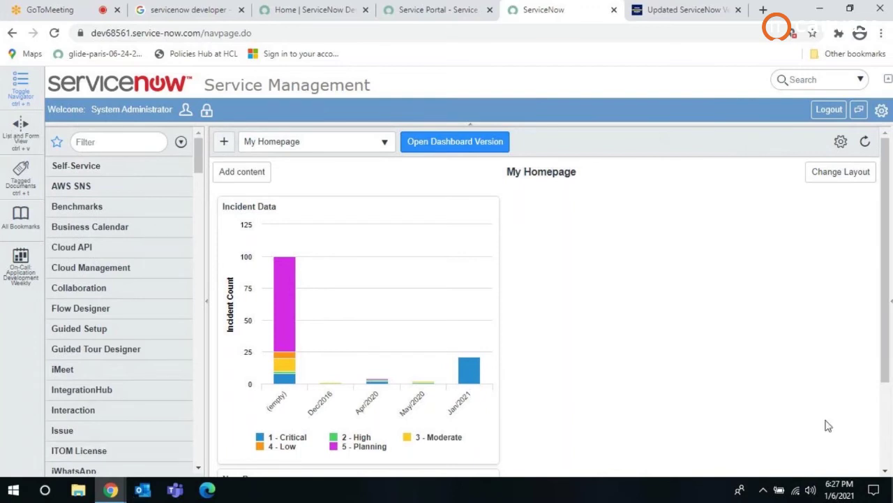
- Check the homepage's refresh interval options, and switch the interface back to UI16
click(841, 144)
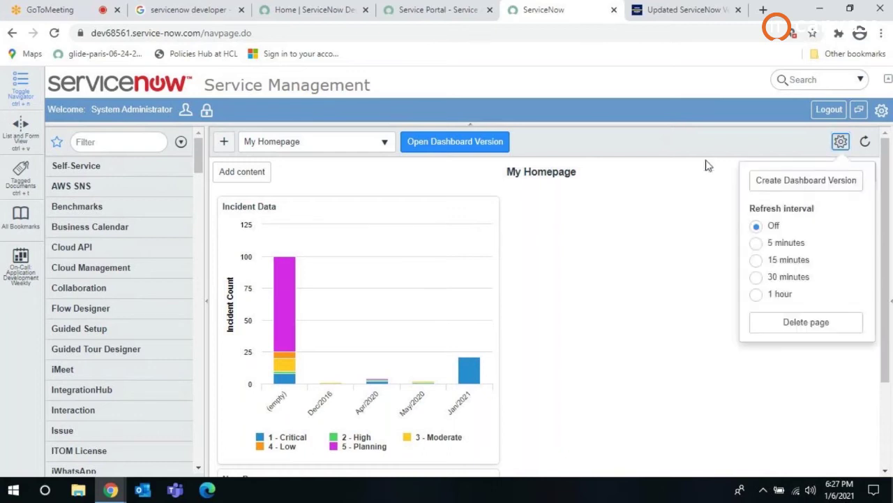
click(609, 157)
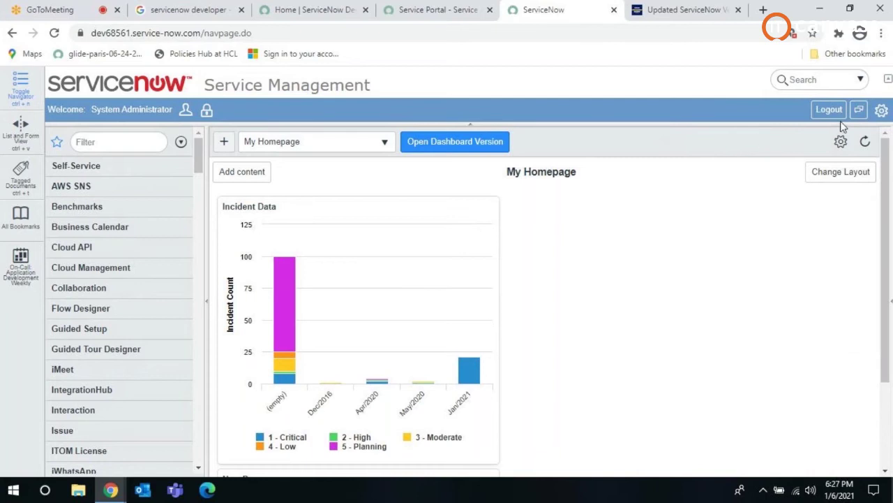
click(882, 115)
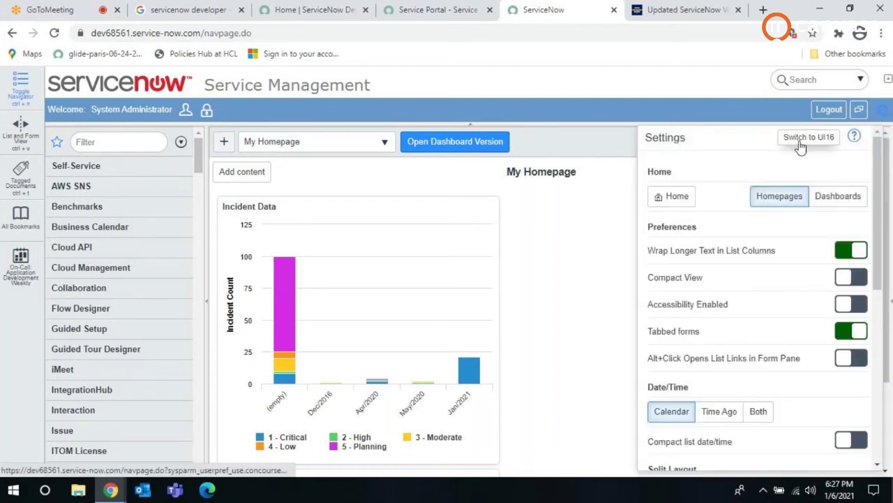
click(801, 144)
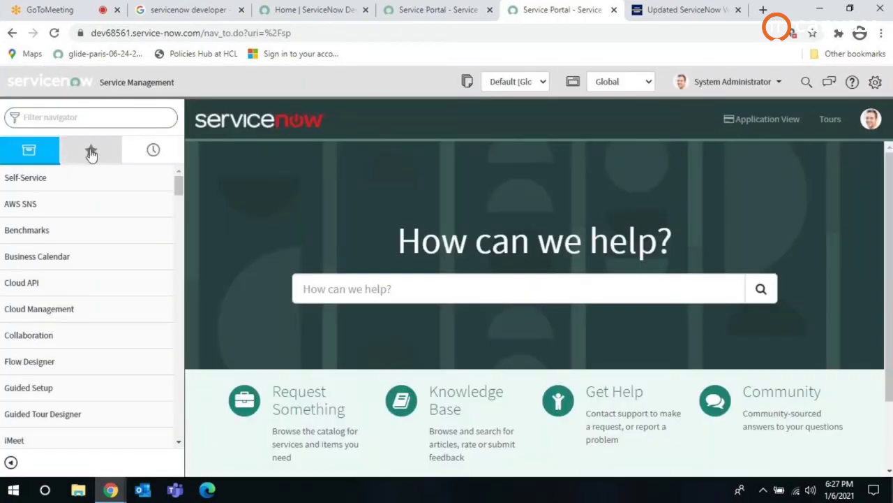
- Open the Self-Service Homepage in the UI16 navigator and collapse the Self-Service section
click(66, 183)
click(63, 208)
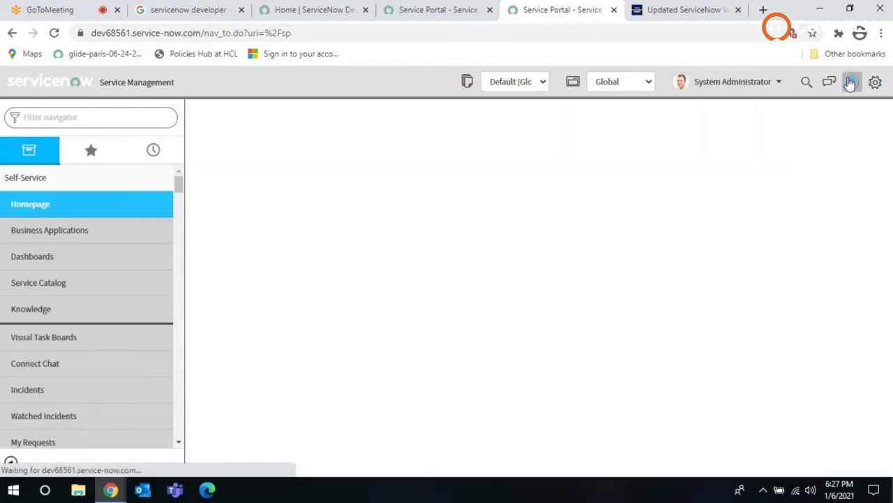
click(53, 177)
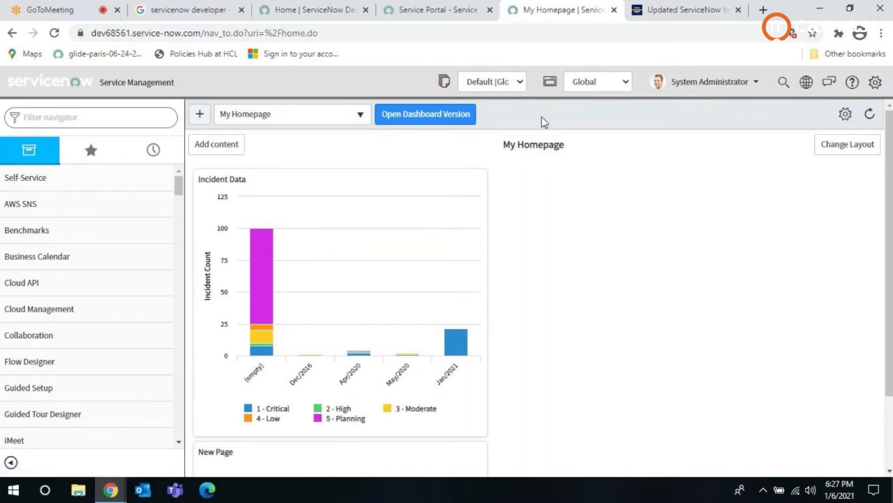
- Set the time zone to GMT in the general system settings, and preview the printer-friendly version of the homepage
click(875, 82)
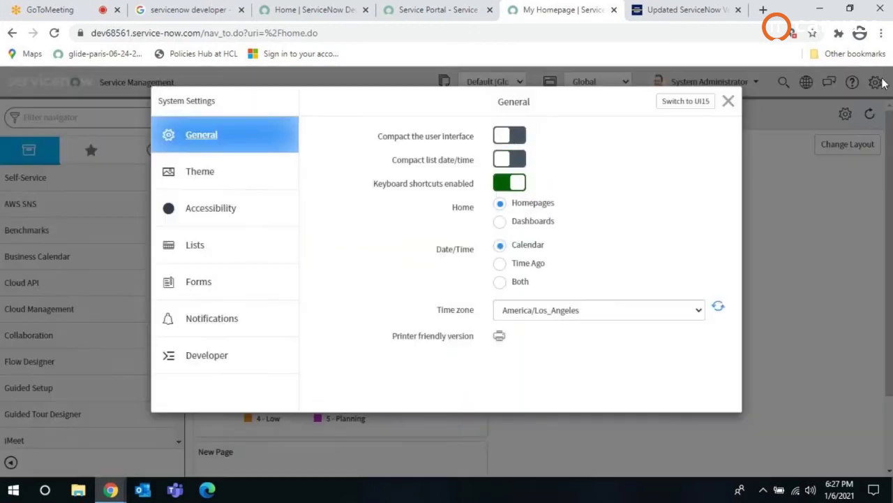
mouse_move(393, 161)
mouse_move(417, 189)
click(545, 317)
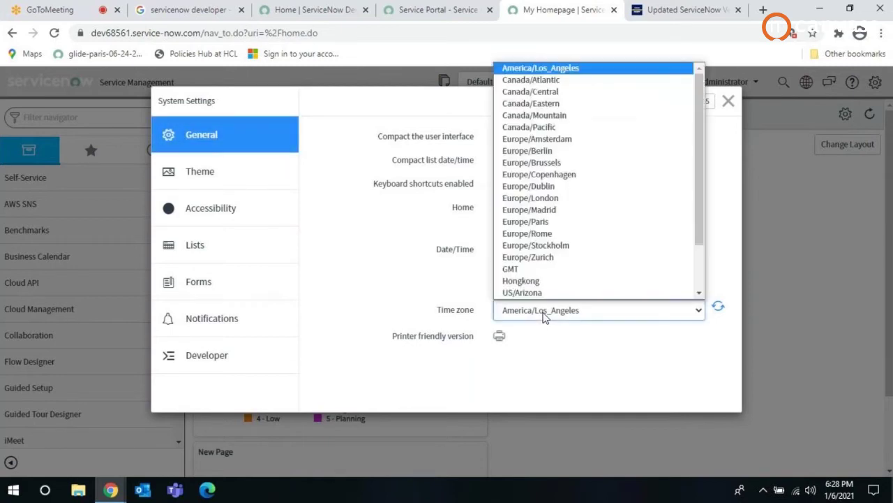
scroll(559, 246, down, 2)
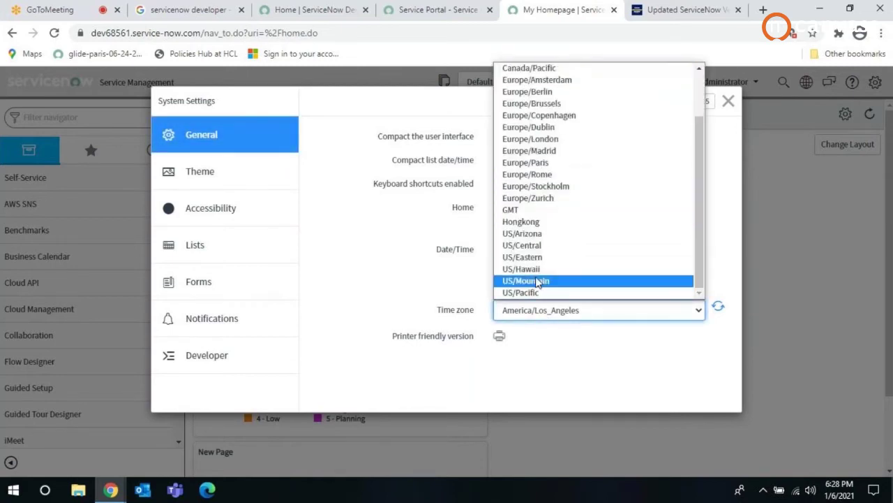
click(525, 210)
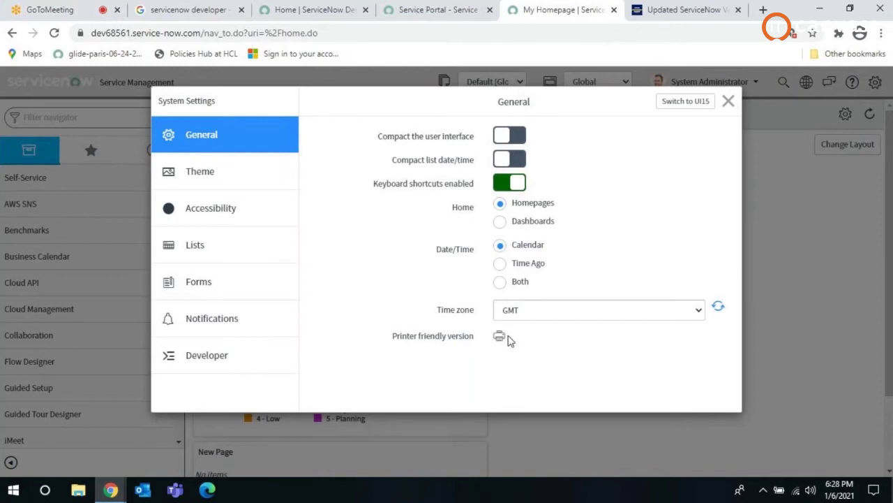
click(499, 337)
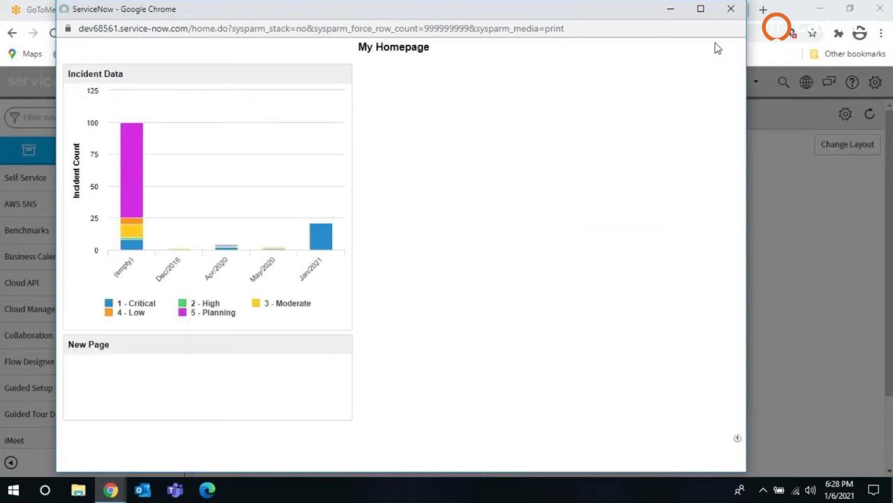
click(732, 9)
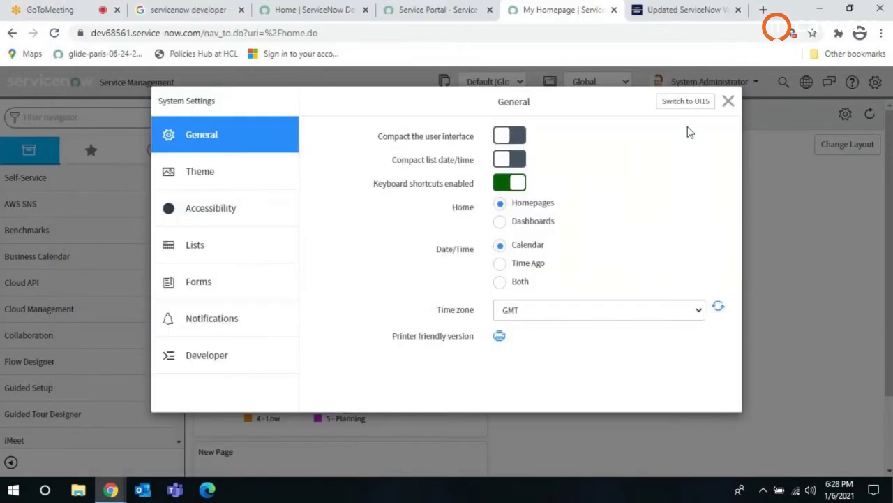
- Apply the System theme to the instance and close the system settings
click(191, 170)
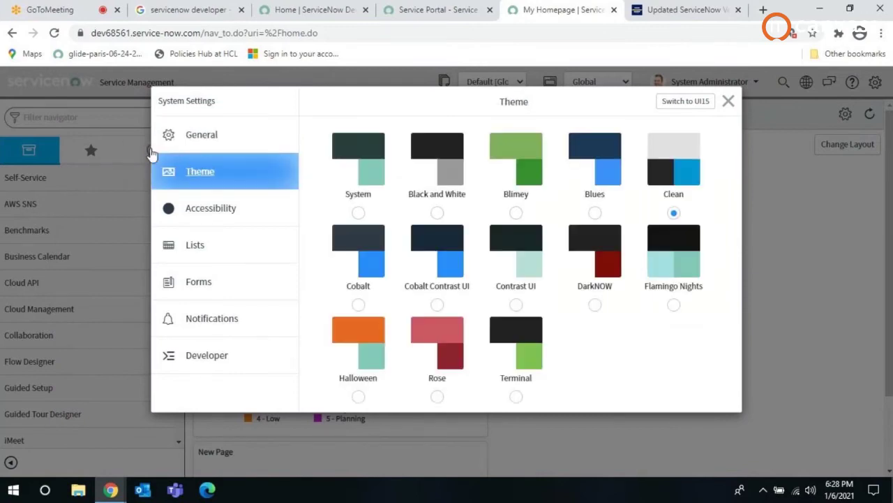
click(358, 213)
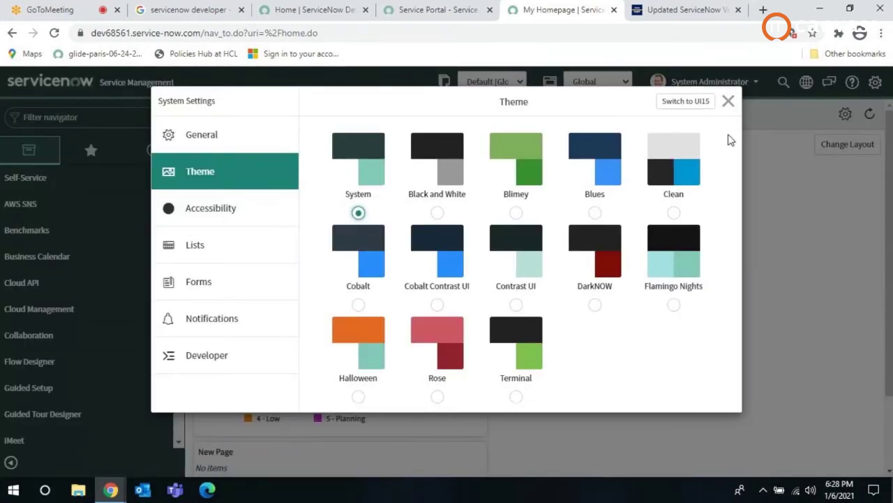
click(728, 104)
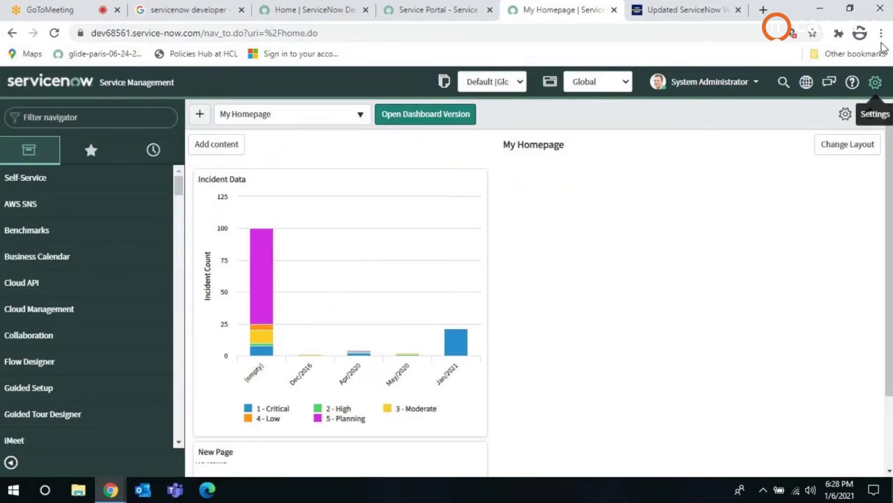
- Enable Record Preview tooltips on Slushbucket items in the accessibility settings
click(875, 81)
click(236, 219)
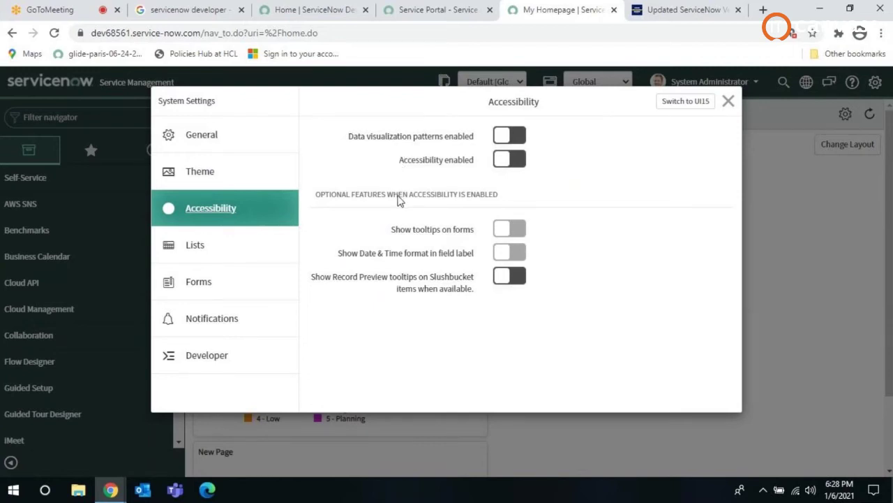
click(376, 279)
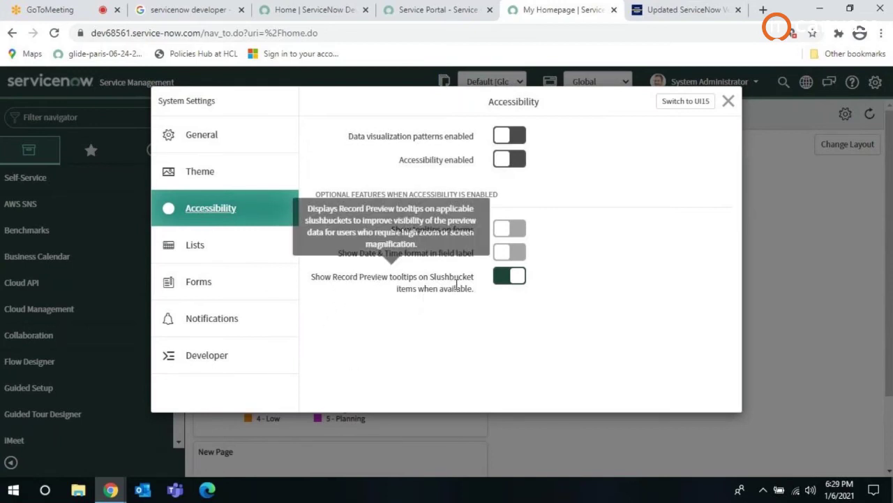
drag(398, 279, 315, 274)
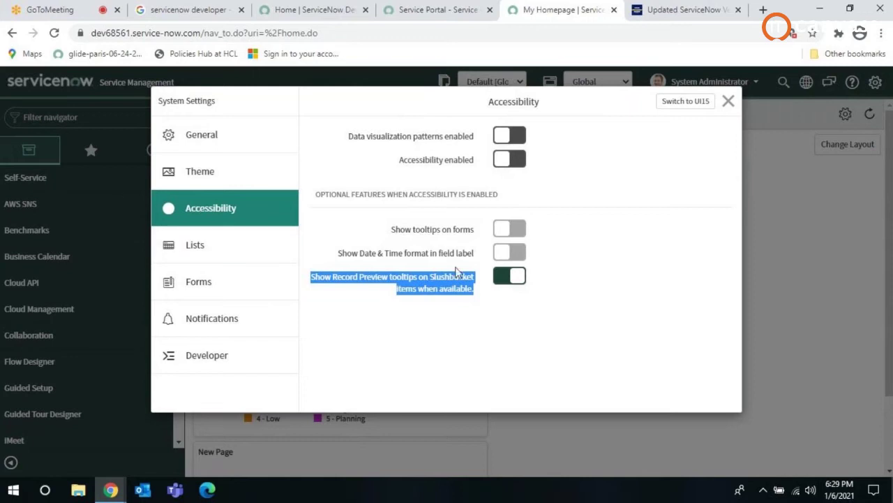
- Examine the Lists, Forms, and Notifications options in the system settings, including wrapping of longer text in list columns
click(194, 245)
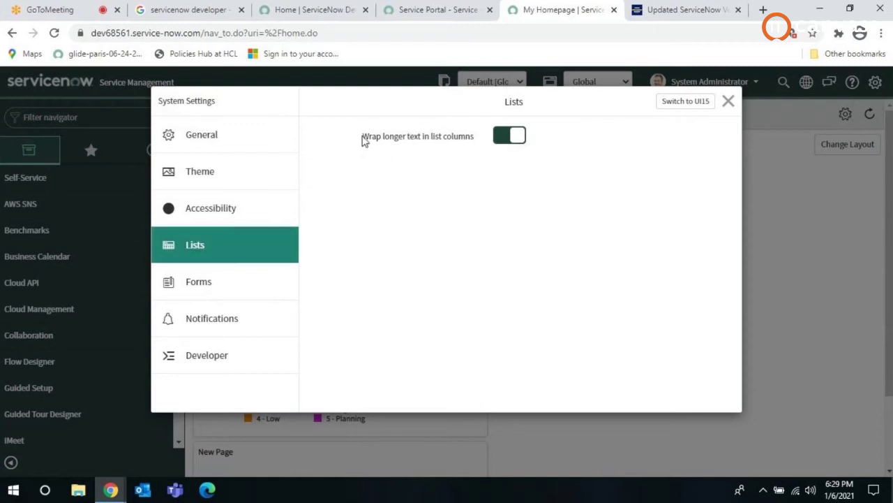
drag(363, 139, 476, 141)
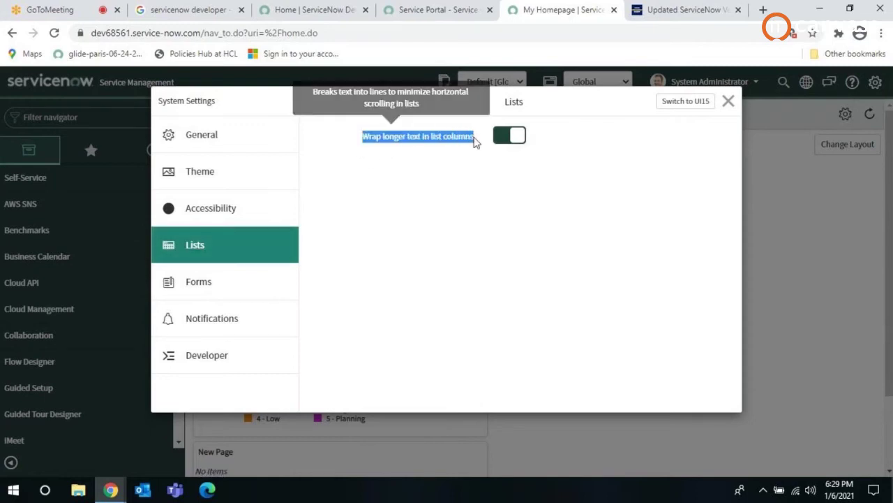
click(225, 281)
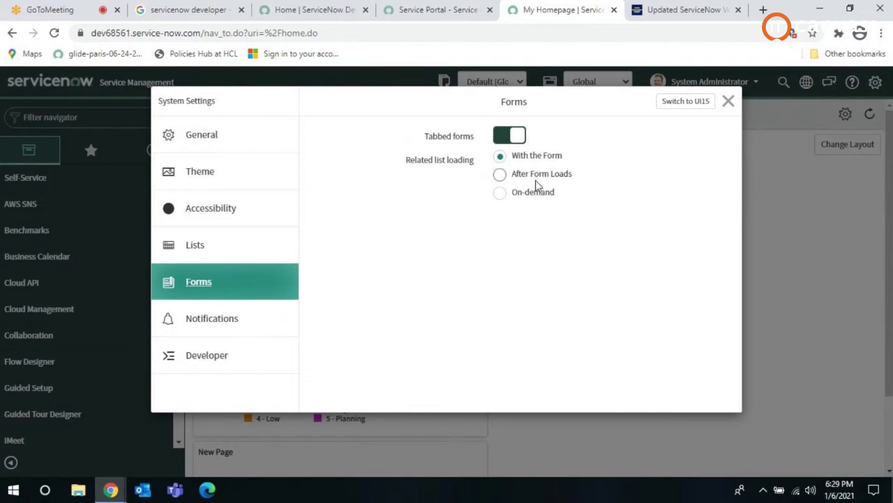
click(245, 319)
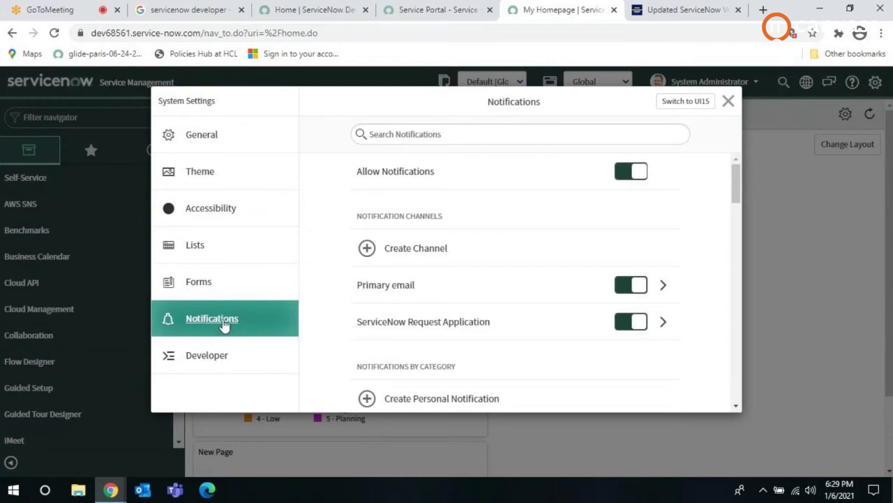
- Review the Developer options in the system settings, close the settings, and look through the full application navigator list
click(209, 358)
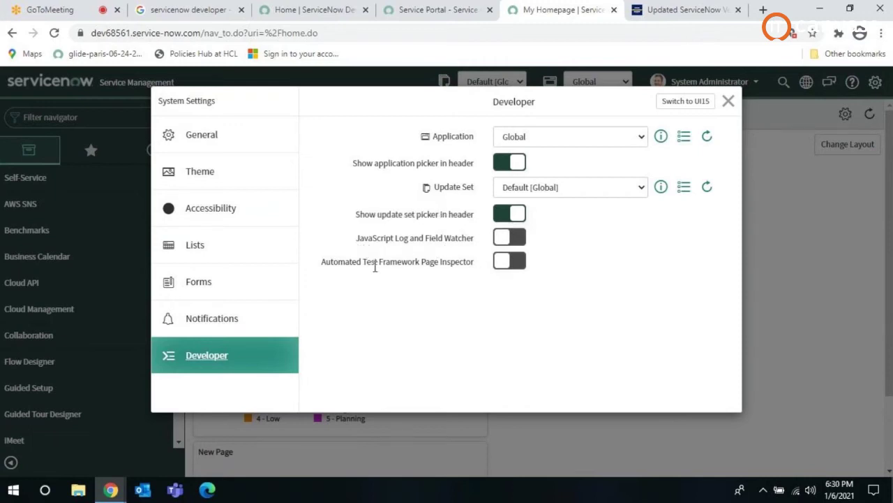
mouse_move(325, 263)
click(728, 102)
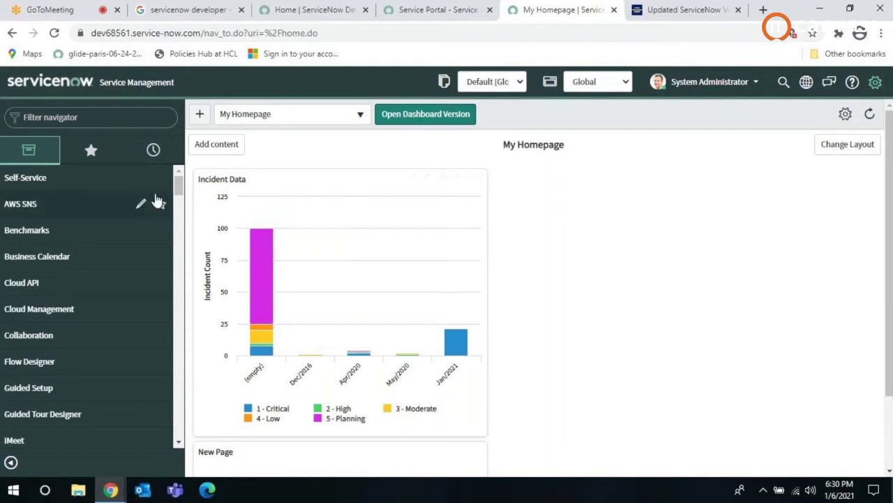
drag(178, 187, 168, 450)
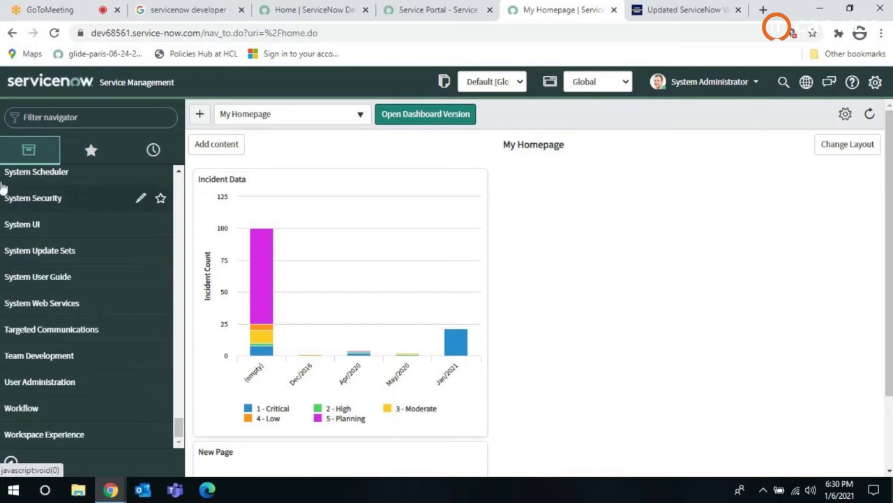
- Check the GoToMeeting session, and close the Google search, ServiceNow Developer home, and Service Portal browser tabs
click(49, 10)
mouse_move(339, 233)
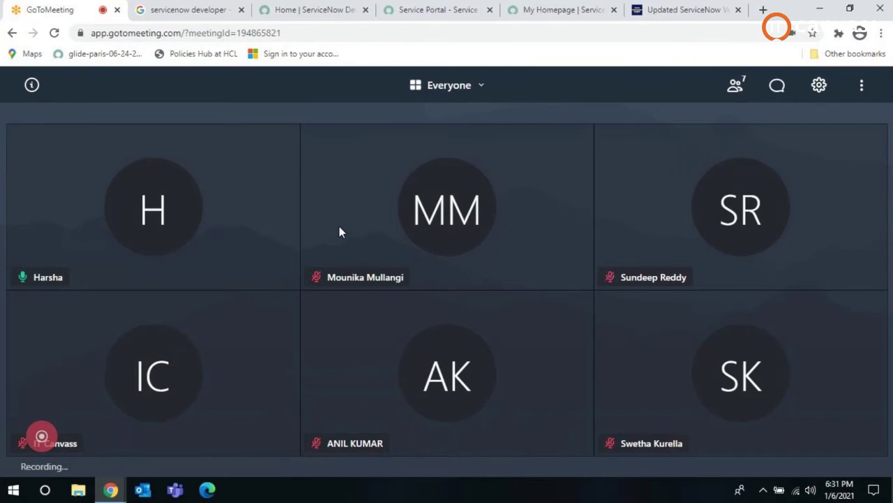
middle_click(186, 7)
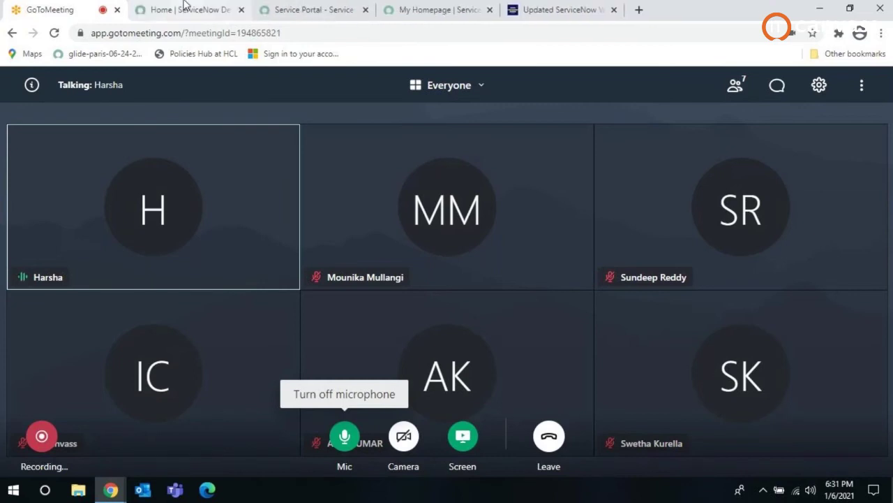
click(230, 7)
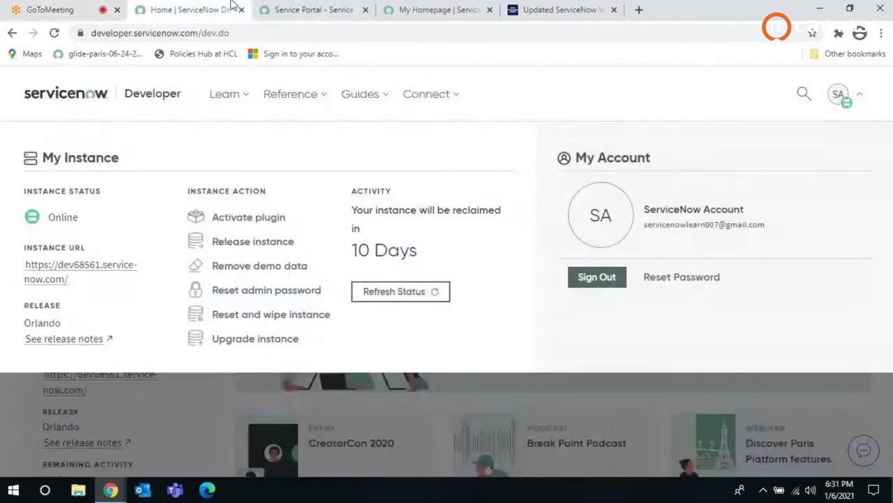
click(324, 7)
click(205, 7)
middle_click(204, 7)
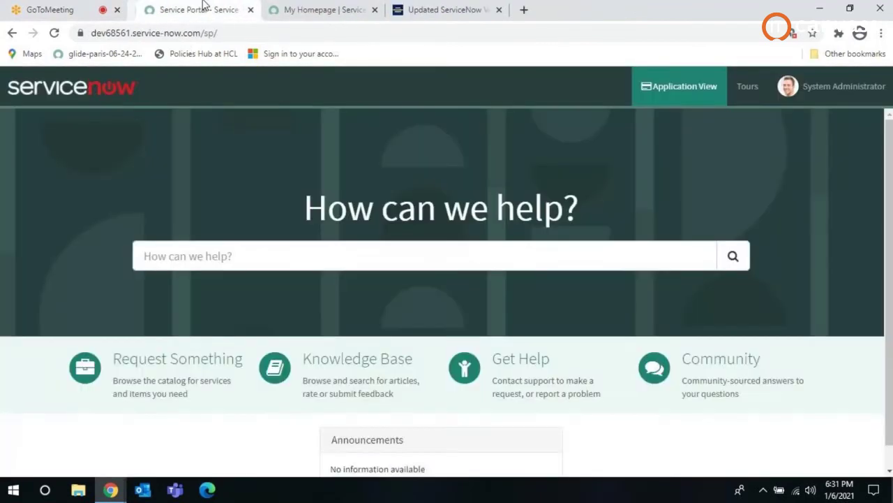
middle_click(207, 7)
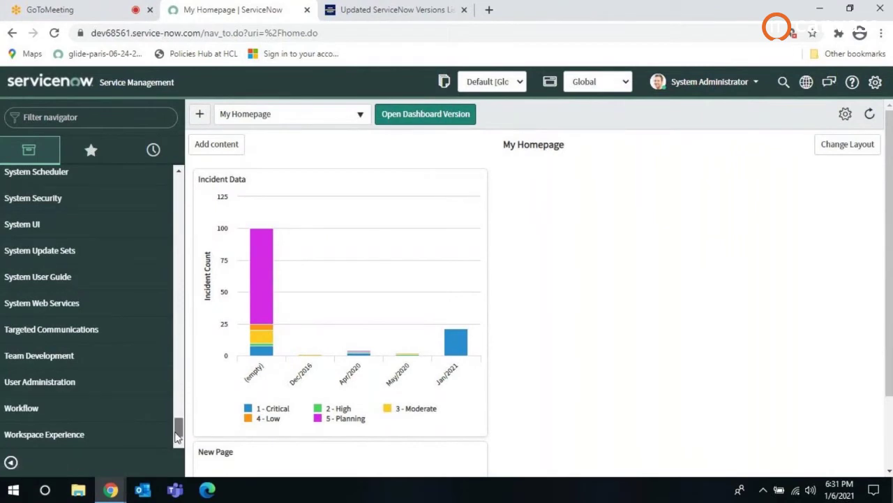
- Expand the Self-Service application in the navigator to view its modules, and collapse it again
drag(177, 436, 171, 157)
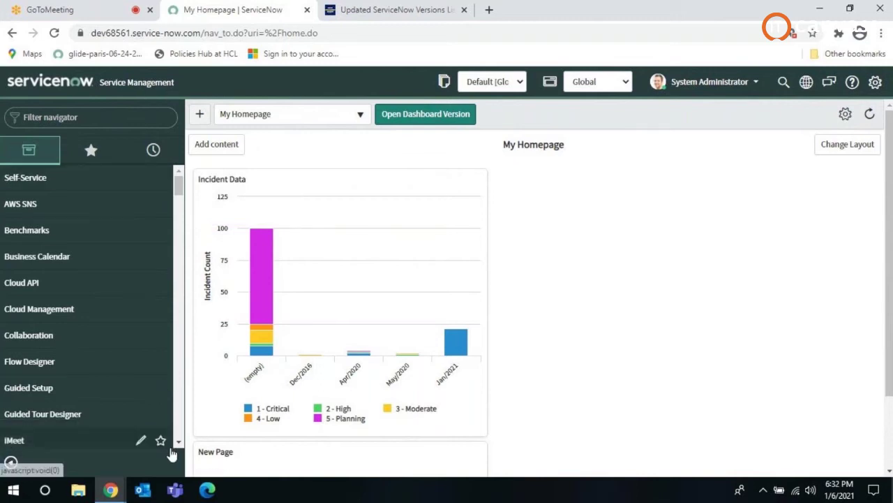
click(51, 117)
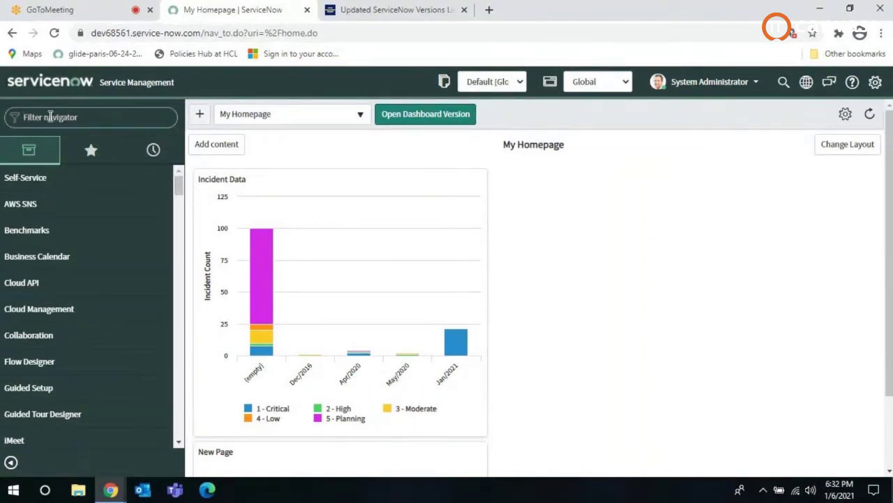
click(51, 180)
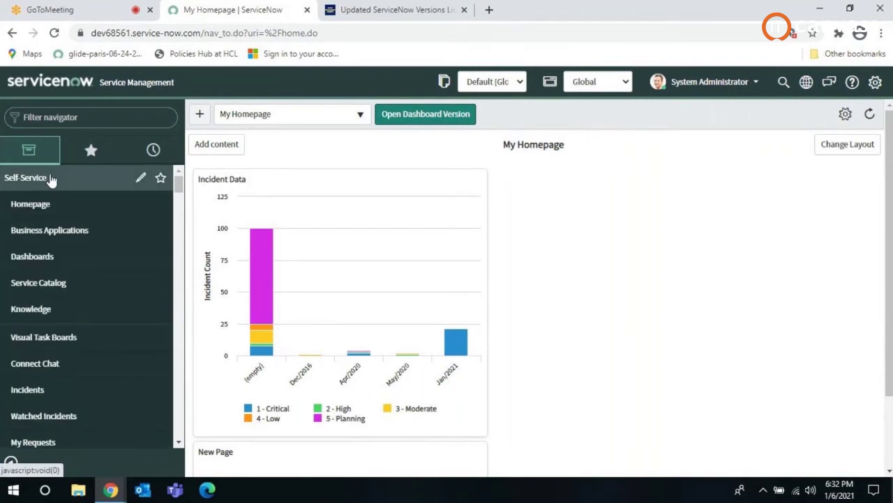
click(52, 180)
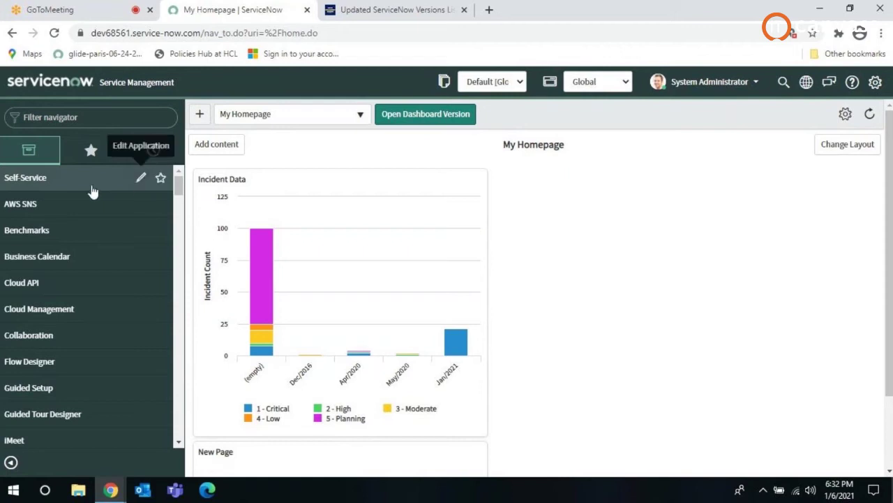
click(56, 184)
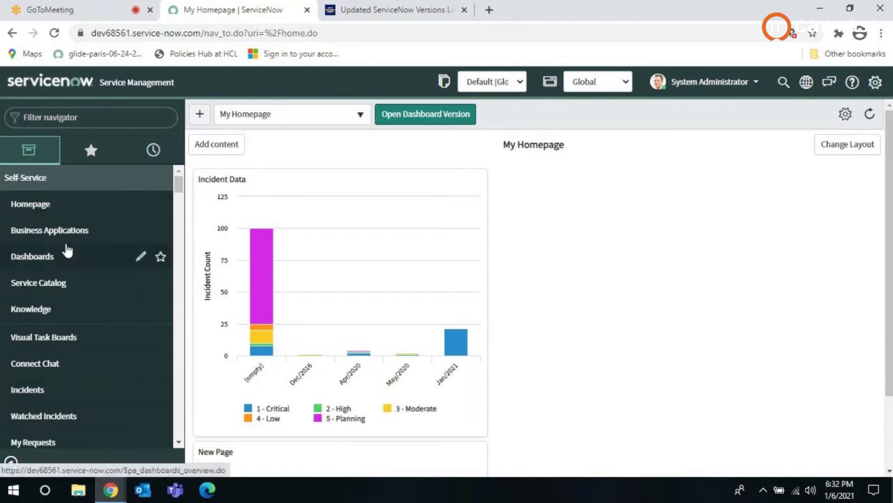
click(51, 179)
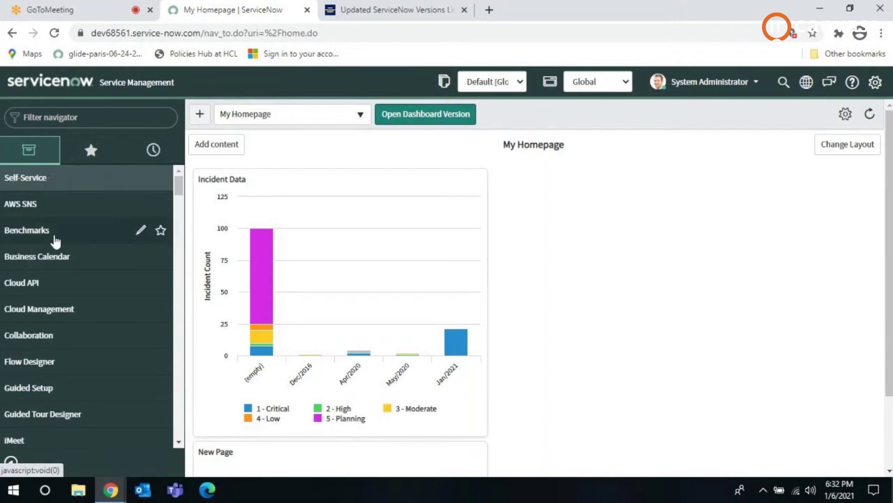
- Open the Users list from the User Administration application
scroll(74, 273, down, 4)
scroll(76, 274, down, 10)
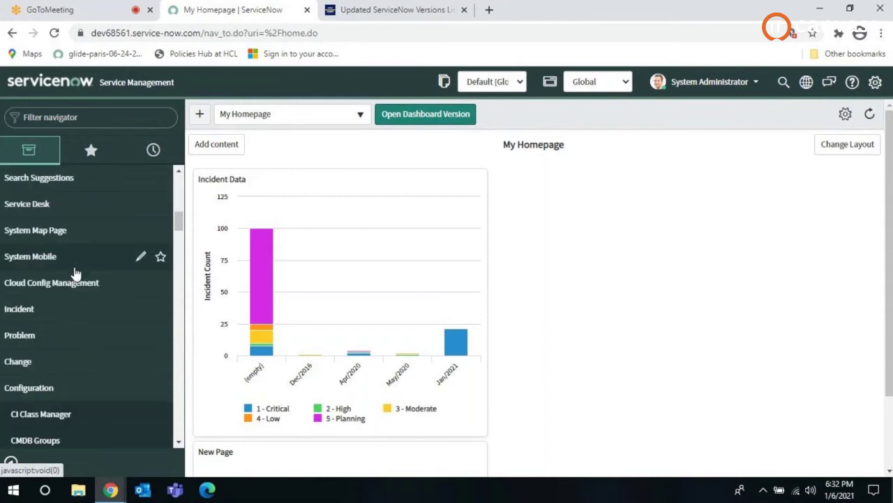
scroll(75, 273, down, 15)
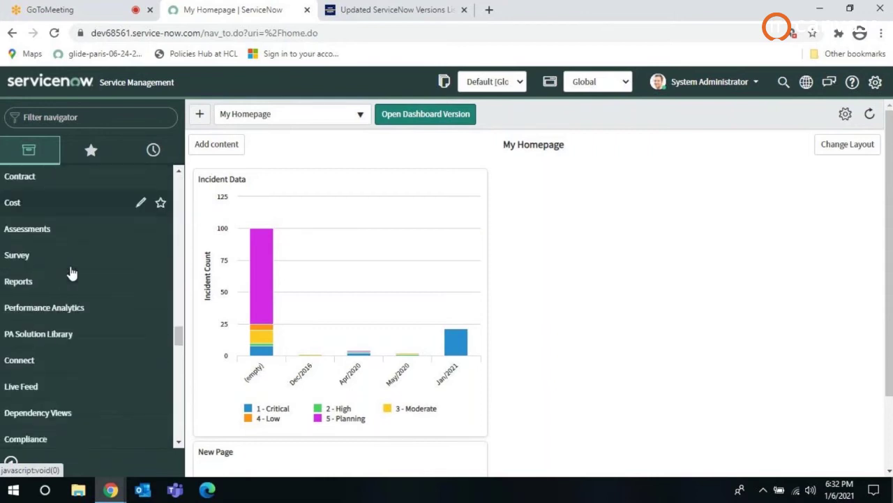
scroll(55, 395, down, 1)
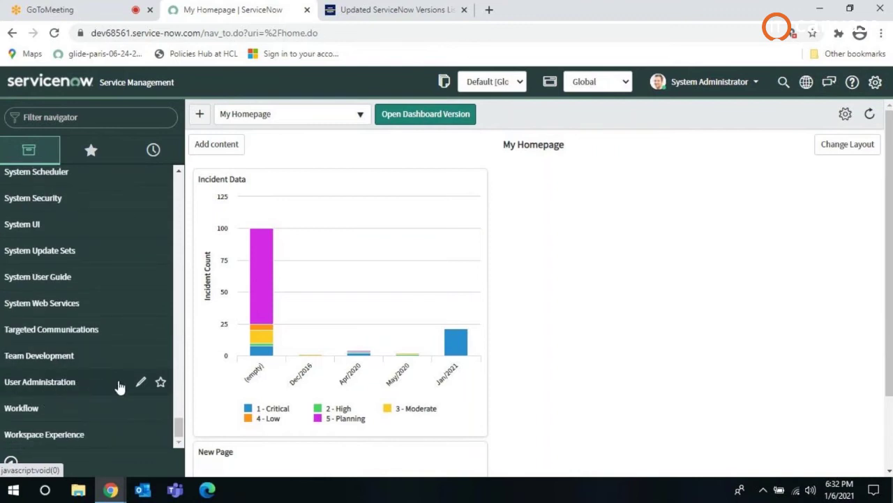
click(76, 384)
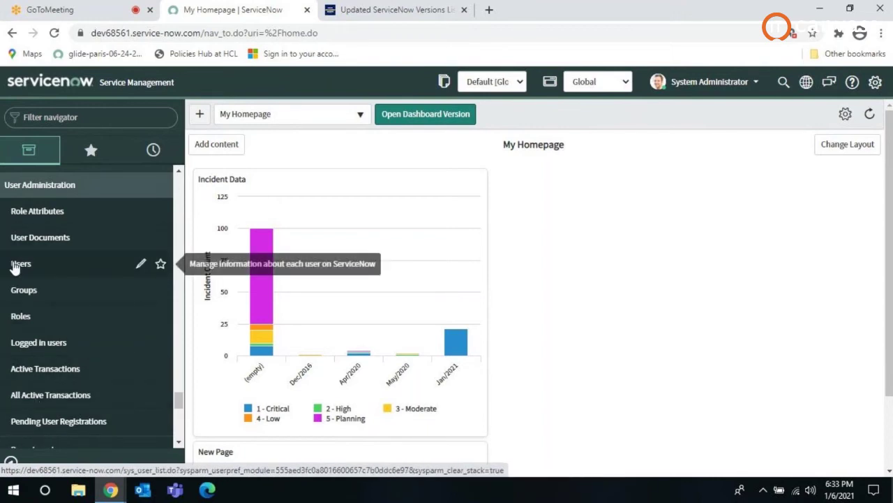
click(53, 266)
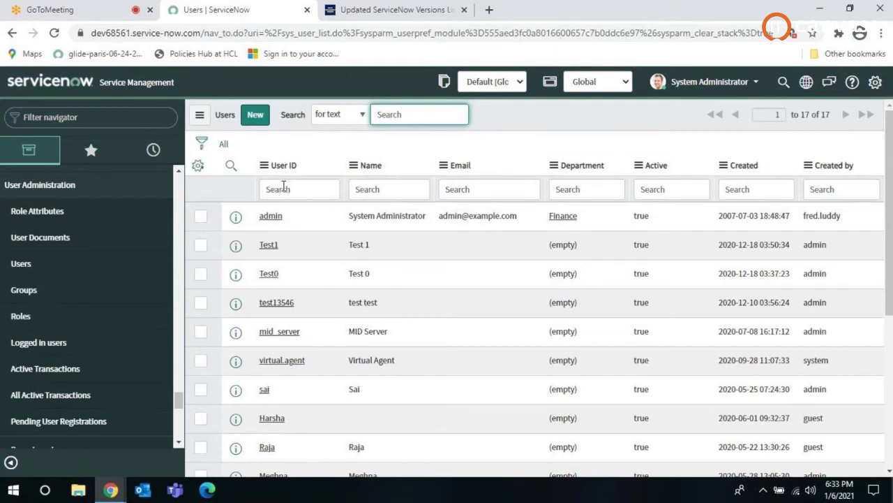
- Examine the admin user's row across the User ID, Name, Department, Active, Created, and Created by columns
click(313, 222)
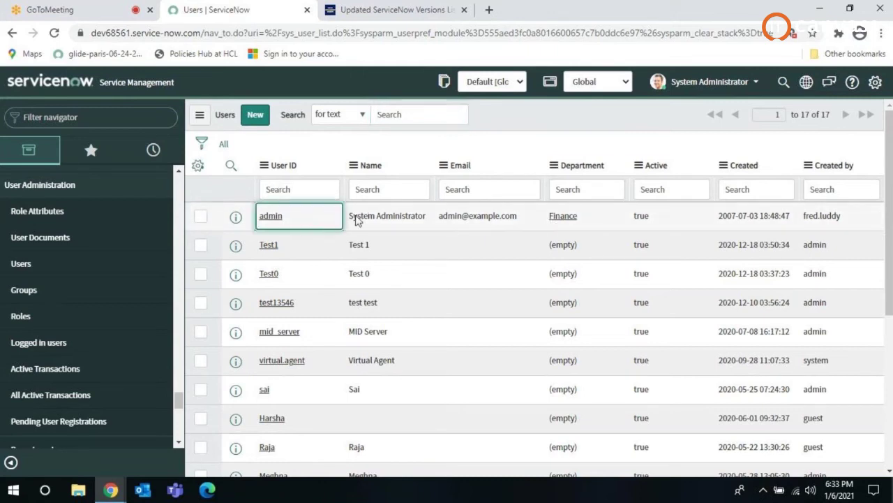
click(407, 216)
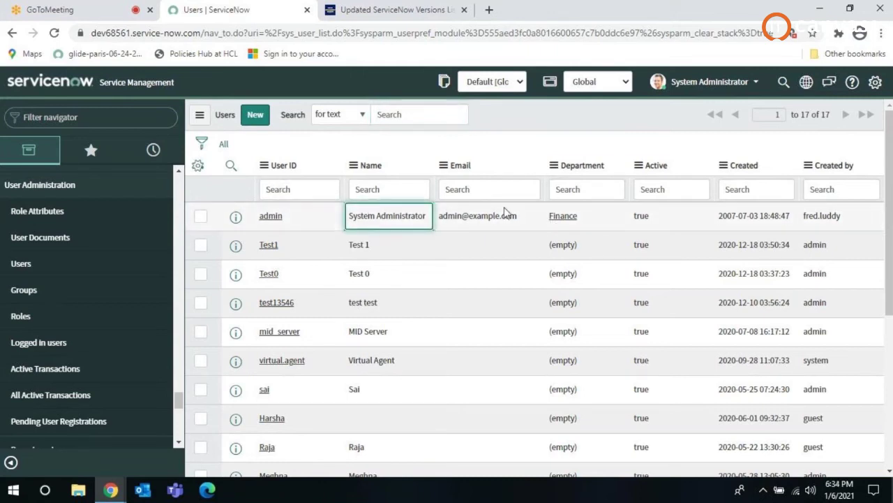
click(611, 225)
click(691, 225)
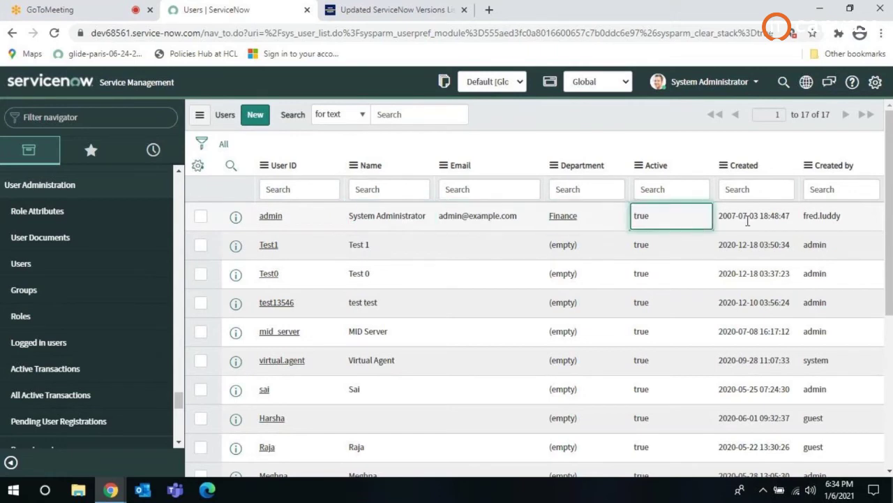
click(751, 221)
click(844, 220)
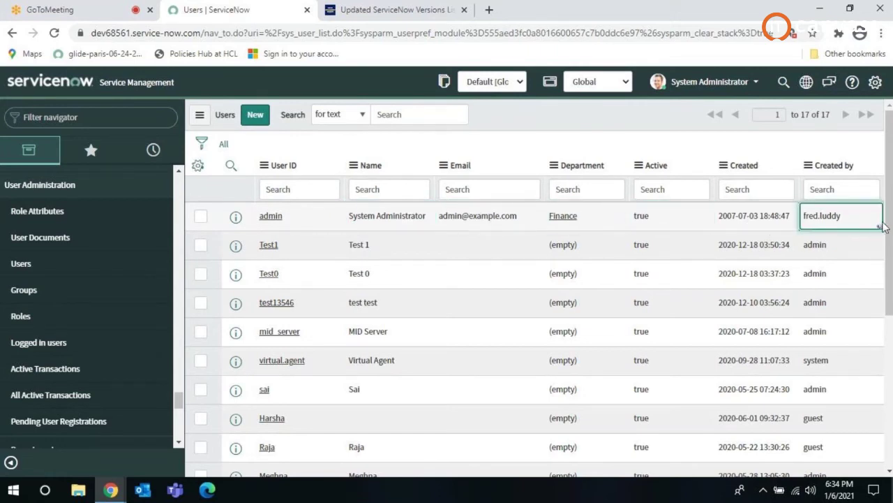
double_click(874, 224)
click(867, 217)
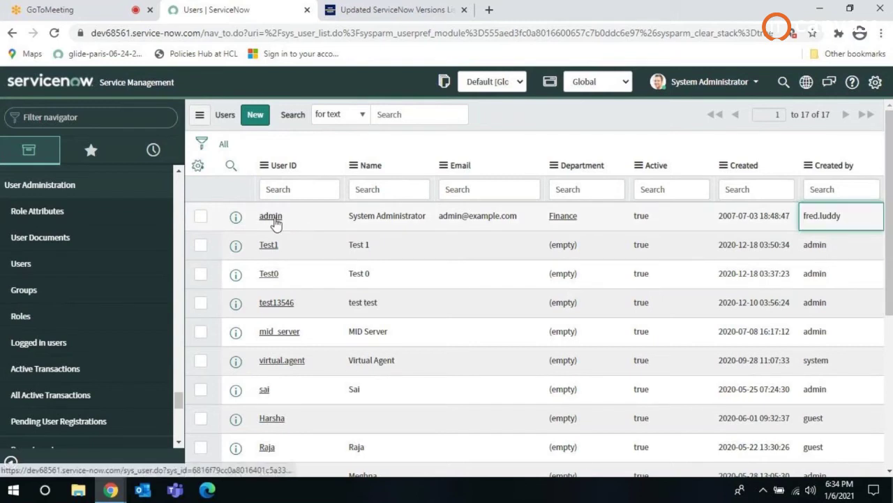
- Open the admin user record in a new browser tab, and view the lookup list for its Department field
middle_click(273, 221)
click(364, 10)
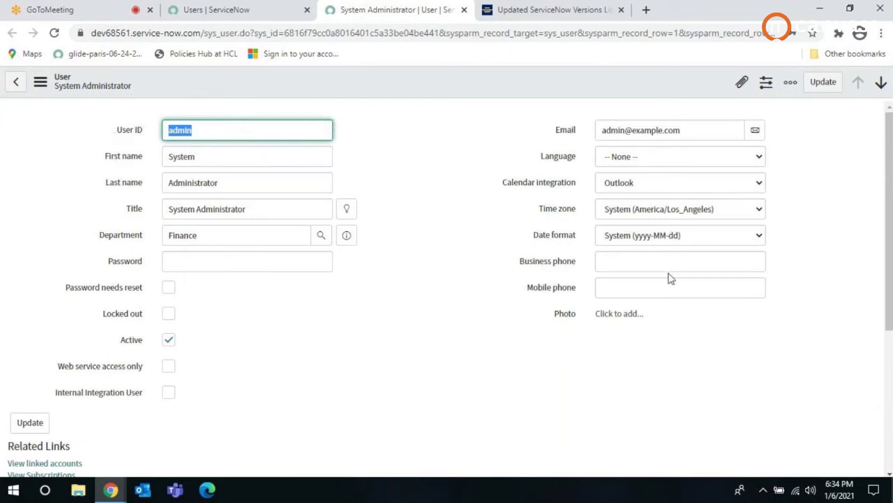
click(248, 135)
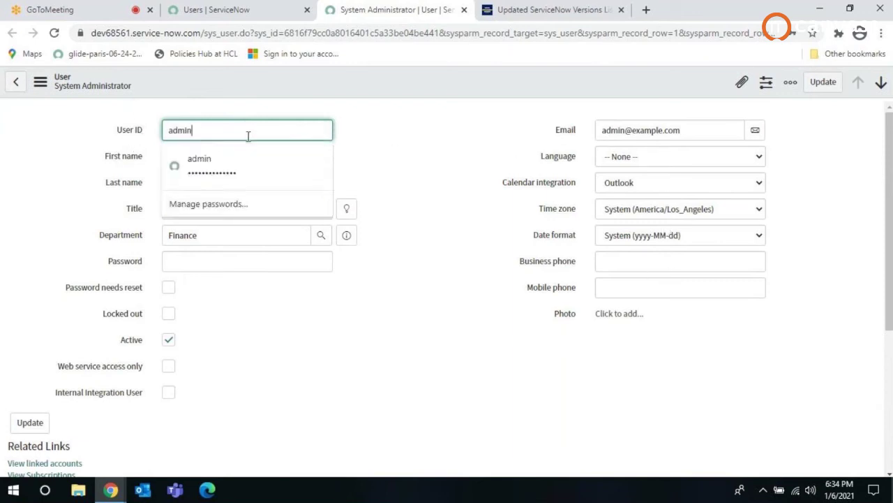
click(530, 109)
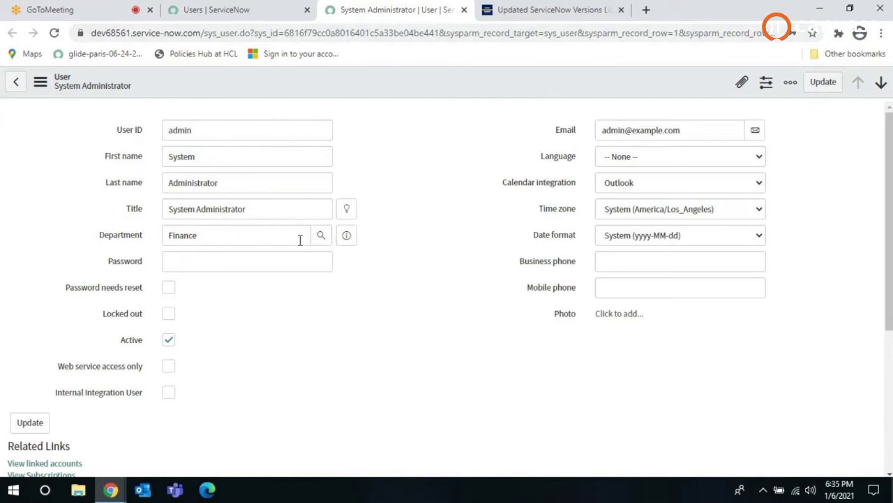
click(321, 236)
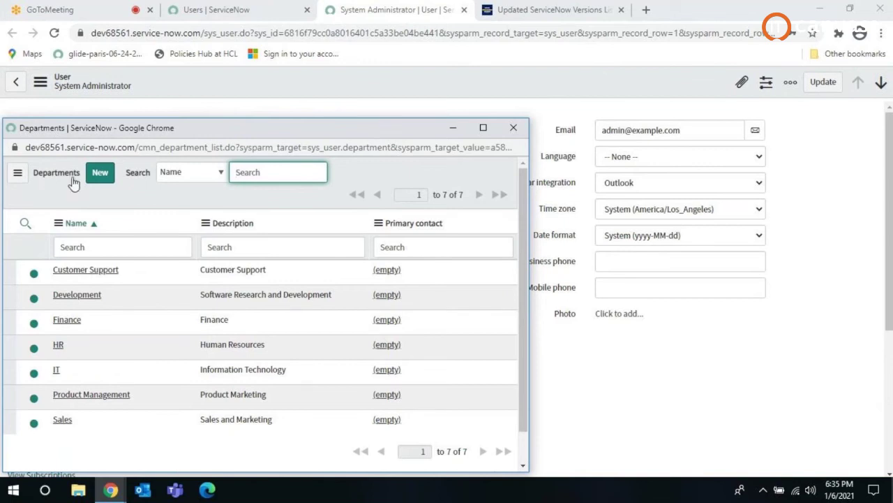
click(514, 127)
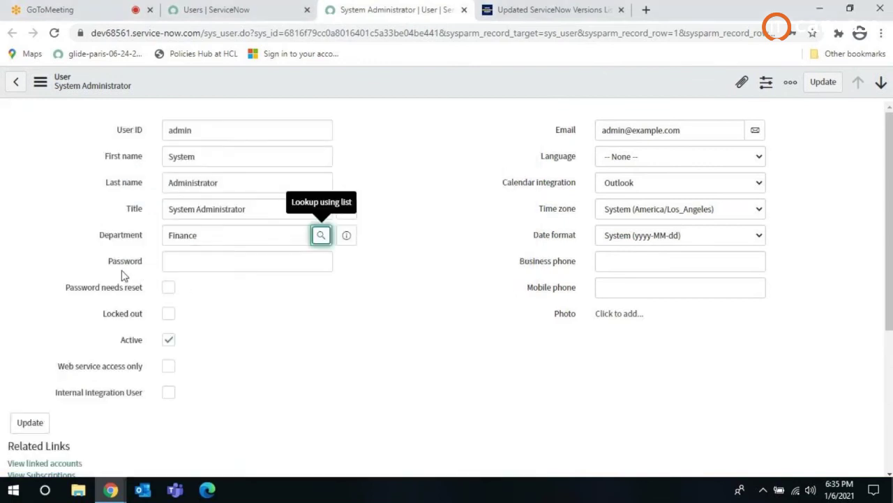
- Try entering a password in the admin record's Password field, and clear the field again
click(206, 263)
text(****)
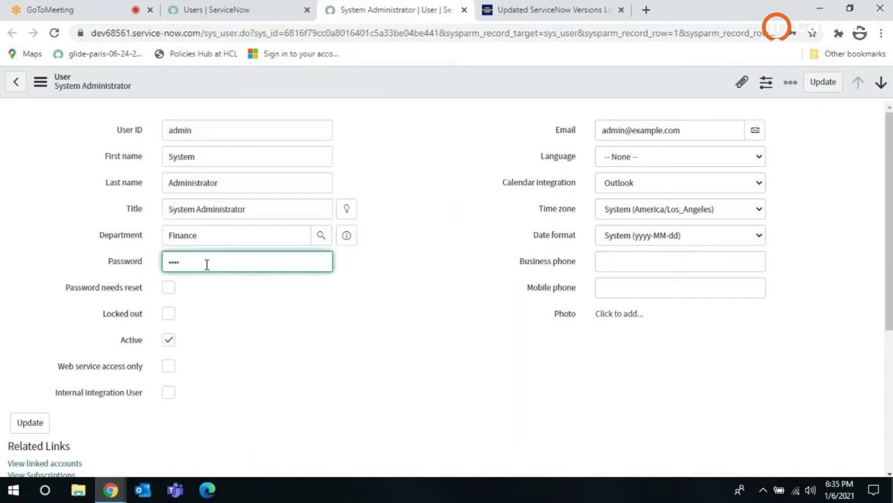
key(BackSpace)
key(BackSpace)
key(BackSpace)
key(BackSpace)
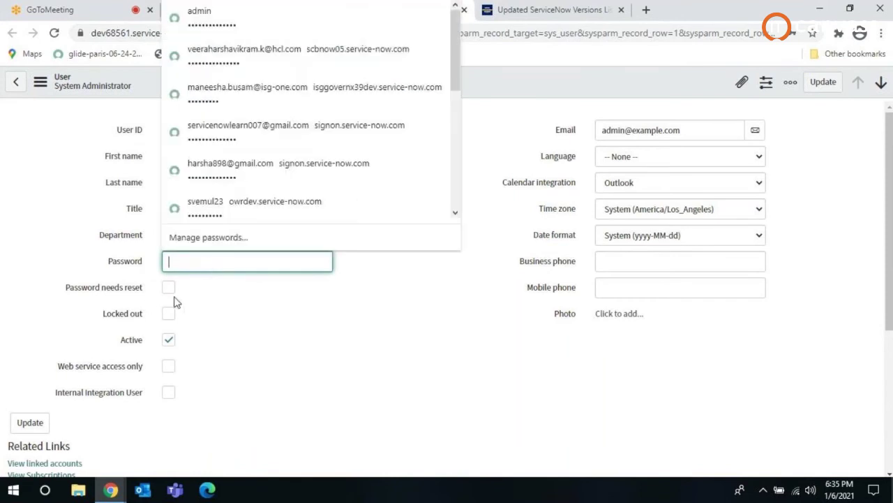
click(321, 320)
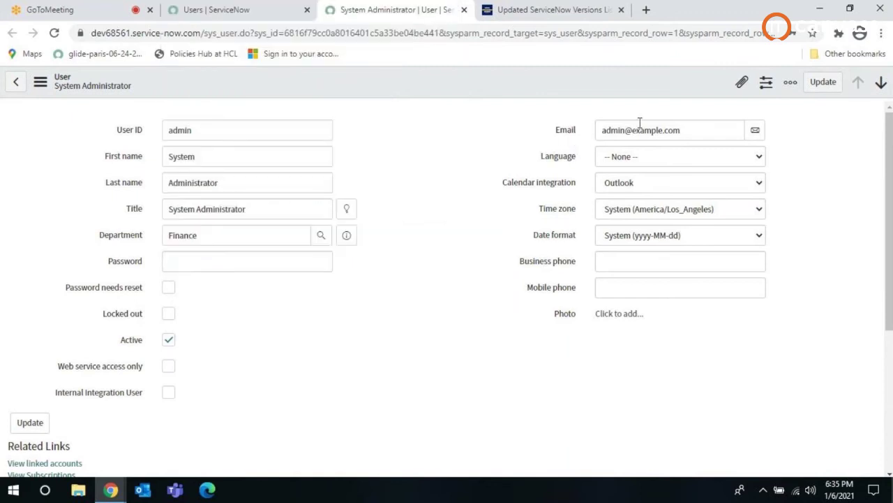
- Examine the Language, Calendar integration, Time zone, and Business phone fields of the admin user record
click(626, 156)
click(628, 158)
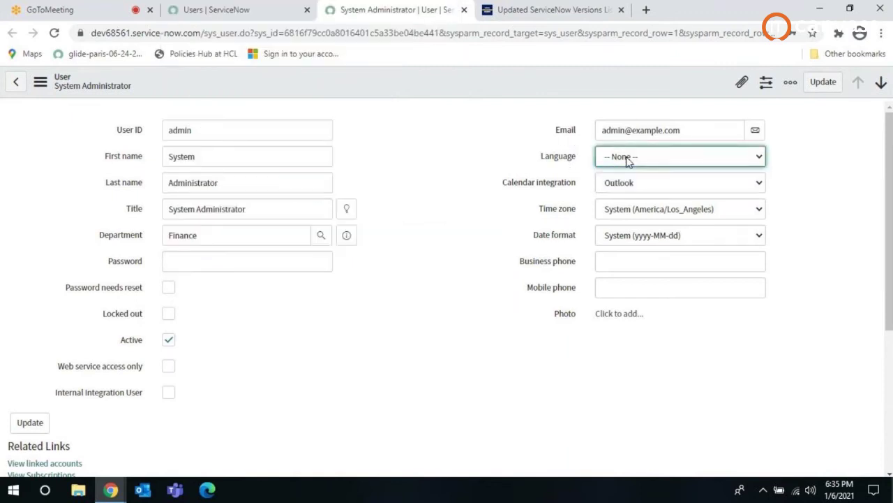
click(624, 183)
click(632, 209)
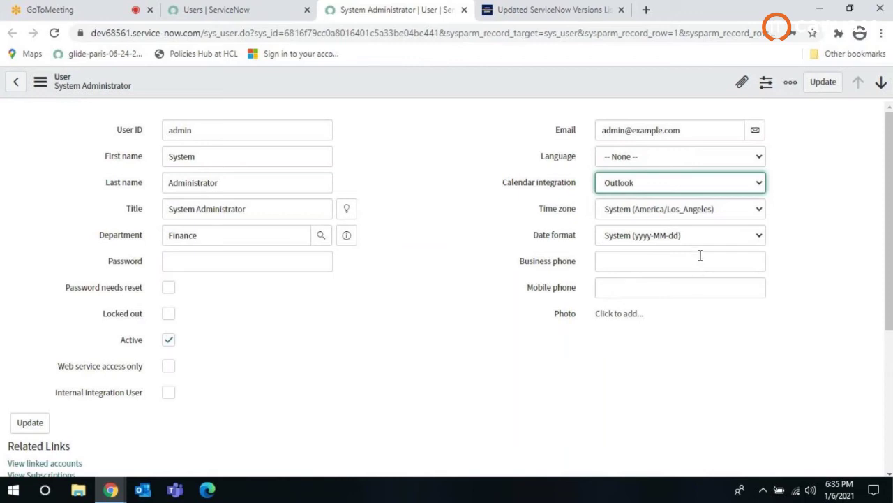
click(604, 267)
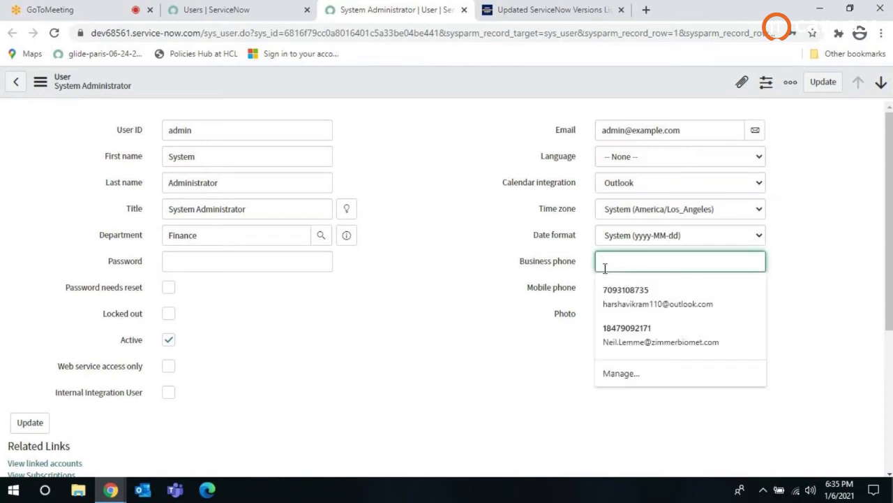
- Try entering sample text in the admin record's Business phone field, and clear the field again
click(583, 280)
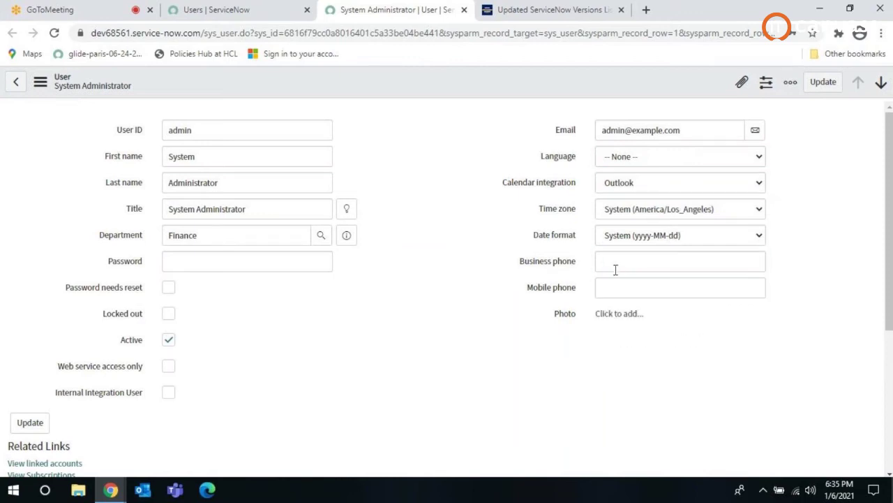
click(615, 270)
text(44)
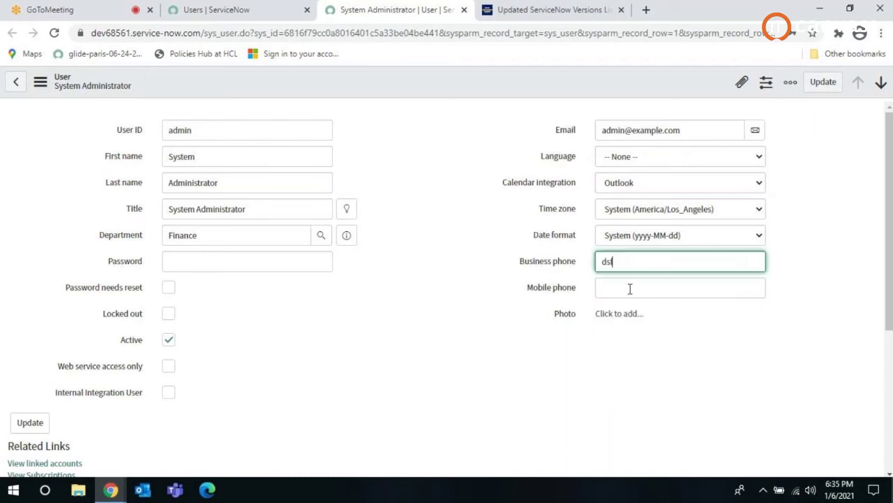
key(ctrl+a)
key(BackSpace)
double_click(562, 313)
click(393, 321)
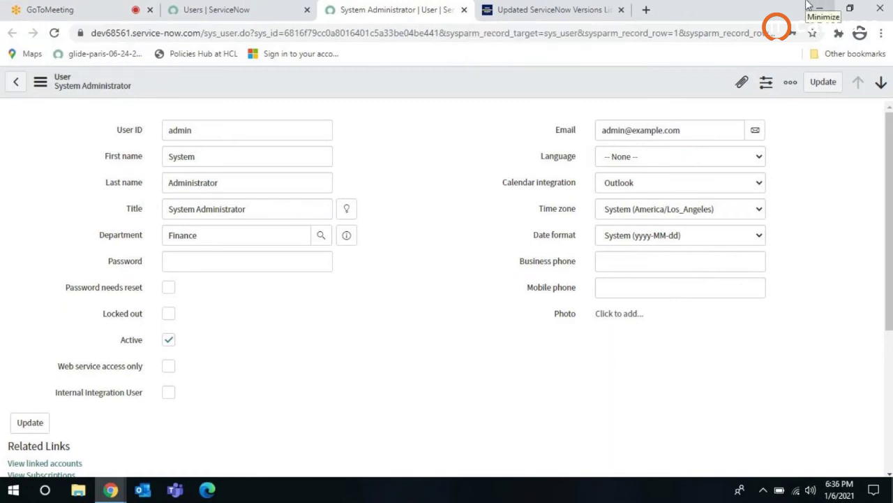
click(880, 9)
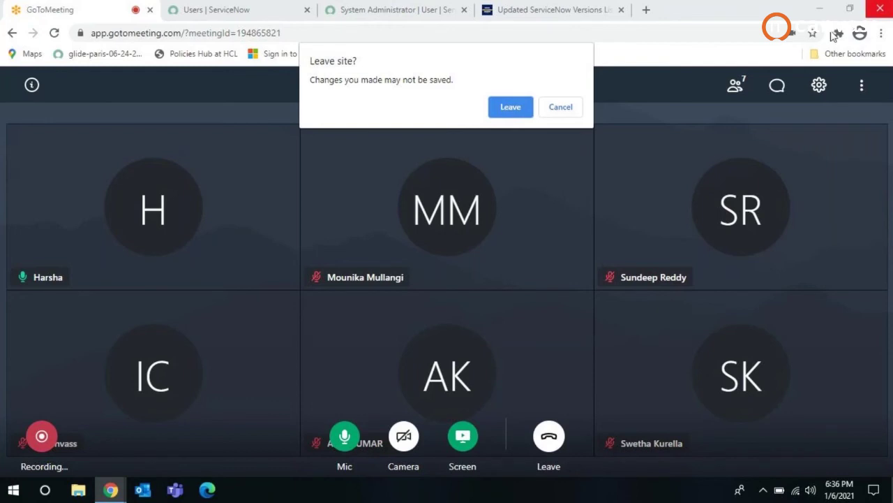
click(569, 109)
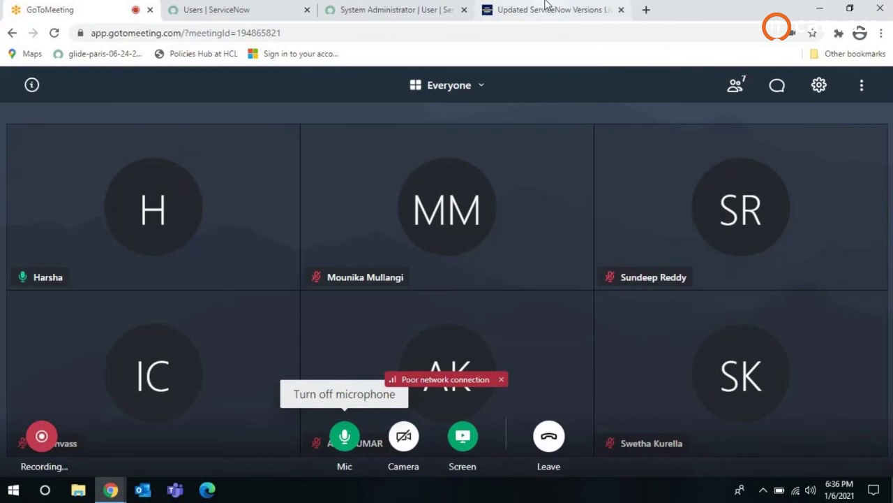
click(542, 7)
click(391, 10)
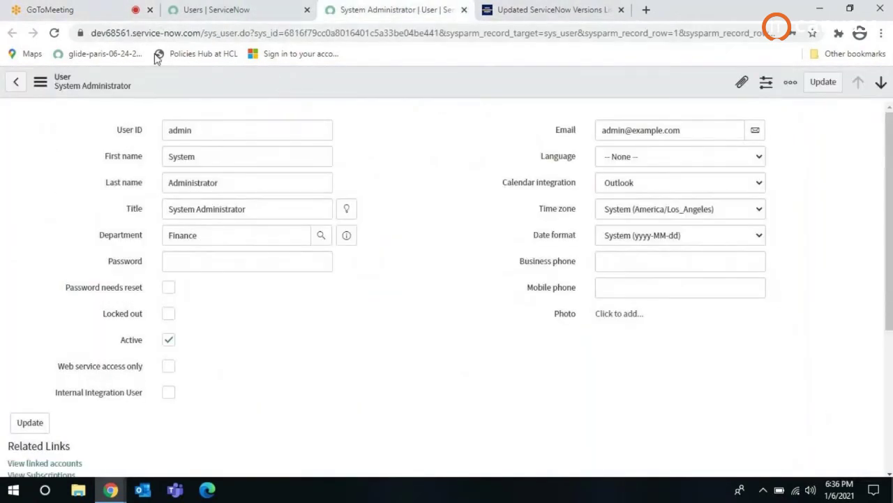
key(XF86AudioLowerVolume)
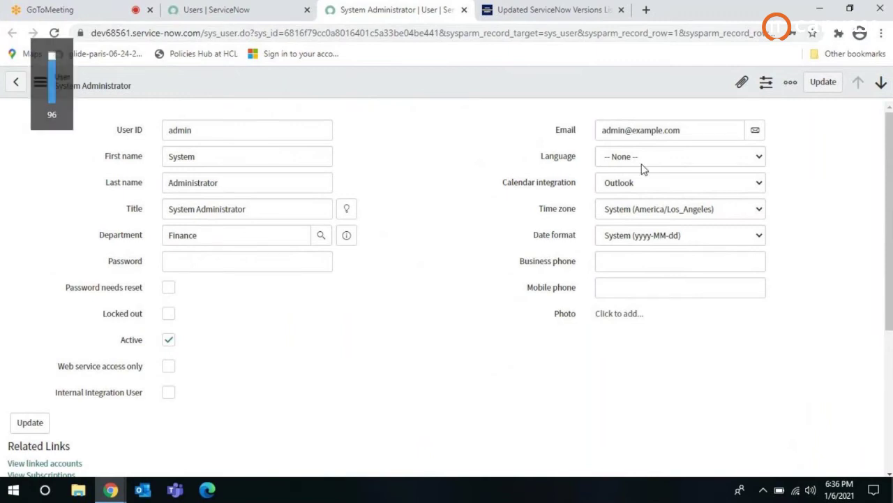
key(XF86MonBrightnessDown)
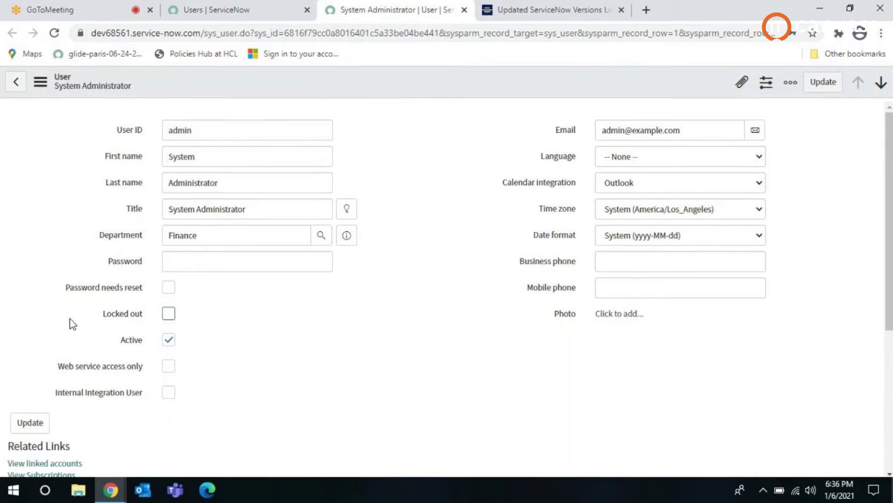
- View the admin record's Roles, Groups, Delegates, Subscriptions, and Manage Subscriptions related lists
scroll(69, 323, down, 3)
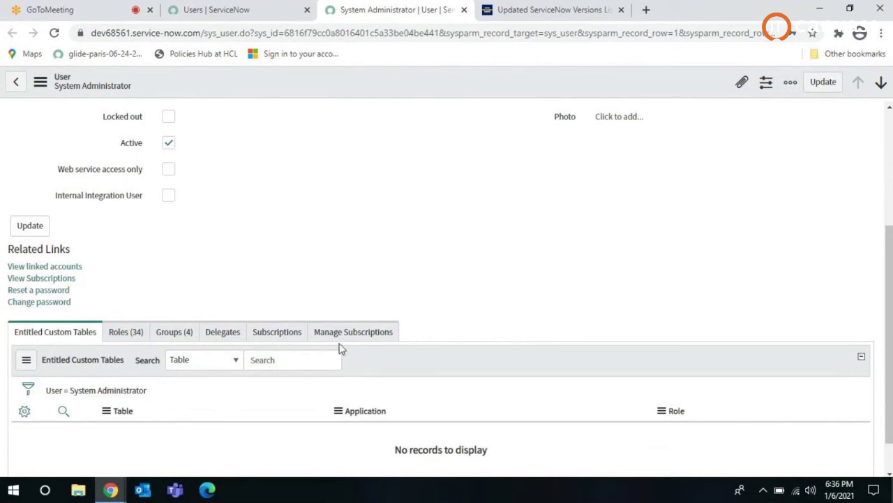
click(128, 335)
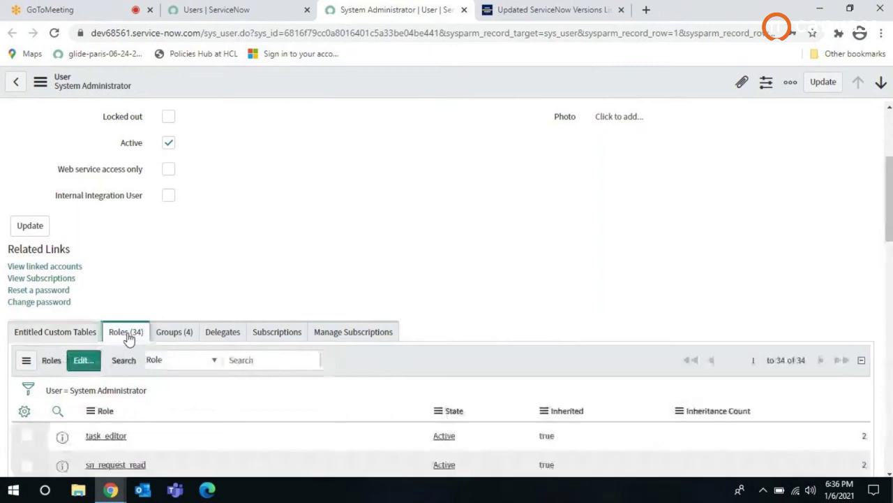
click(186, 335)
click(210, 335)
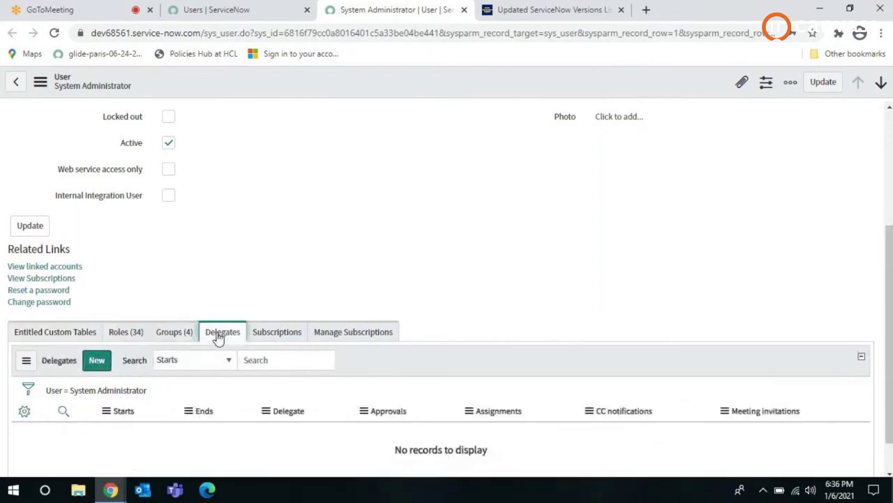
click(271, 335)
click(326, 334)
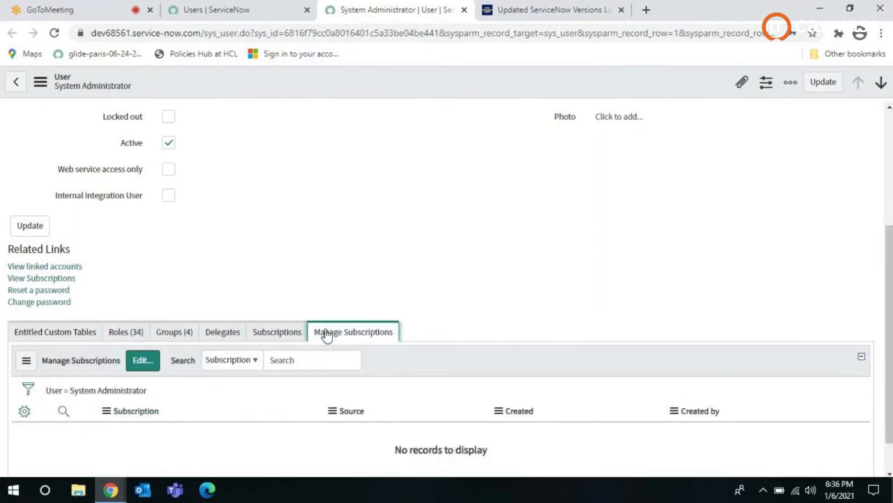
- Examine the roles assigned to the admin user, and highlight the admin role's name
click(133, 333)
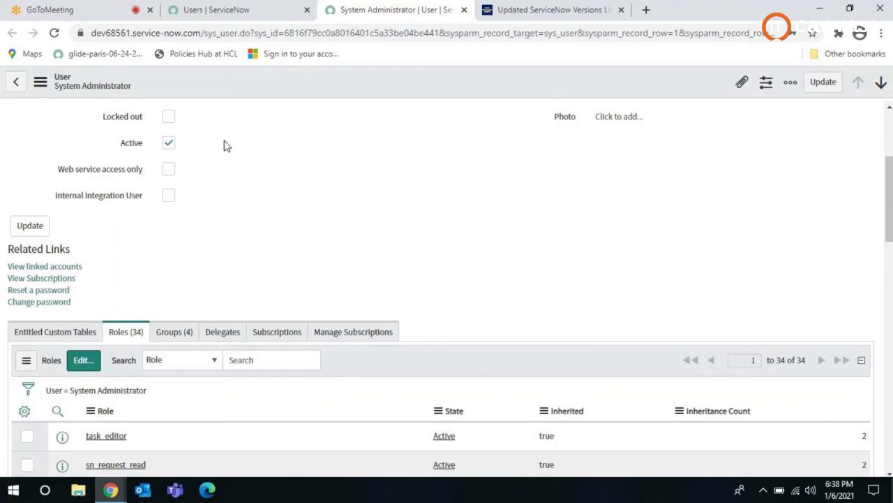
scroll(161, 146, up, 3)
scroll(179, 171, down, 6)
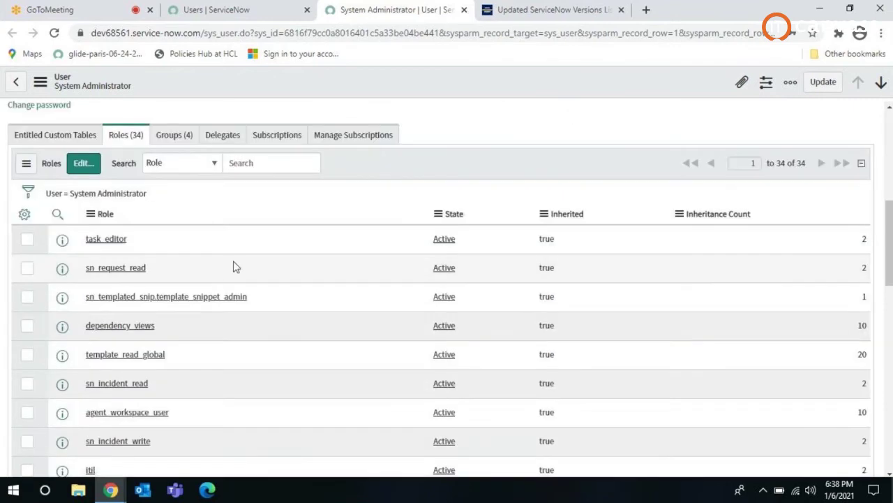
scroll(294, 135, up, 4)
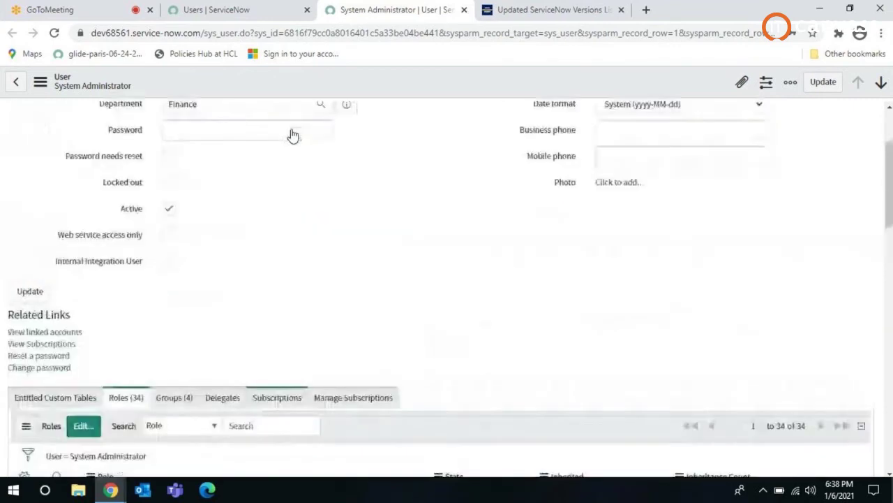
scroll(293, 136, down, 5)
drag(109, 370, 88, 372)
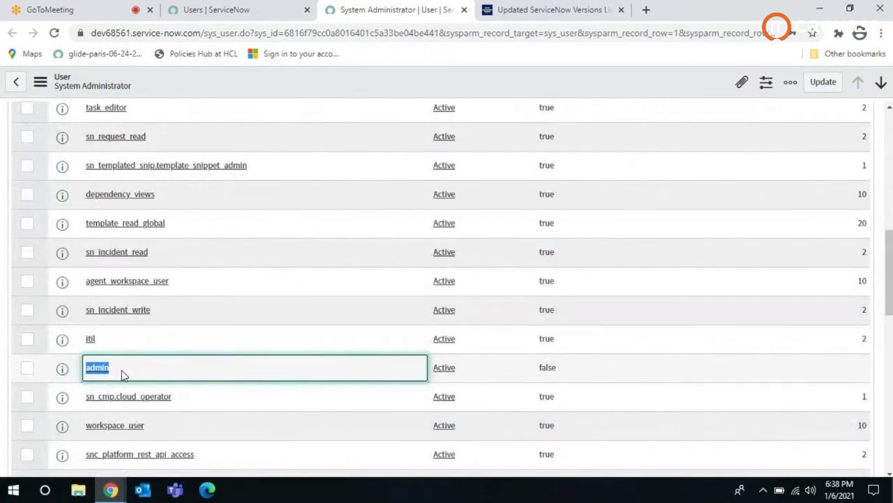
click(189, 13)
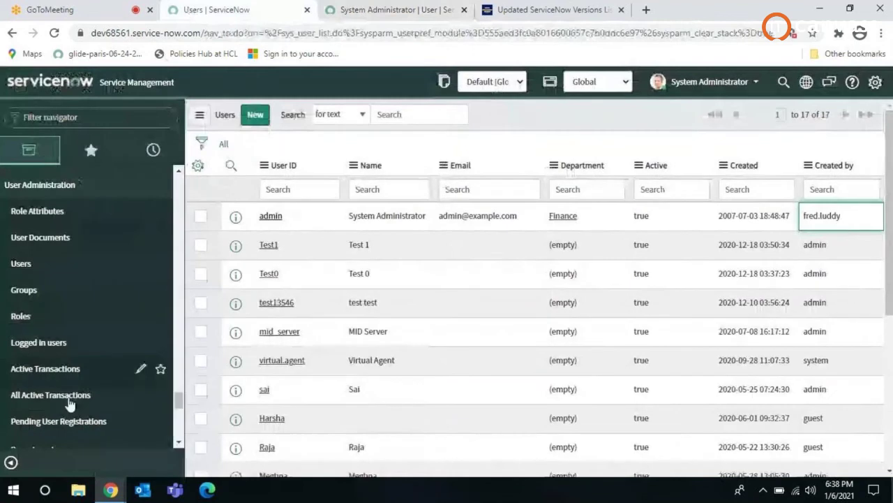
click(370, 9)
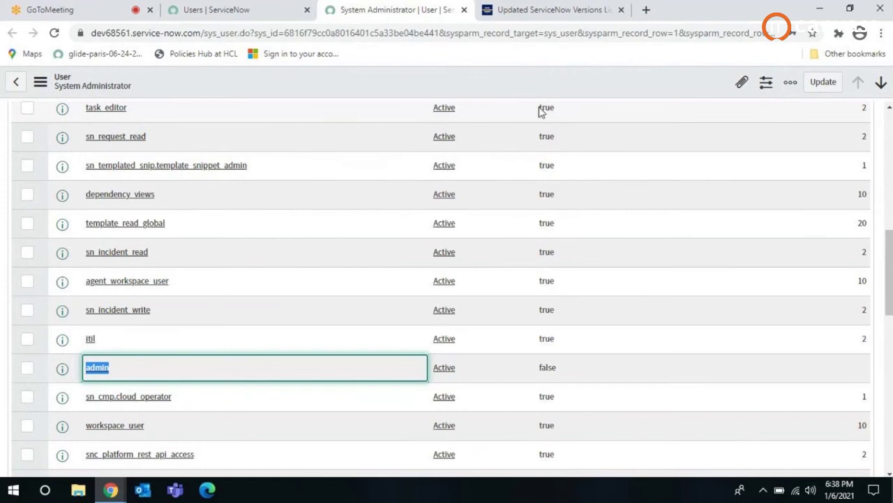
click(52, 10)
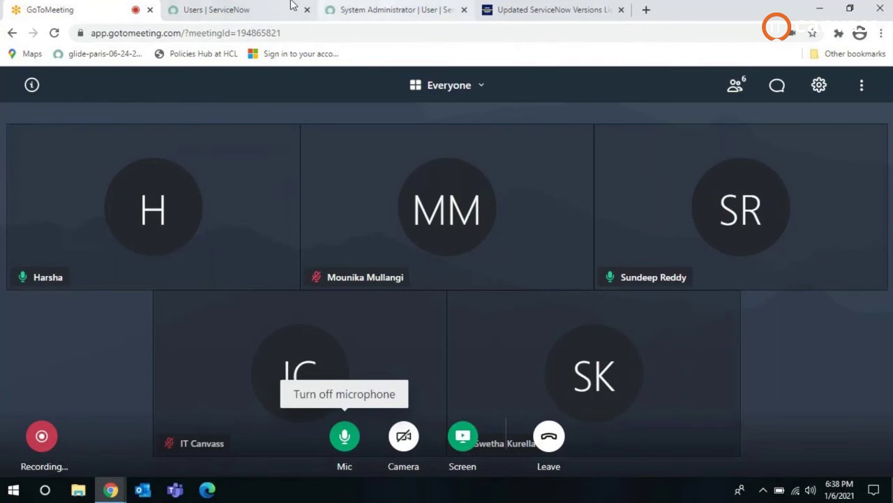
click(368, 6)
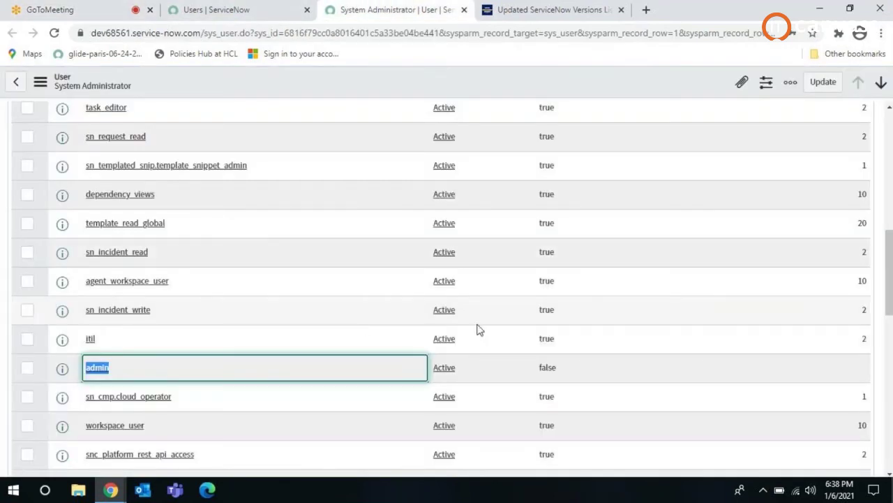
- View the departments available in the admin record's Department lookup, close it without choosing one, and highlight the field's value
click(518, 360)
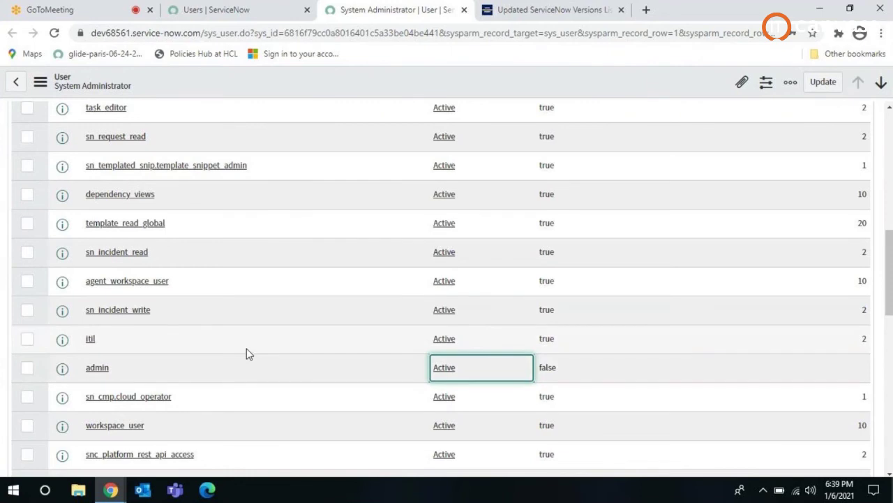
scroll(255, 349, up, 5)
scroll(267, 221, up, 3)
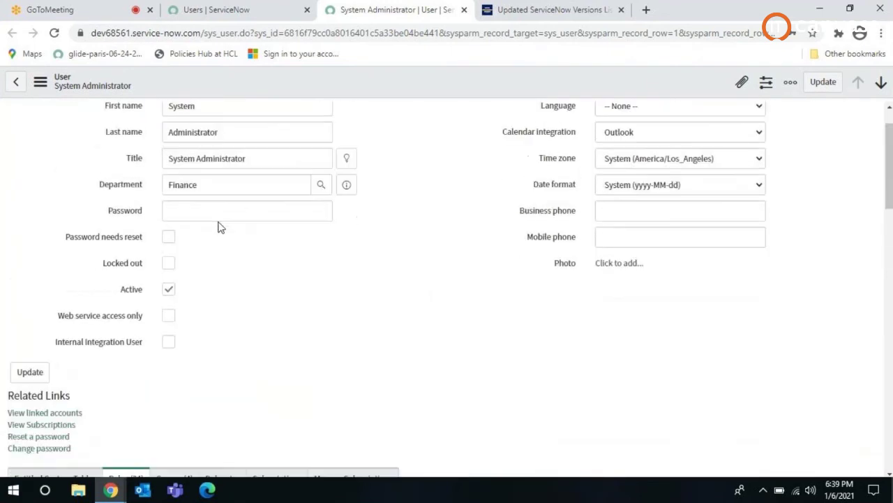
scroll(219, 225, down, 4)
scroll(152, 218, up, 5)
double_click(187, 238)
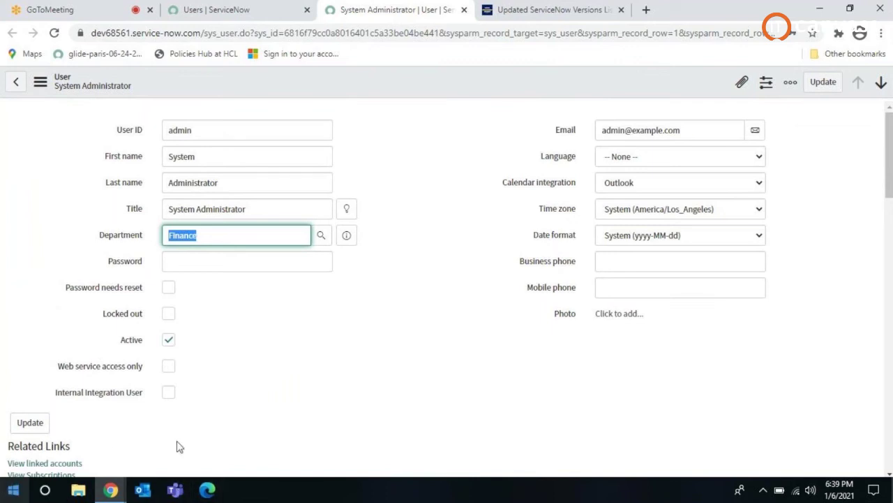
click(323, 236)
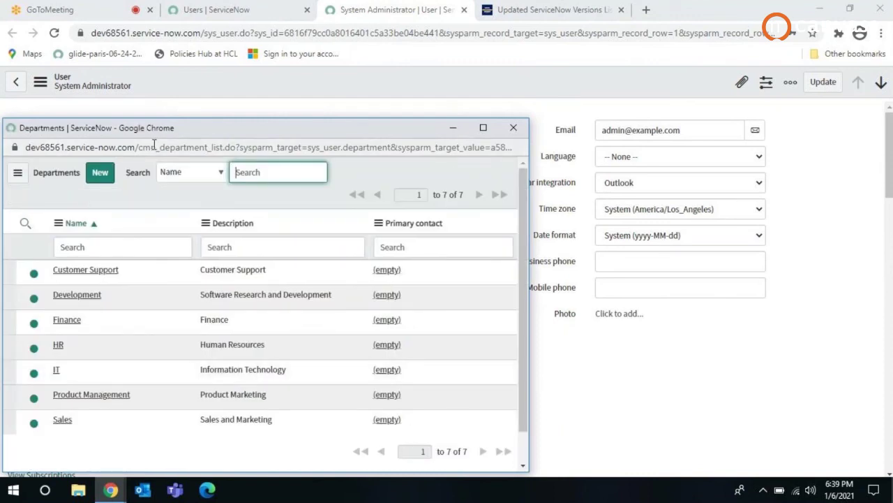
click(517, 128)
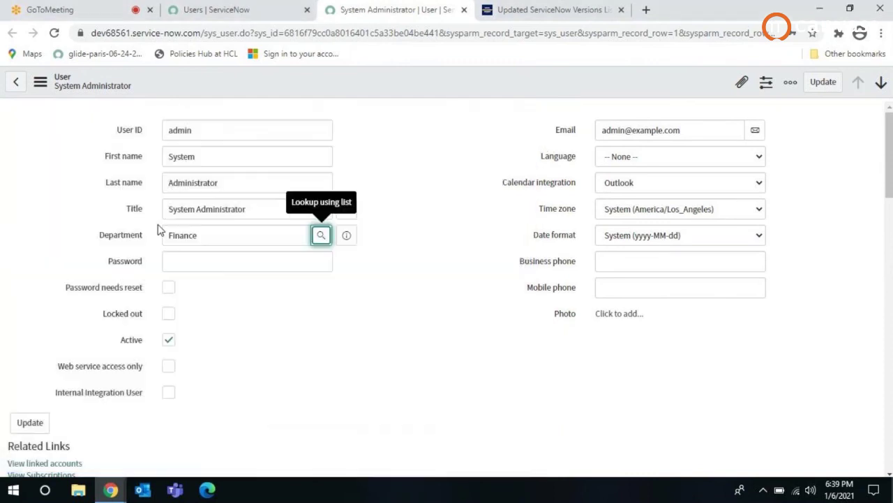
double_click(199, 239)
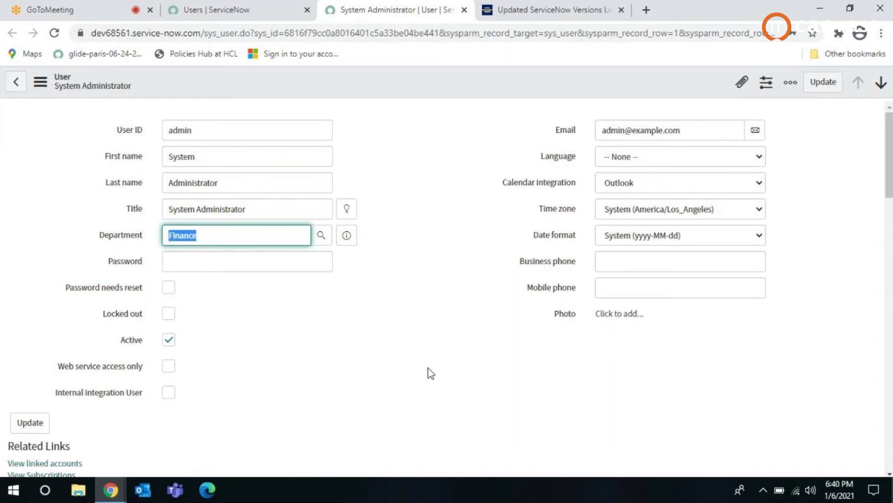
- Filter the Users list to the records matching the admin user's Finance department
click(219, 6)
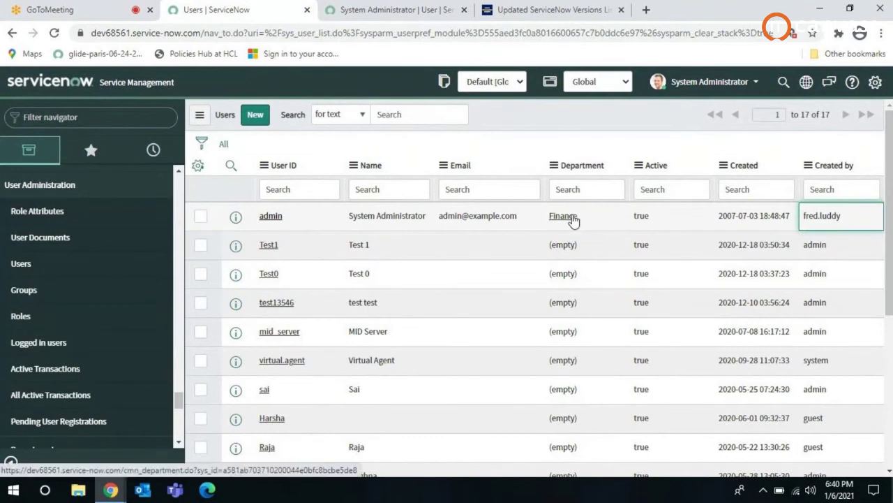
right_click(573, 220)
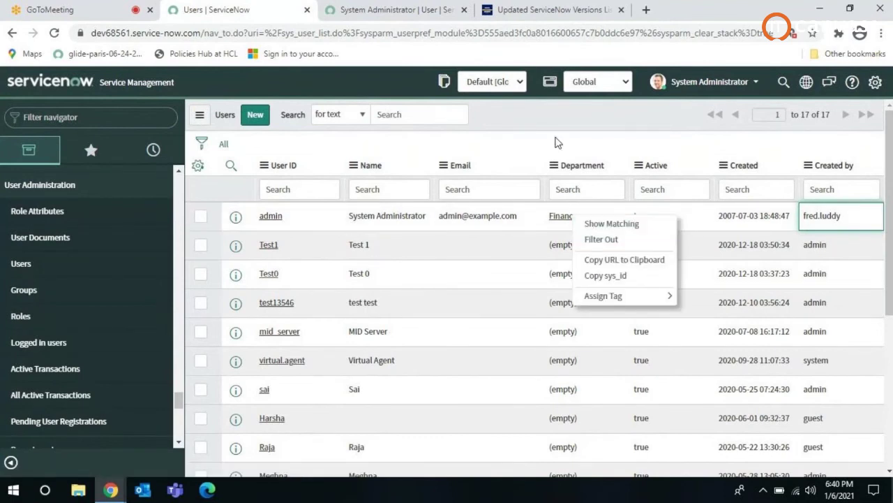
click(556, 142)
right_click(568, 218)
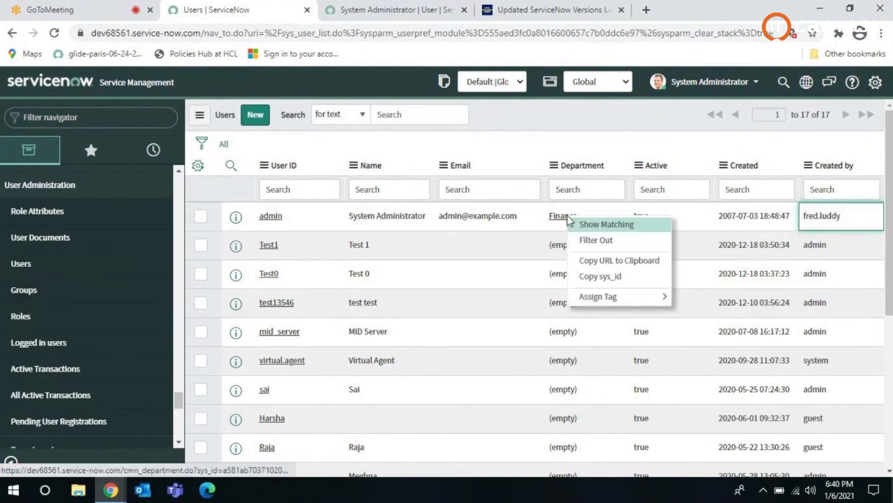
click(579, 224)
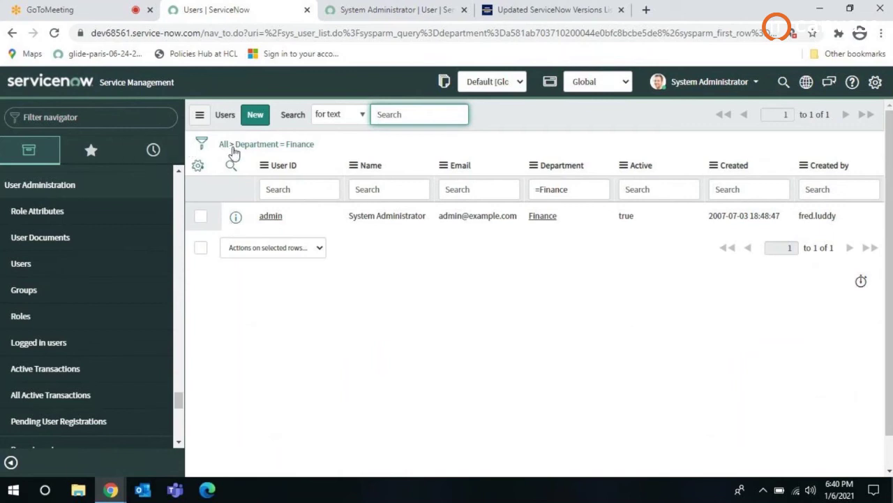
- Remove the department filter from the Users list, and view the available actions for the admin user's Name value
click(231, 146)
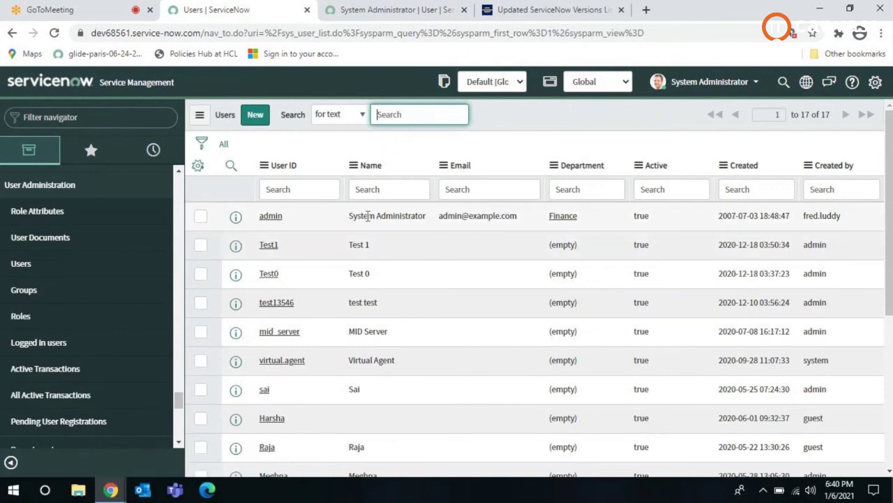
right_click(424, 216)
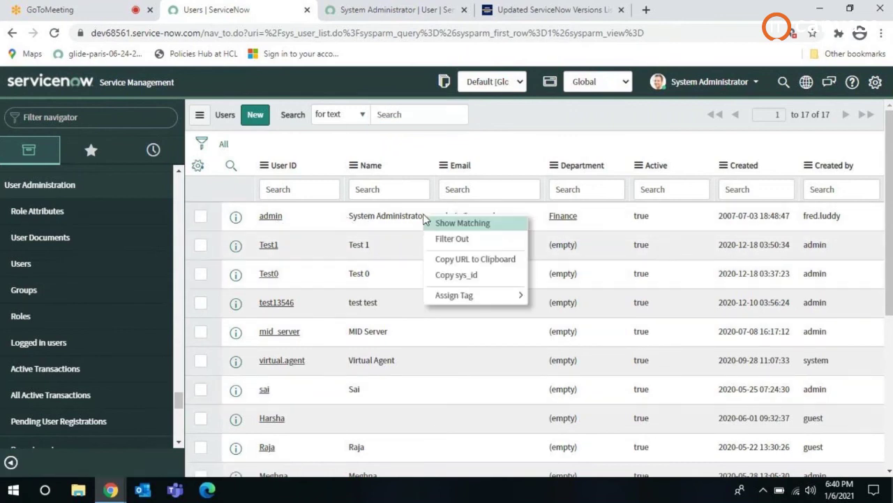
click(443, 150)
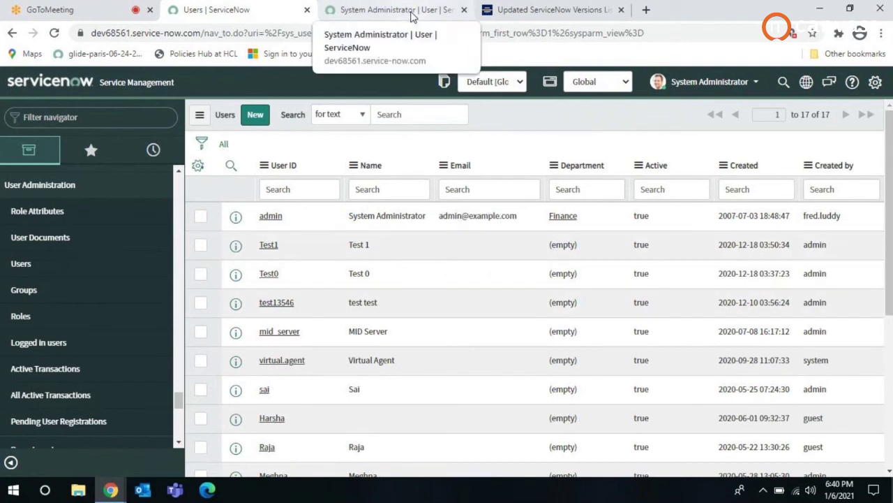
- View the Calendar integration choices on the admin user's record, leave them unchanged, and highlight the Department value
click(412, 17)
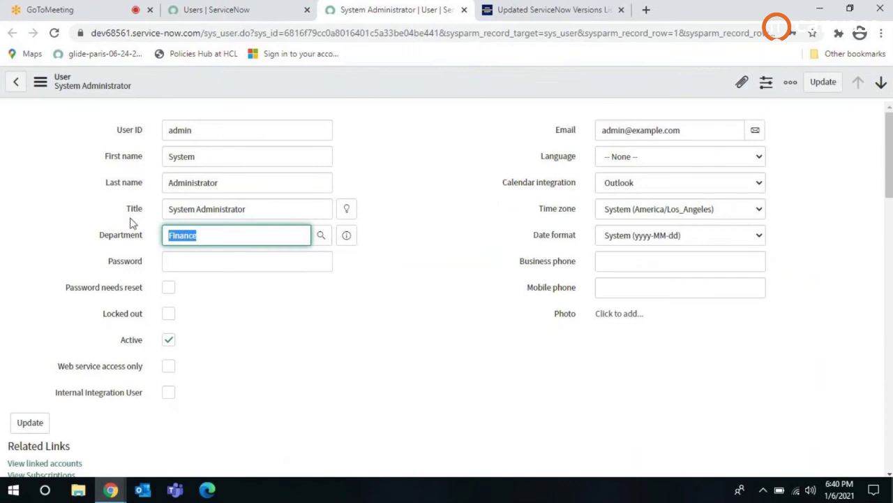
click(642, 190)
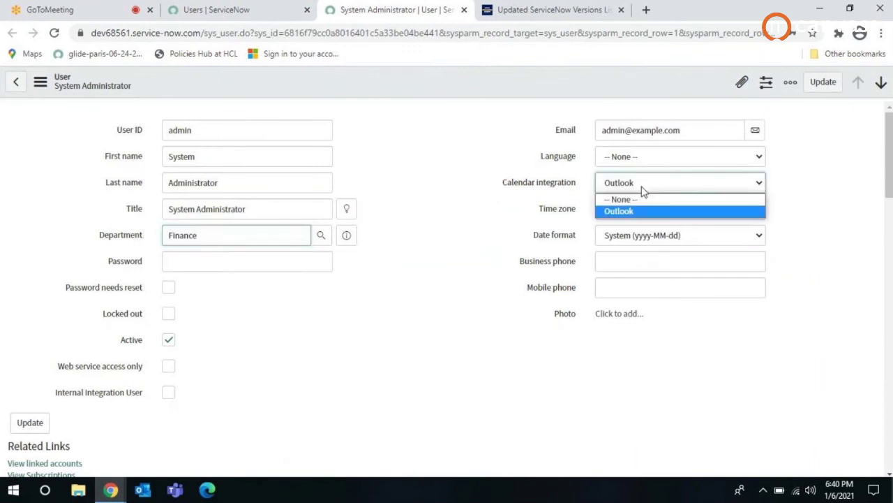
click(643, 190)
double_click(273, 235)
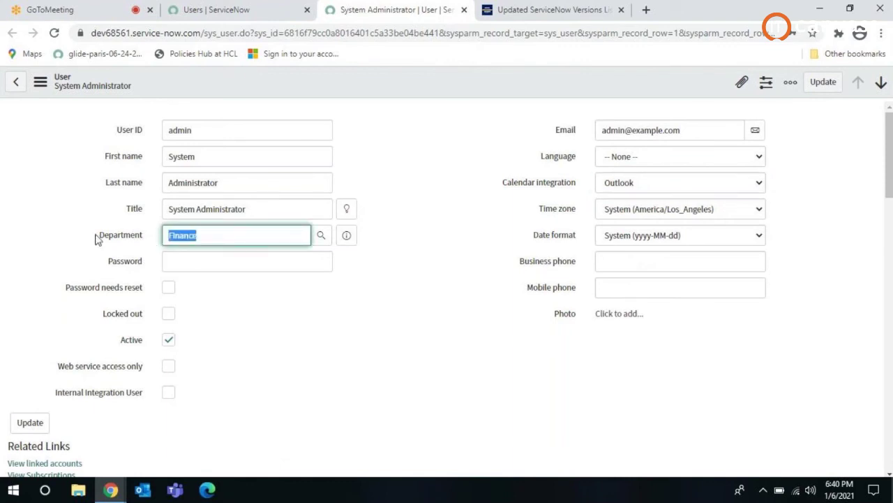
- Preview the admin user's Finance department and open its full record in a separate browser tab
click(347, 235)
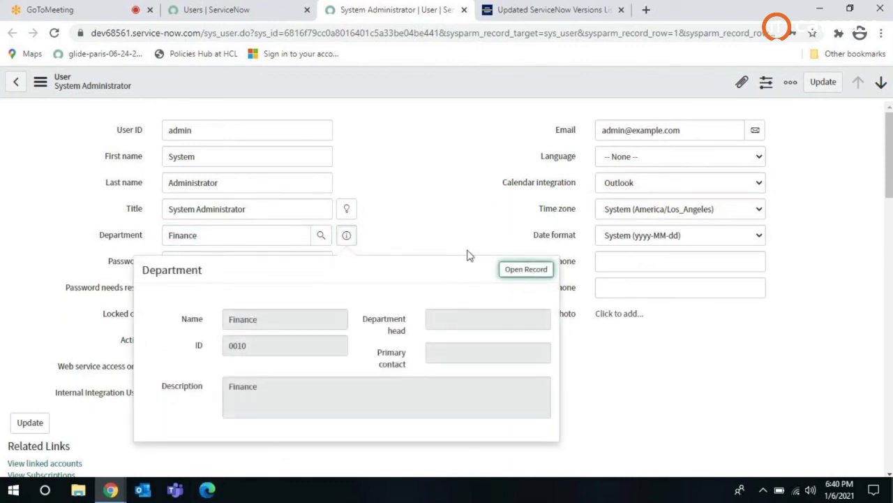
ctrl+click(527, 271)
click(481, 10)
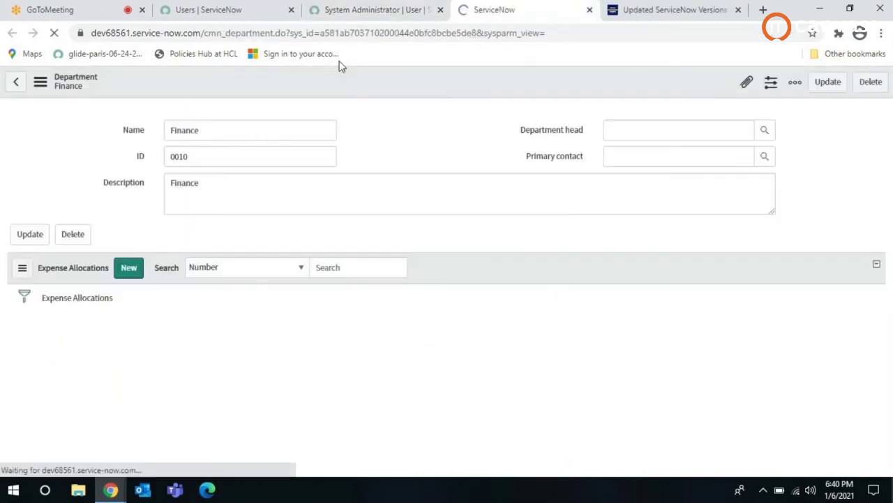
- Examine the Finance department record's ID, Primary contact and Description fields, and show its related Users list
click(237, 163)
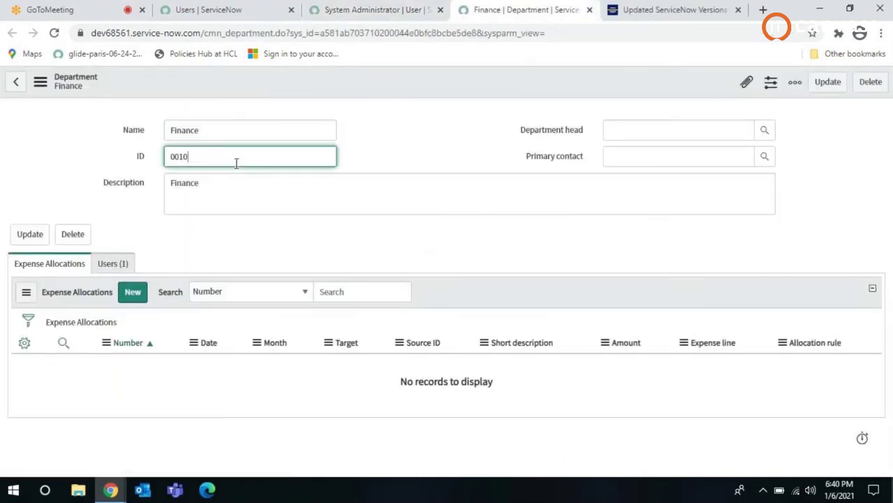
click(641, 159)
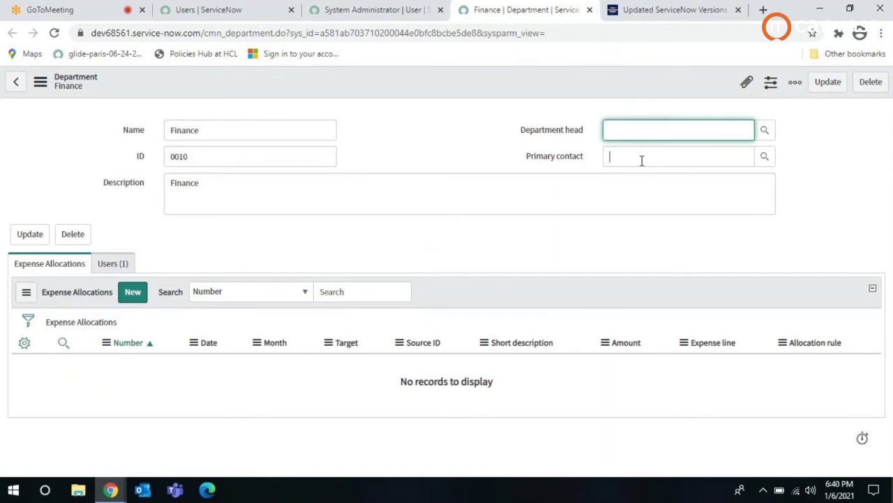
click(272, 191)
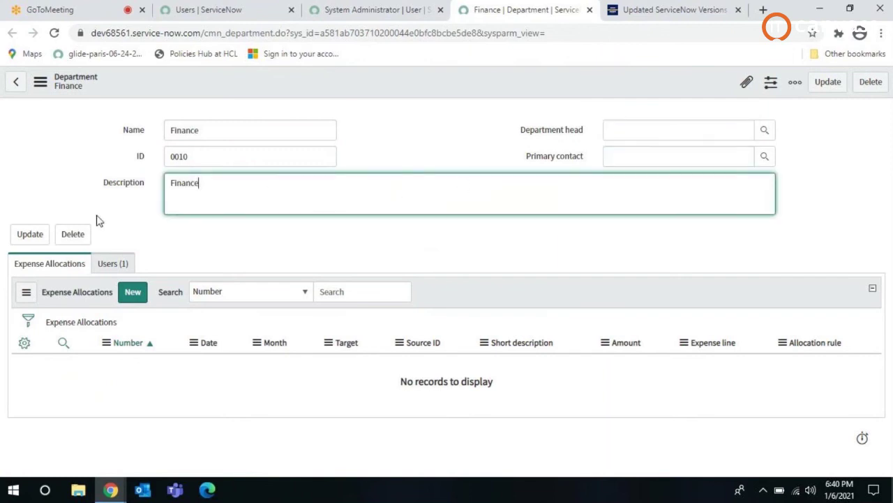
click(410, 153)
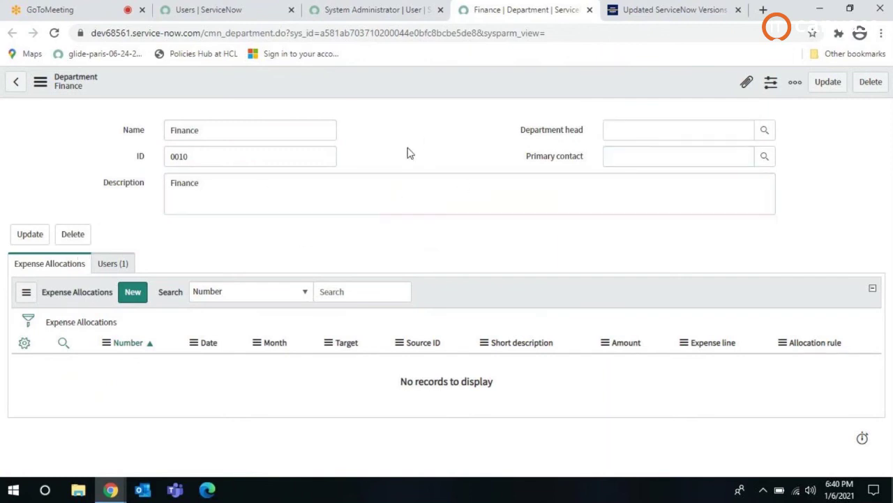
click(109, 265)
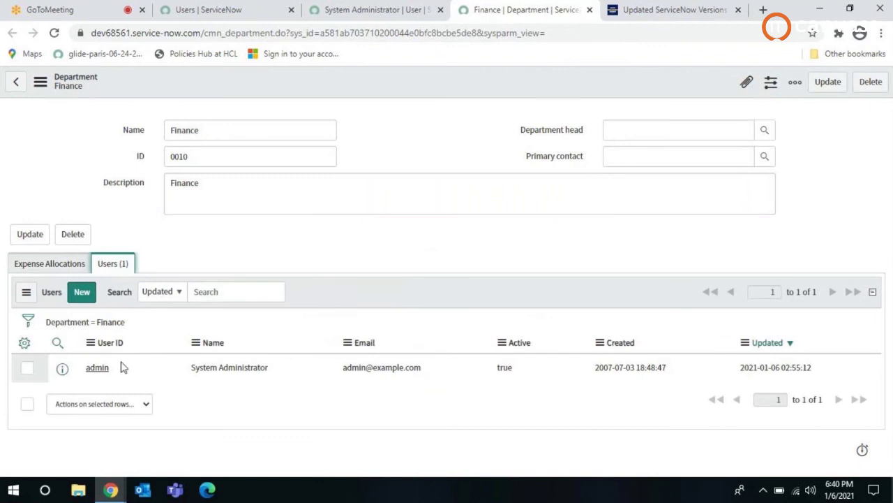
- In the Users list, set the Test1 user's Department to Finance and save the inline edit
click(336, 14)
click(209, 9)
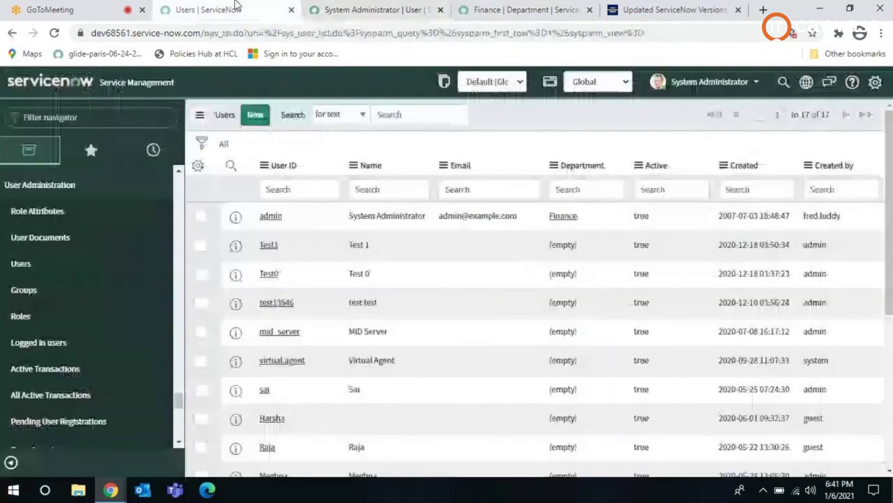
click(585, 254)
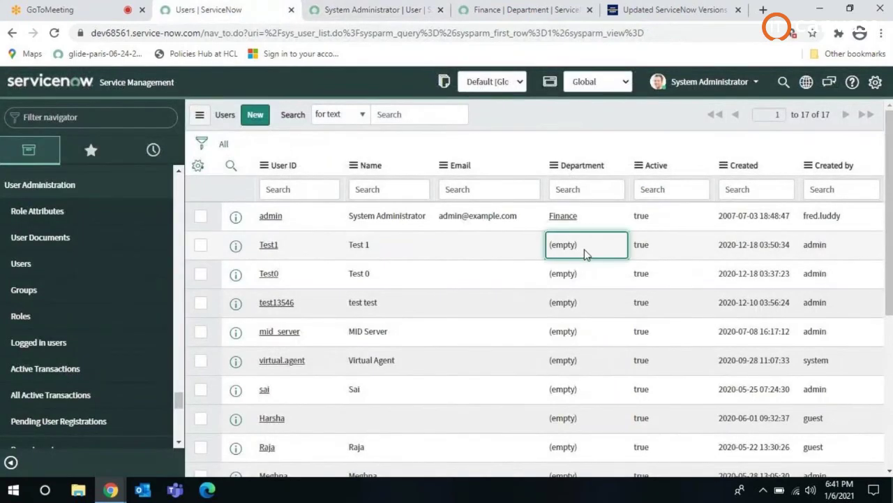
double_click(583, 249)
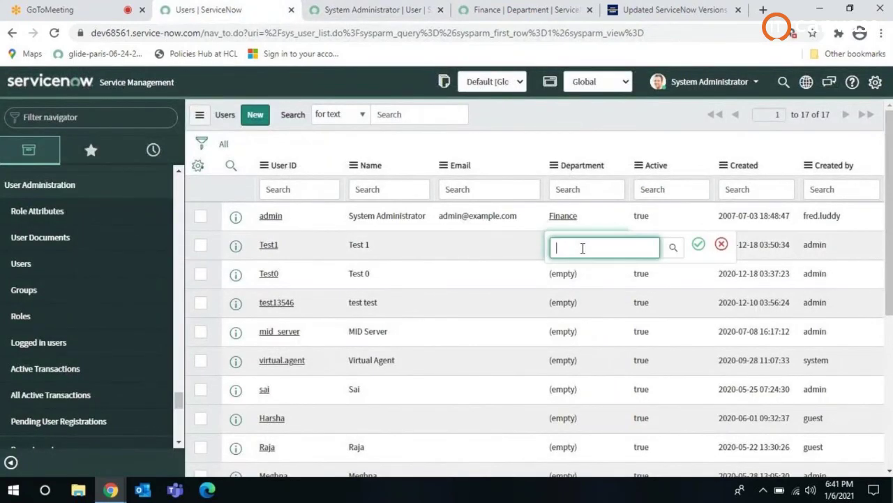
text(Fi)
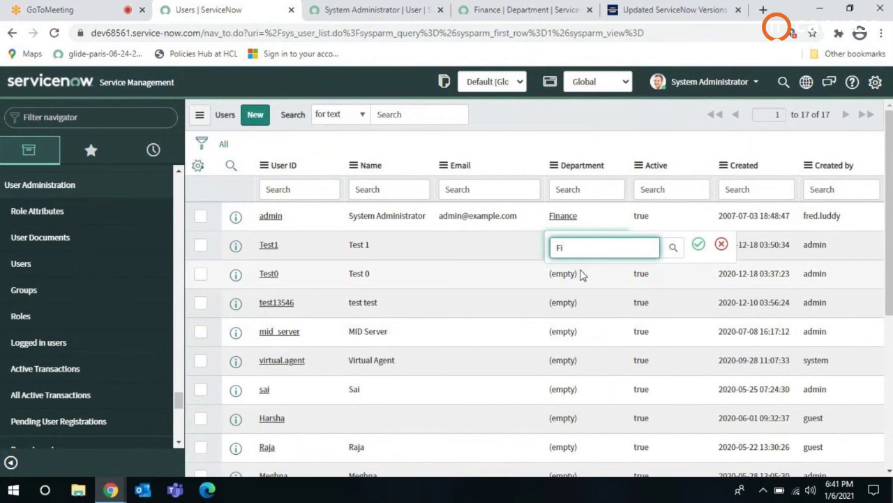
click(579, 278)
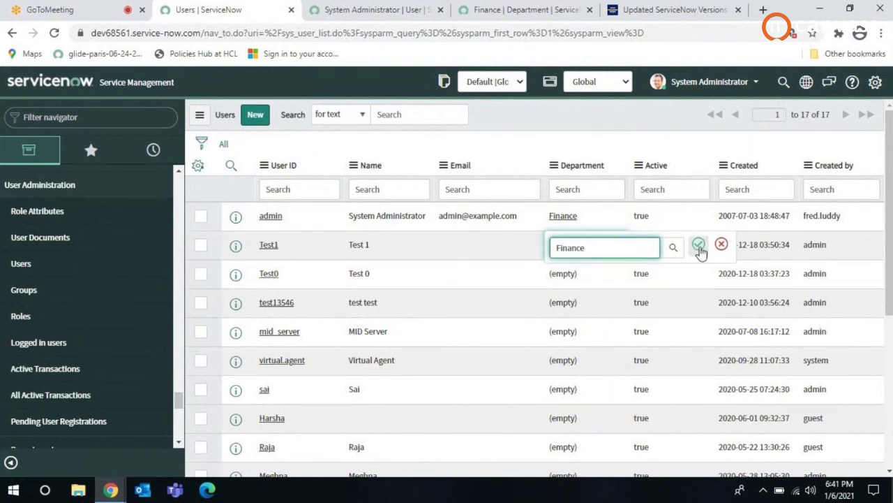
click(699, 243)
- Check the Finance department's related Users list for the Test1 user, and close the department record
click(564, 245)
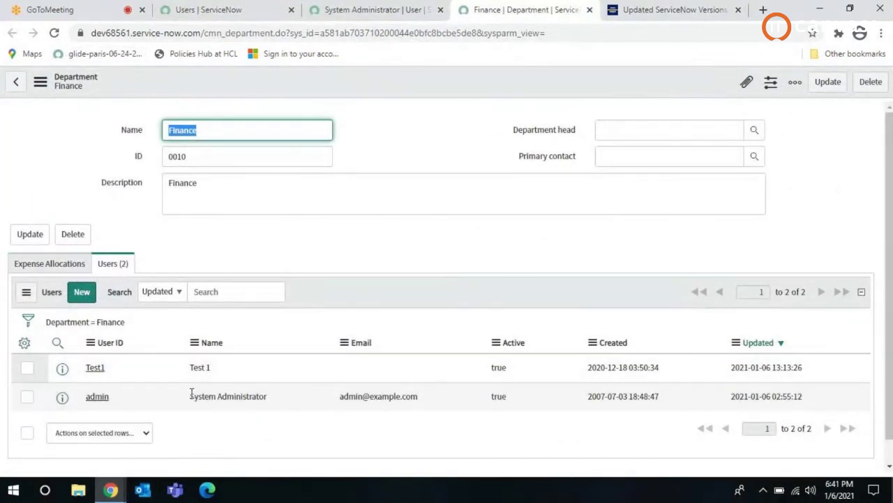
click(473, 119)
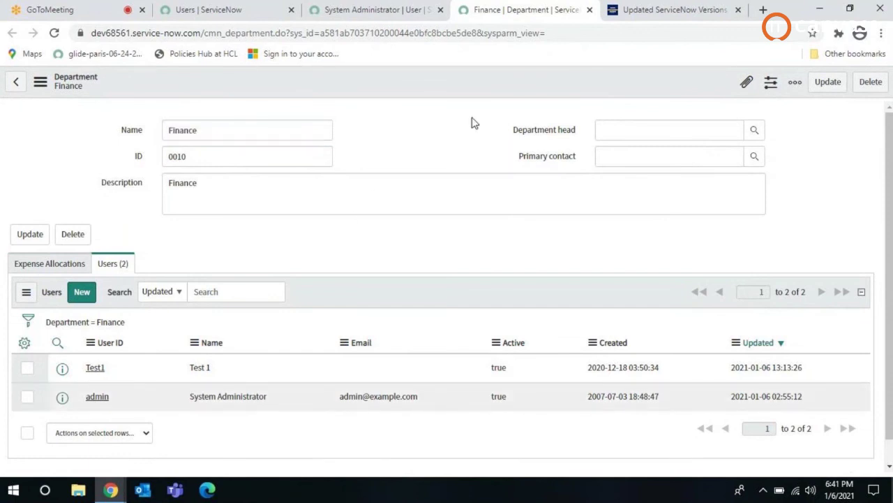
middle_click(488, 5)
- Show the groups the admin user belongs to on the user record
click(377, 10)
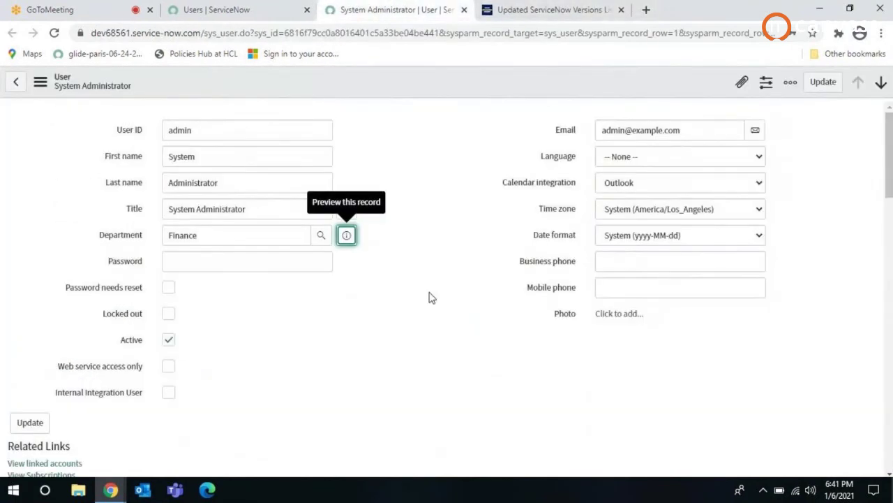
scroll(410, 319, down, 2)
scroll(410, 318, down, 4)
click(174, 137)
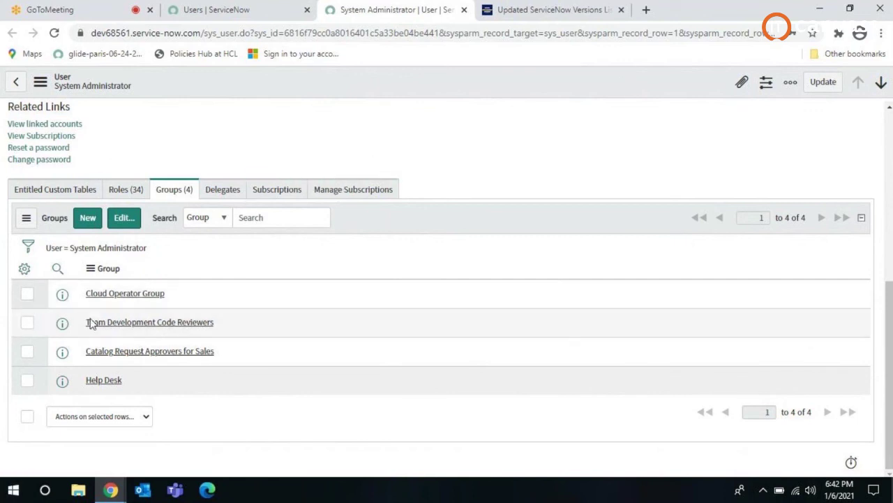
- Open a new group form from the admin user's Groups related list, and dismiss the browser's password-update prompt
click(86, 225)
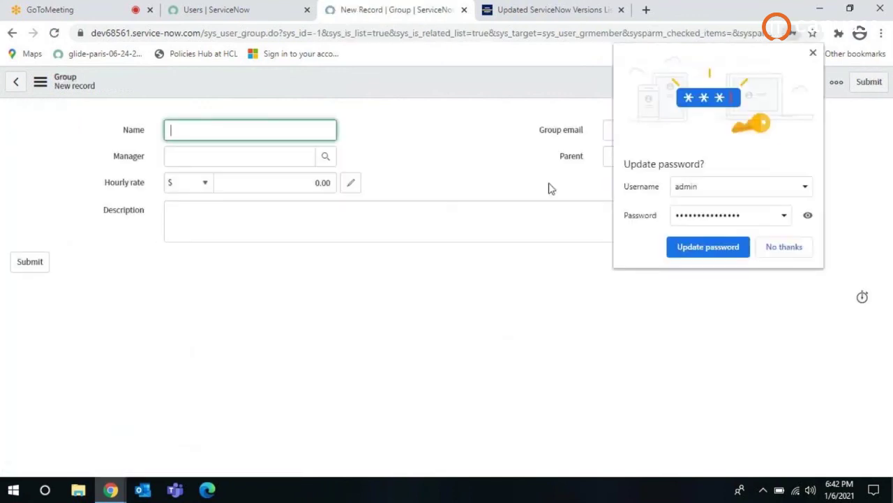
click(417, 154)
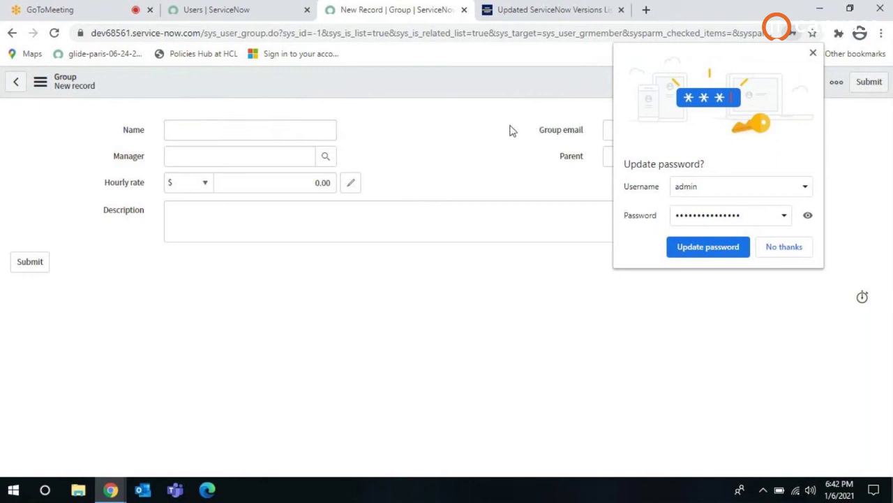
click(207, 129)
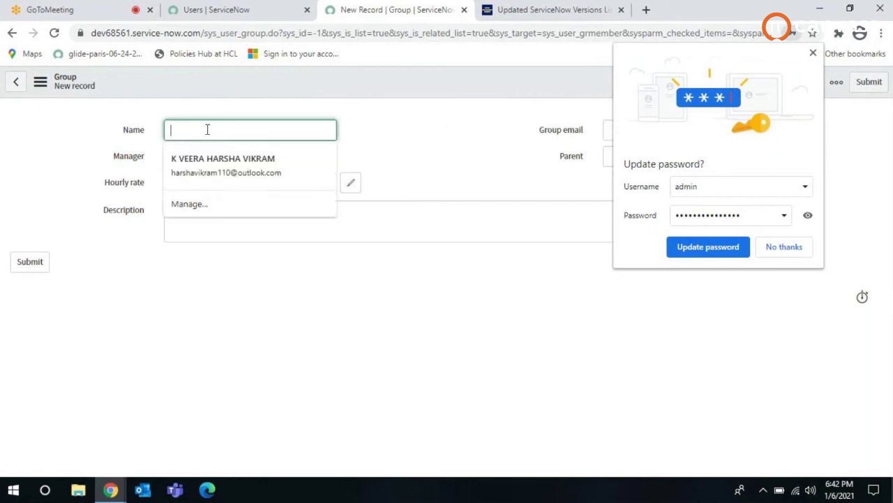
click(31, 172)
click(813, 53)
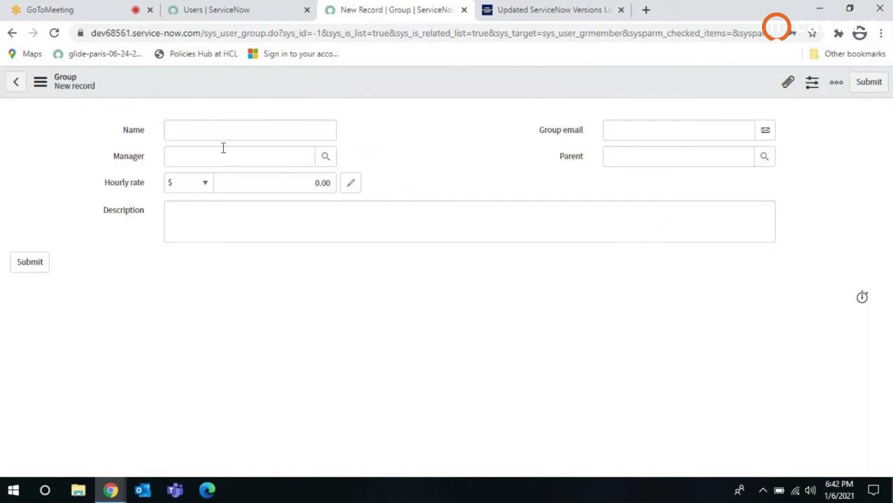
- View the users available in the new group's Manager lookup, and close it without choosing one
drag(119, 158, 140, 160)
click(142, 163)
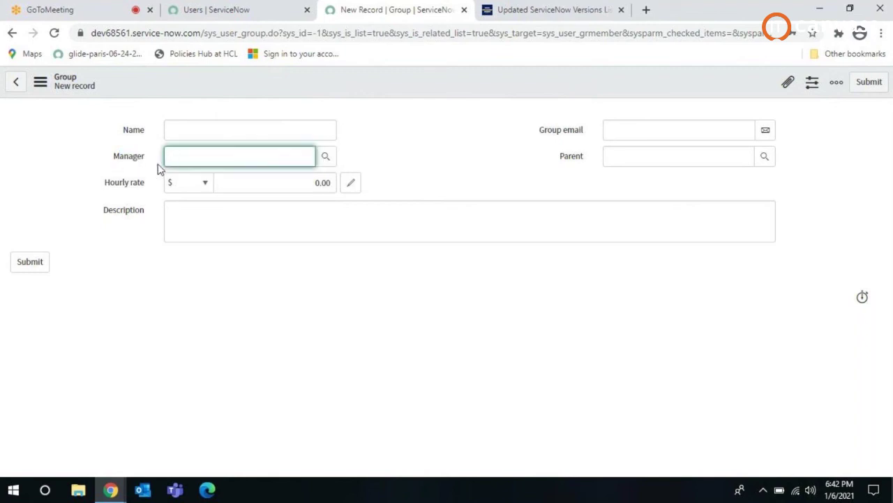
click(326, 158)
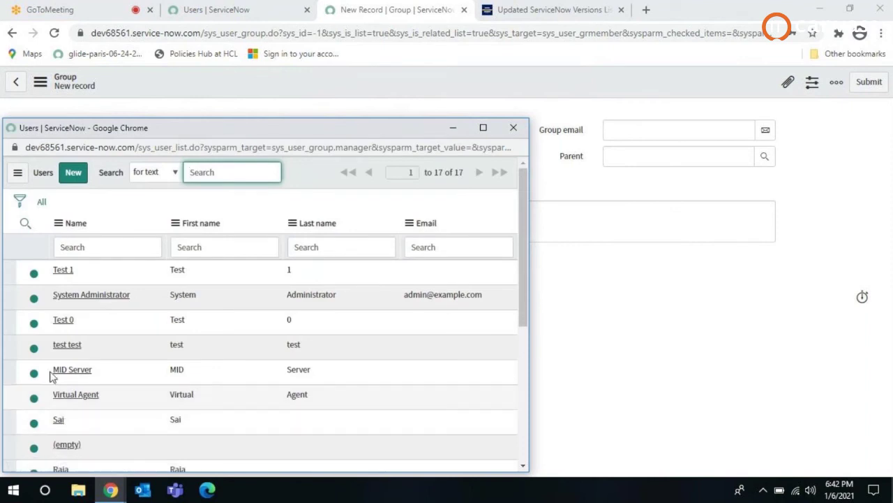
click(513, 127)
- Examine the new group's Group email field and Parent lookup, leaving both empty
click(665, 130)
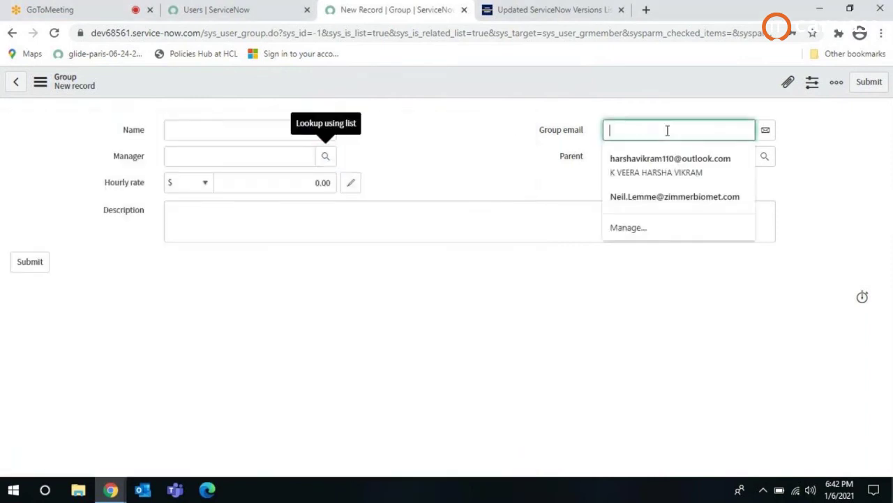
click(530, 175)
double_click(569, 156)
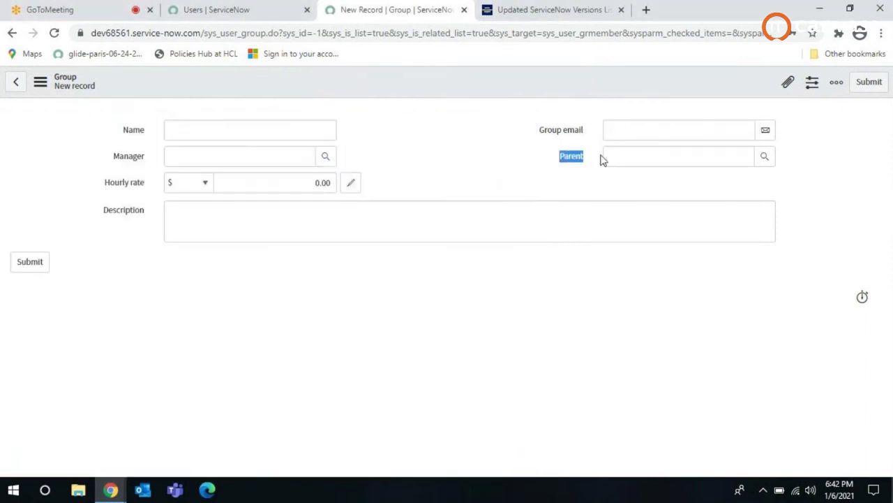
click(765, 158)
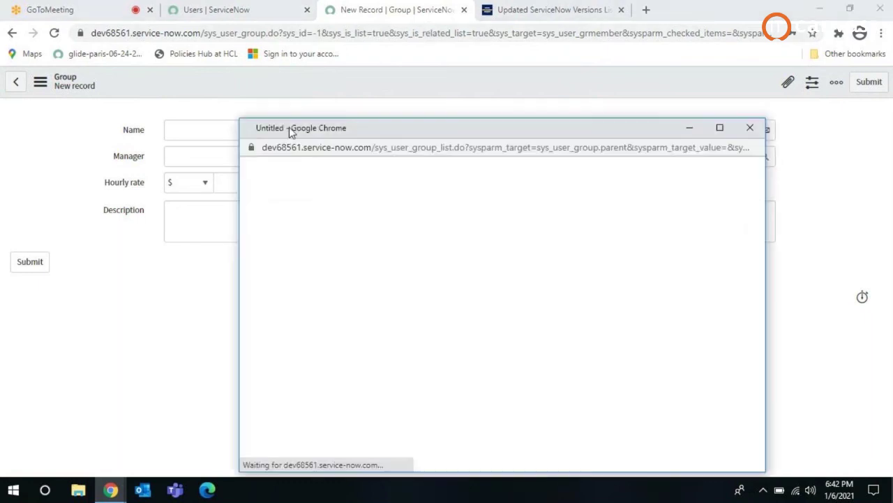
click(750, 128)
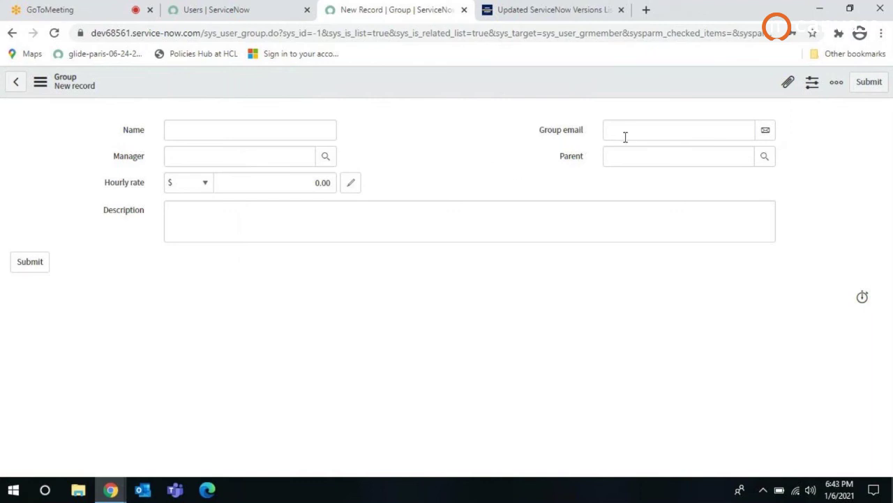
- Examine the new group's Hourly rate and Description fields, and leave the form without submitting it
click(312, 184)
drag(312, 183, 317, 184)
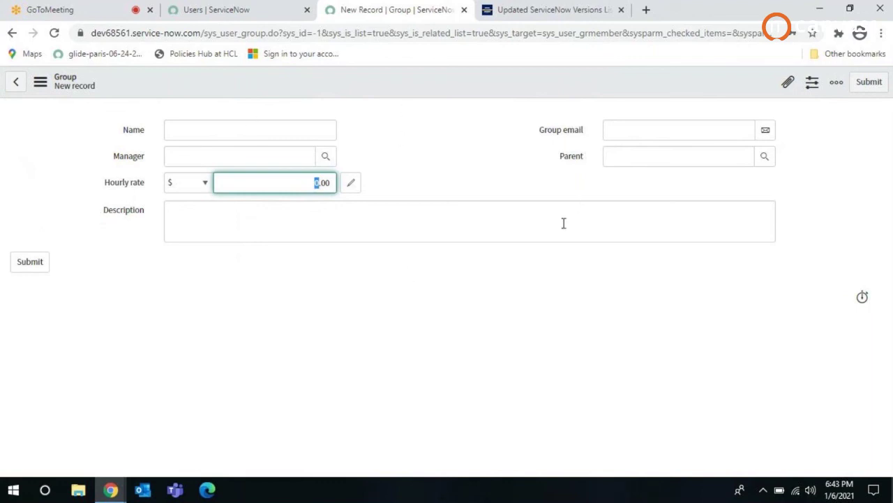
click(199, 225)
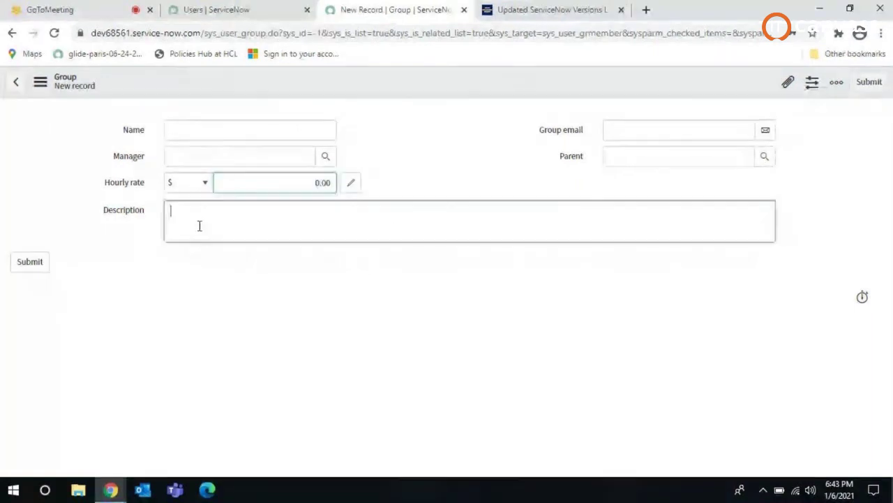
click(12, 34)
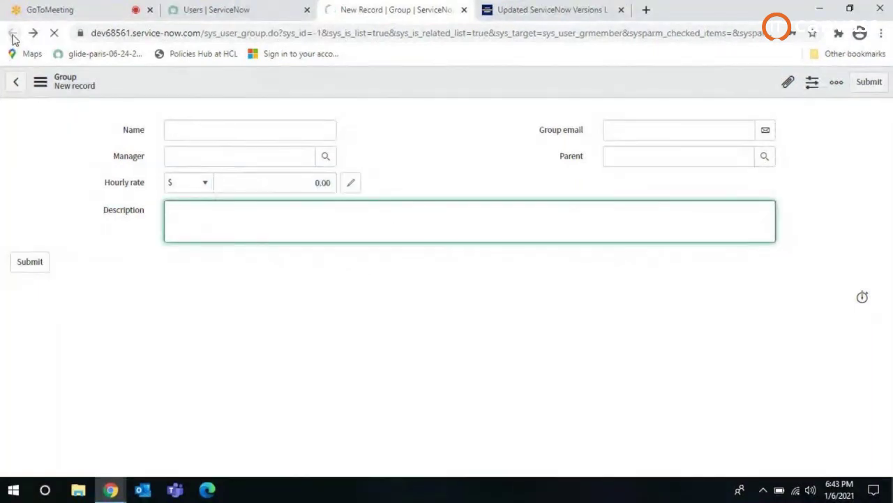
- Locate the Roles module under User Administration, and return to the admin user's Groups related list
click(217, 8)
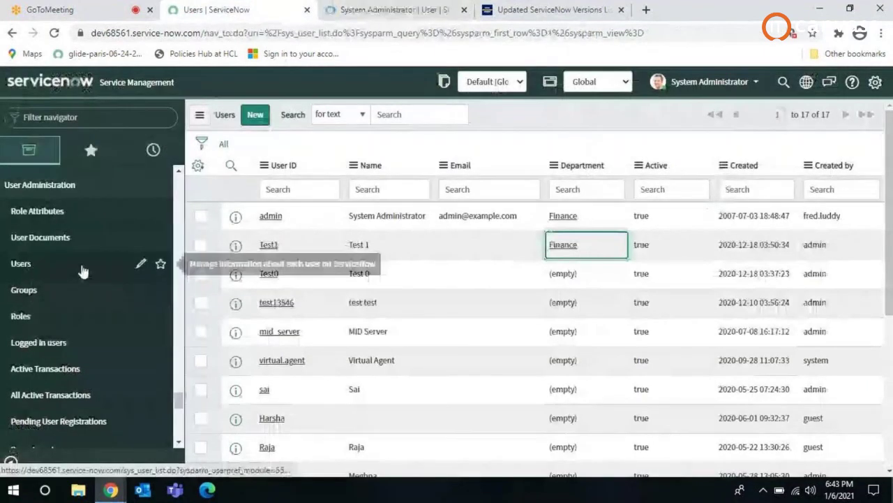
click(40, 316)
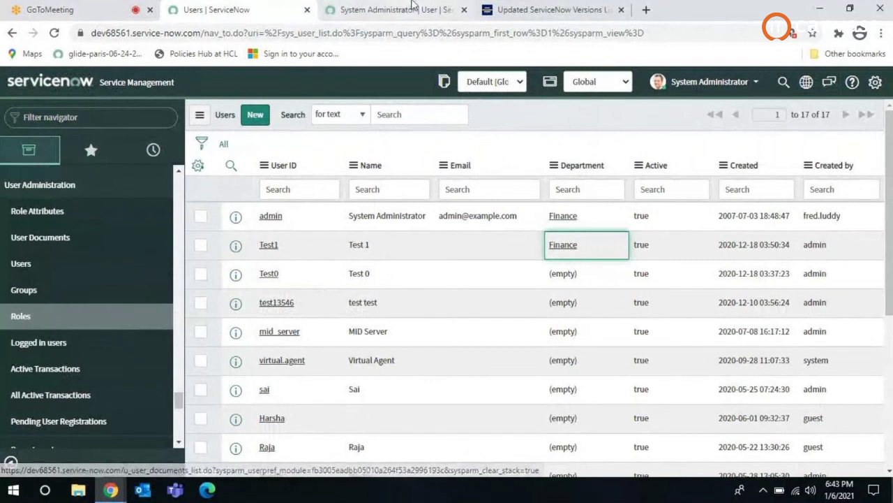
click(412, 8)
scroll(130, 441, down, 5)
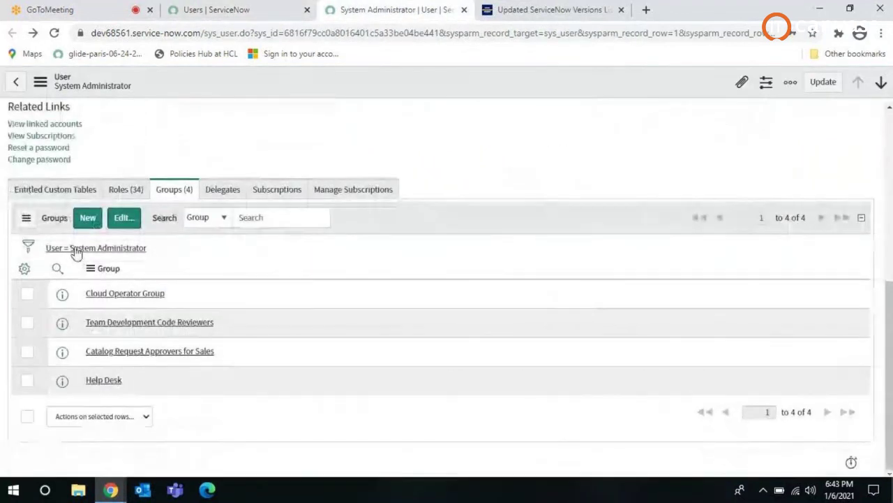
- View the instance's Roles list, and show the Roles related list on the admin user's record
click(255, 10)
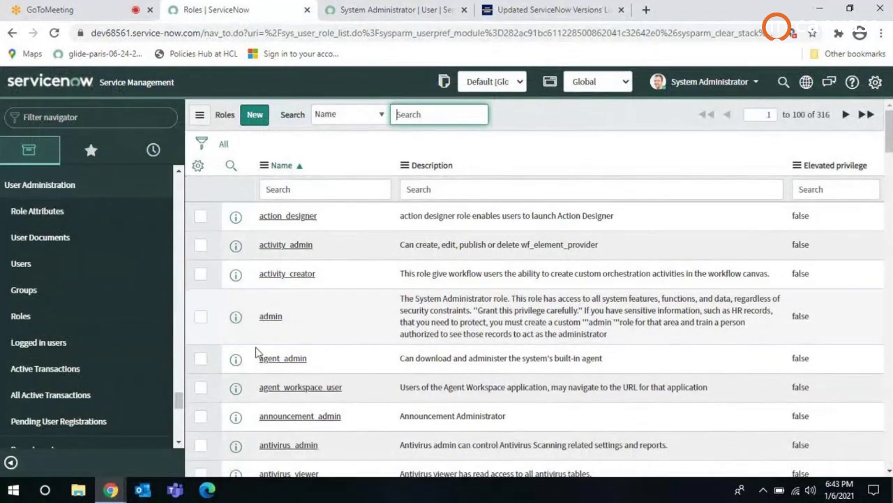
click(322, 6)
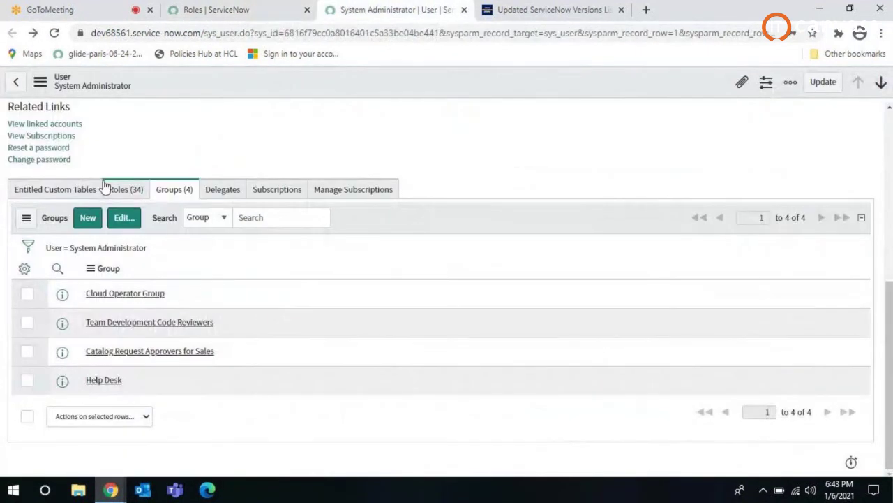
click(116, 187)
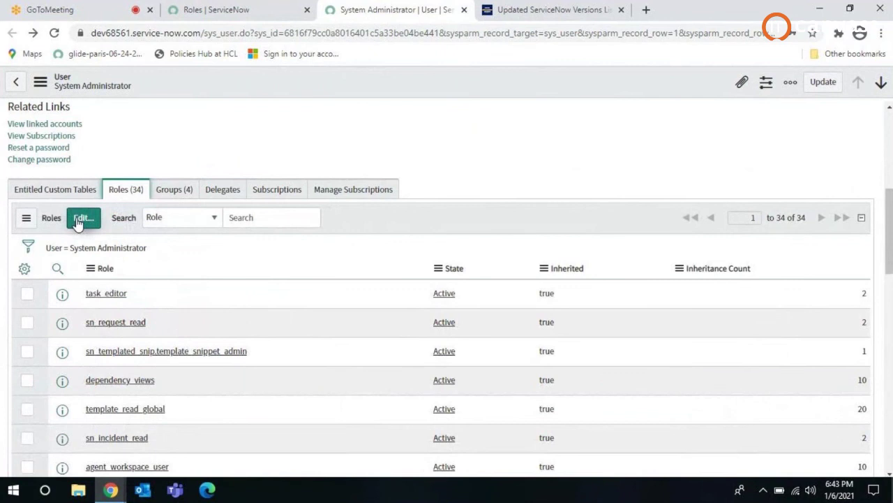
- View a blank new group form from the Groups list, and return to the Roles list under User Administration
click(241, 6)
click(21, 290)
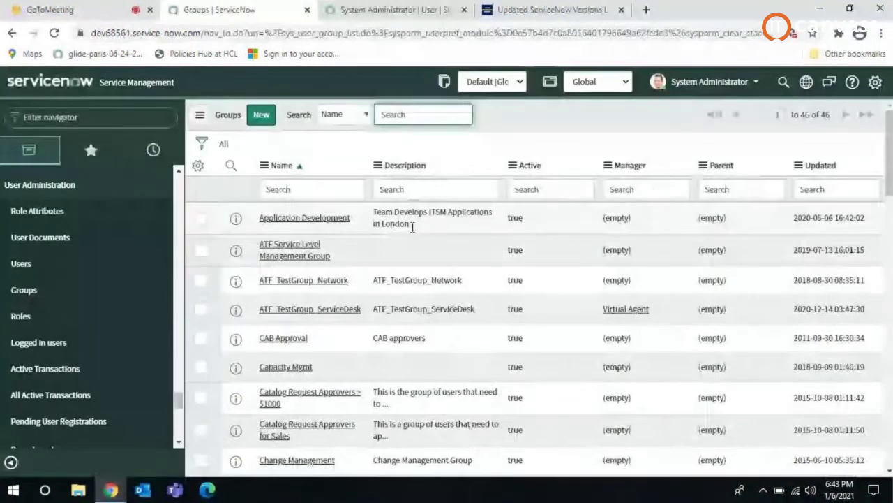
click(269, 117)
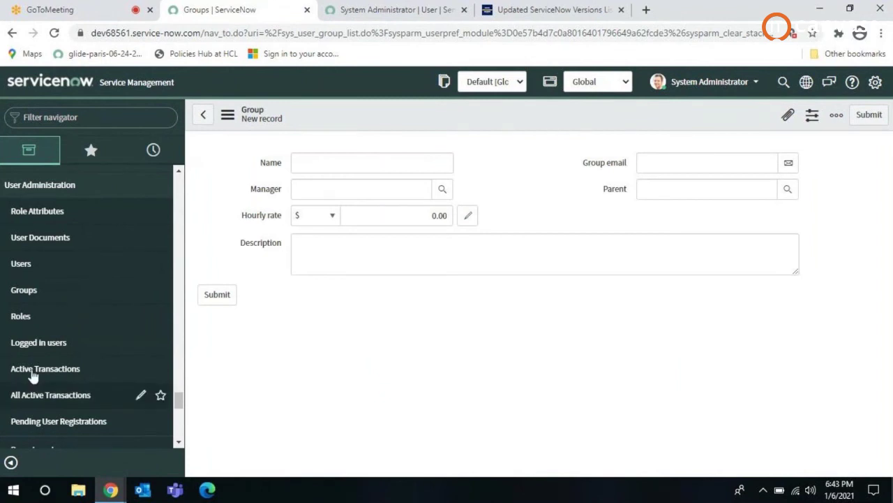
click(30, 324)
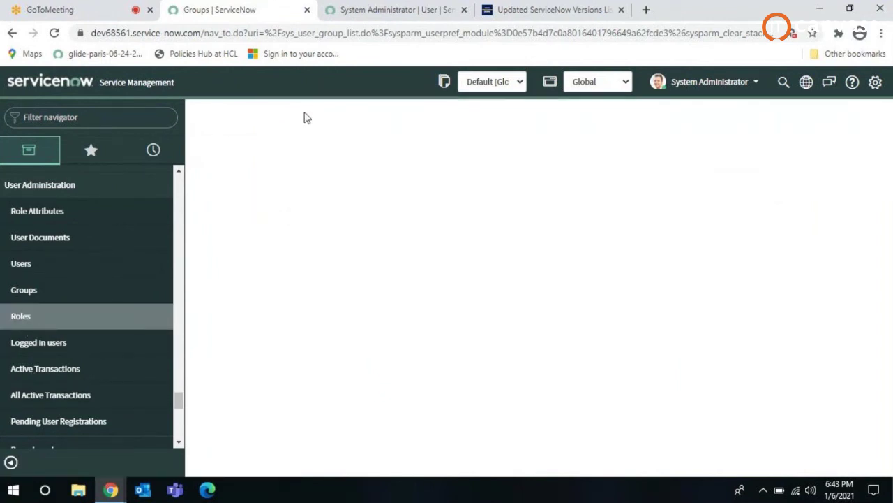
click(257, 118)
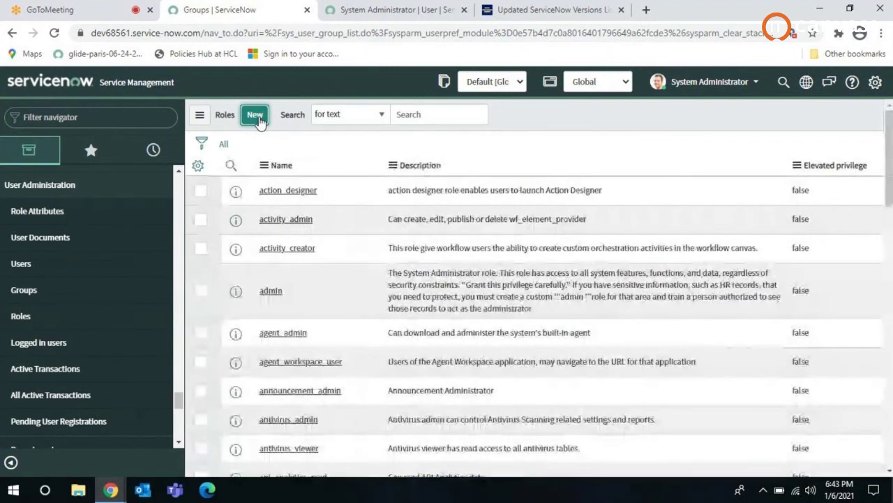
click(230, 165)
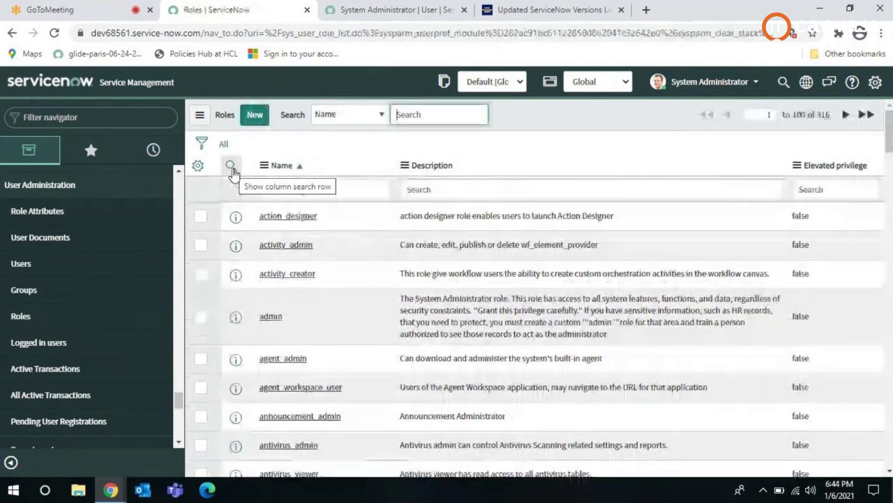
- Switch to GoToMeeting to mute the microphone, and return to the ServiceNow Roles list
click(70, 10)
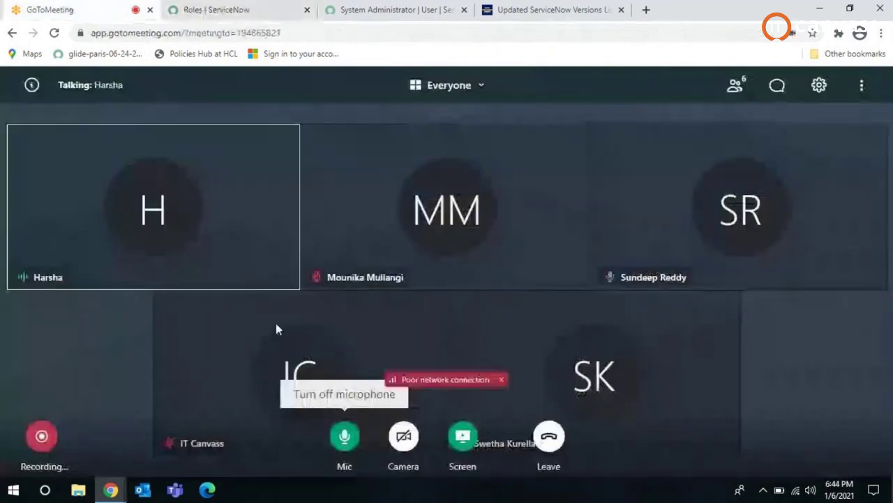
click(345, 433)
click(345, 435)
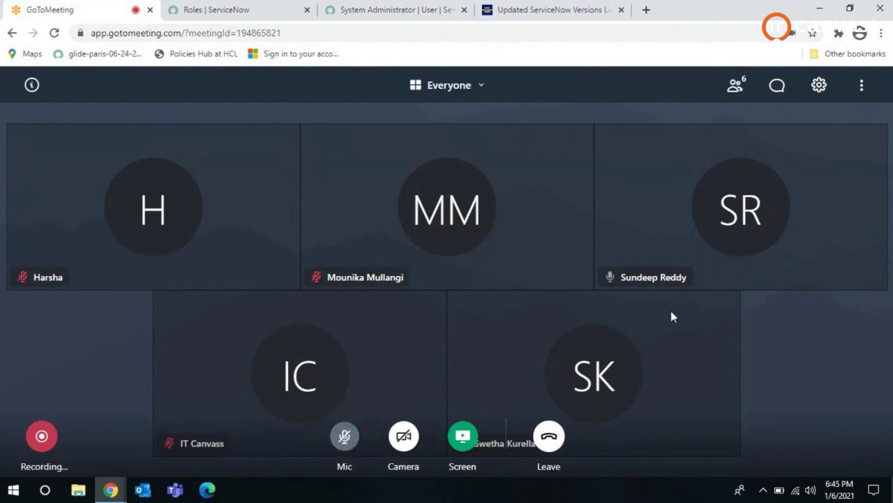
click(235, 6)
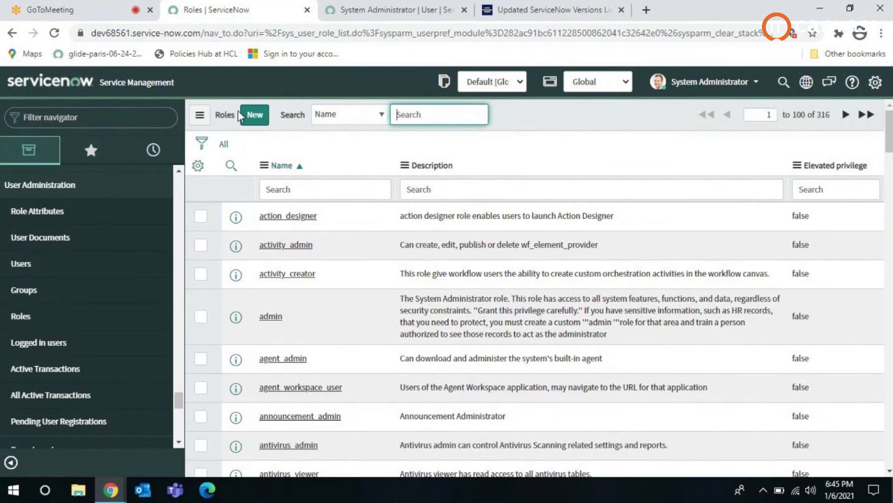
- View the Logged in users list, followed by the Active Transactions and All Active Transactions lists
click(47, 343)
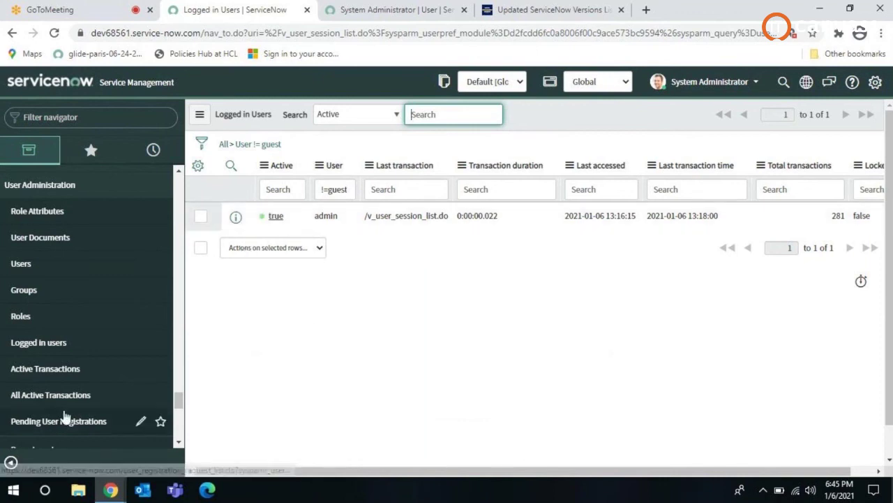
click(73, 370)
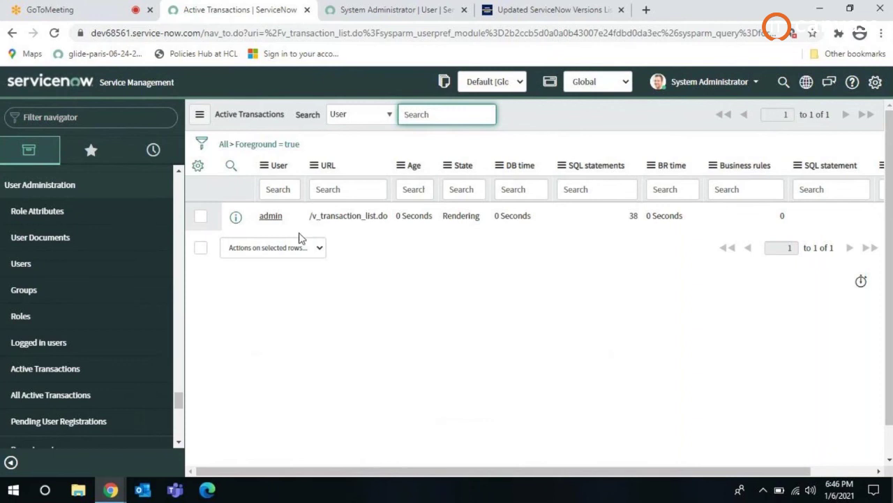
click(73, 398)
- View the Pending User Registrations list, and open the Departments list
scroll(72, 395, down, 1)
scroll(59, 307, down, 1)
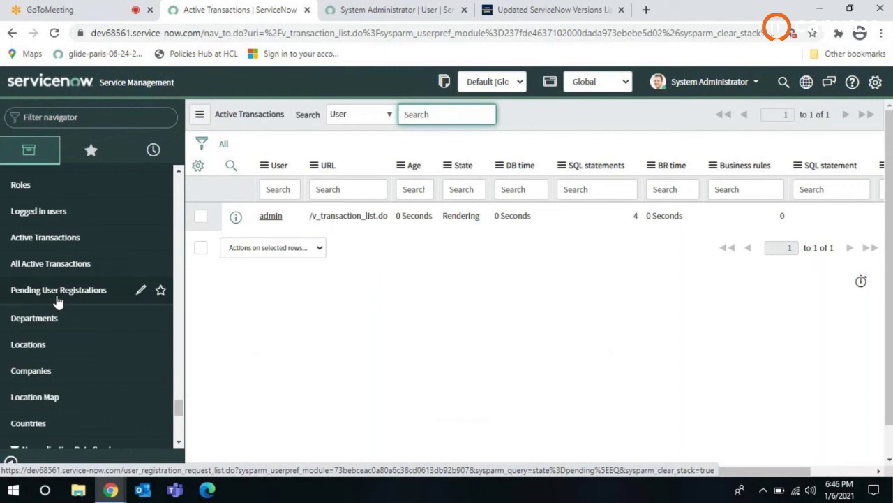
click(58, 299)
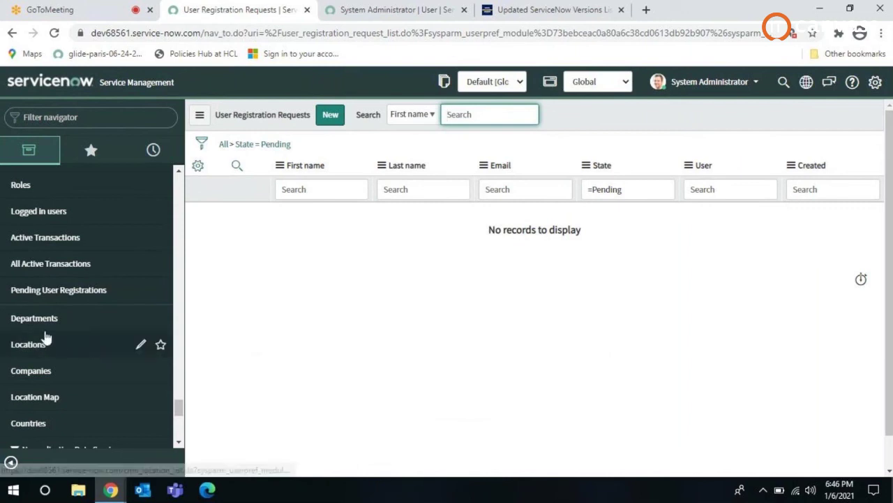
click(52, 323)
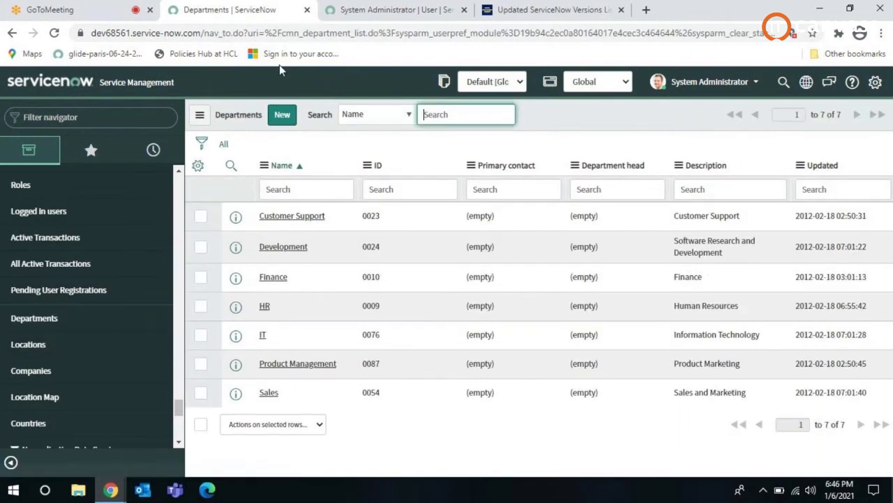
- Compare the Department field on the admin user's record with the Departments list
click(391, 9)
scroll(182, 247, up, 5)
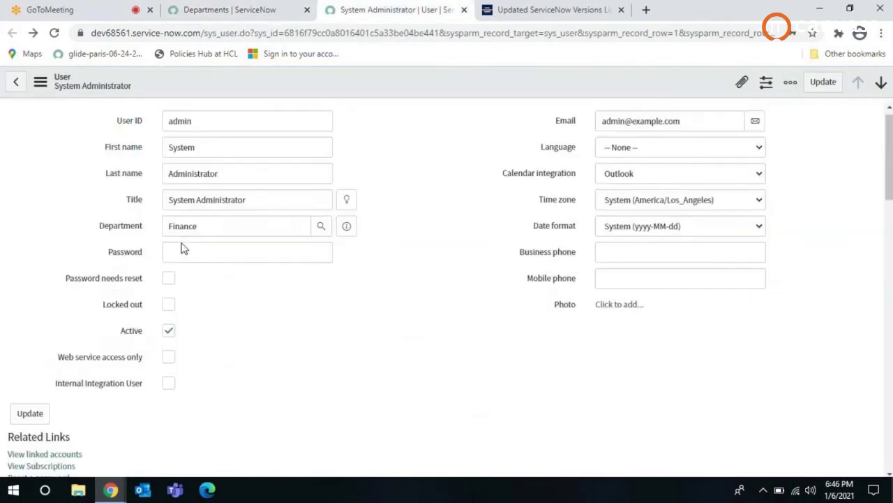
click(208, 6)
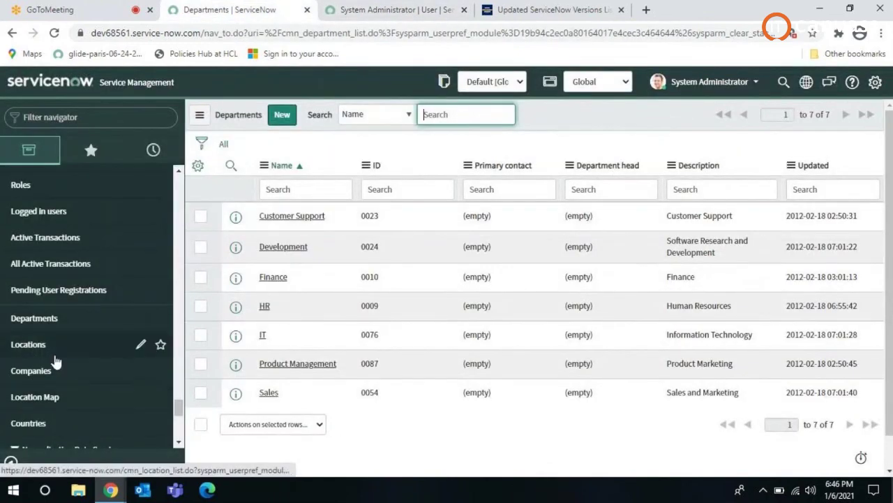
click(349, 10)
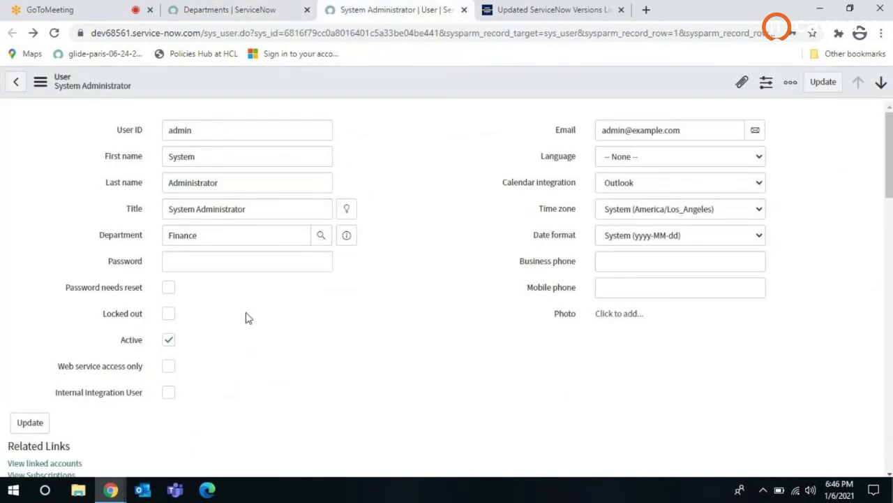
- View a blank new location form from the Locations list, and examine the Location Map of all locations
click(225, 6)
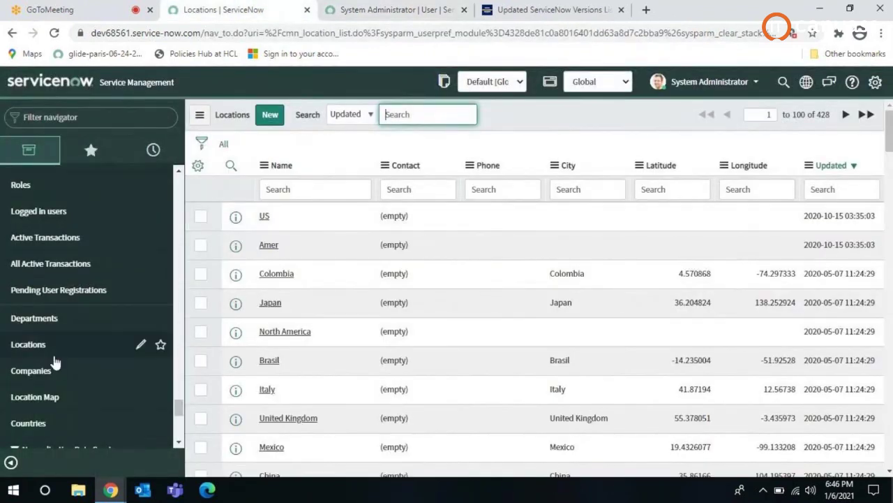
click(270, 117)
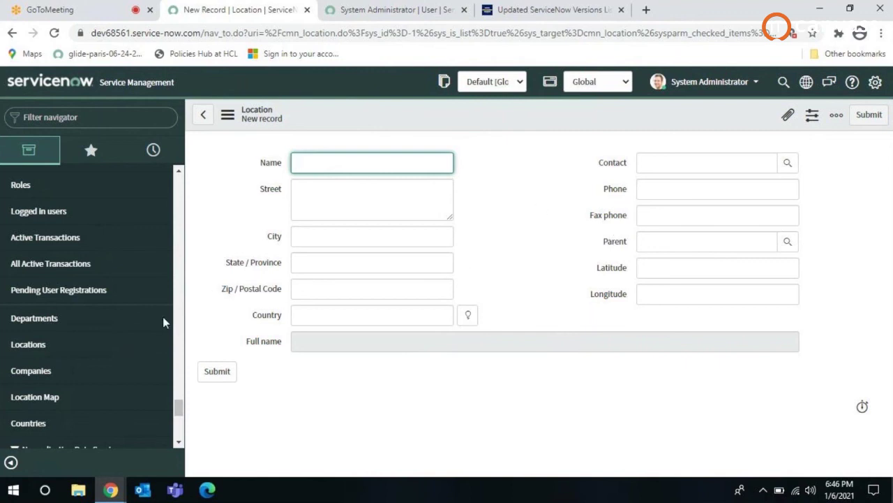
click(43, 398)
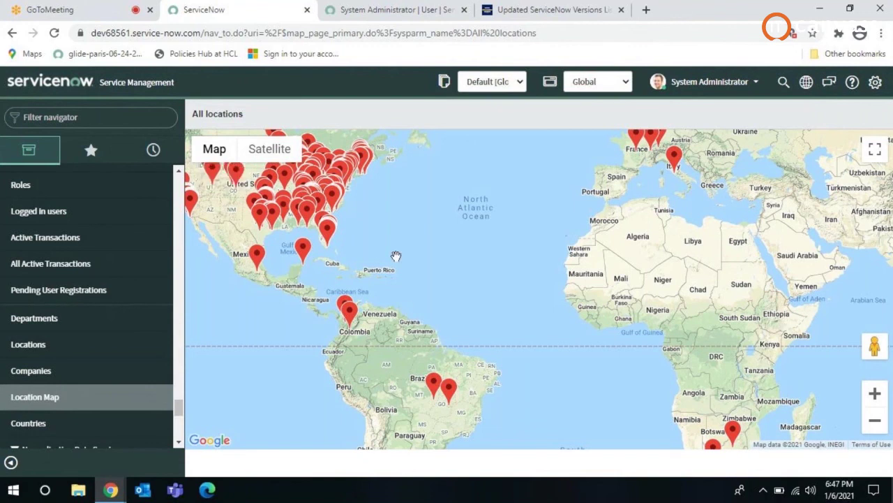
drag(205, 298, 260, 314)
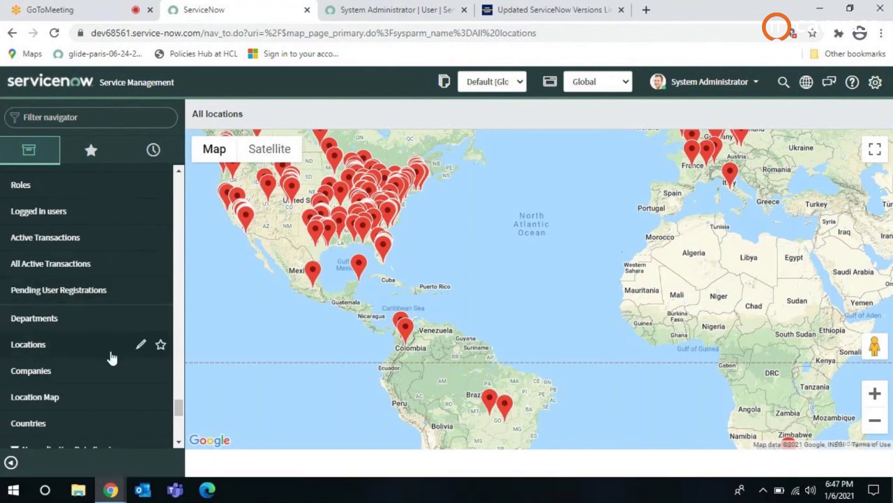
- Open the Countries list, and view a blank new country form
scroll(84, 368, down, 1)
click(33, 360)
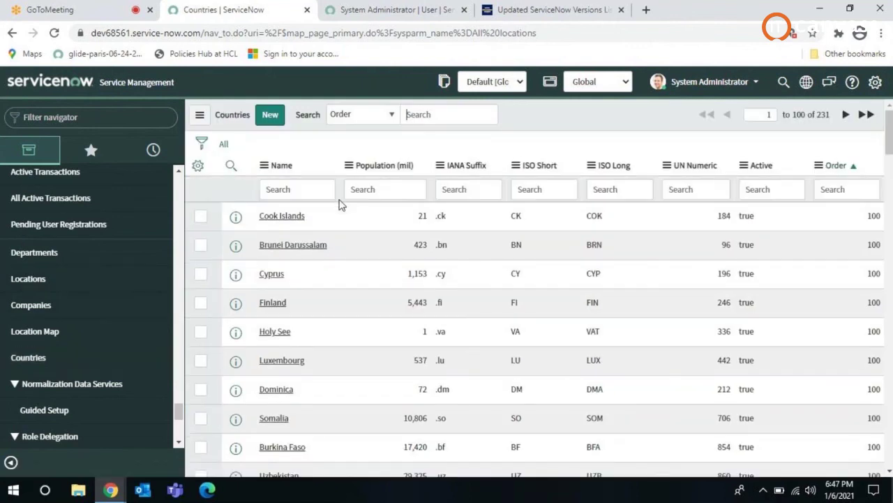
click(266, 114)
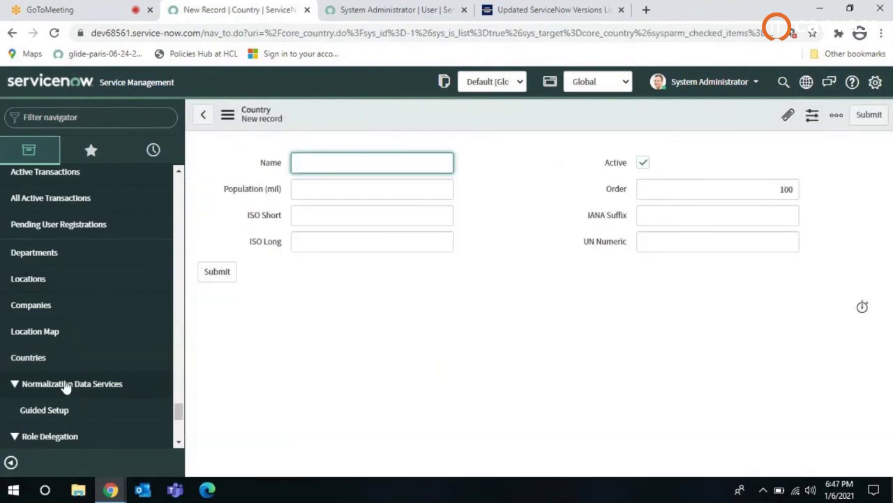
- Open Guided Setup under Normalization Data Services, and look through the Role Delegation and user preference modules
scroll(66, 385, down, 1)
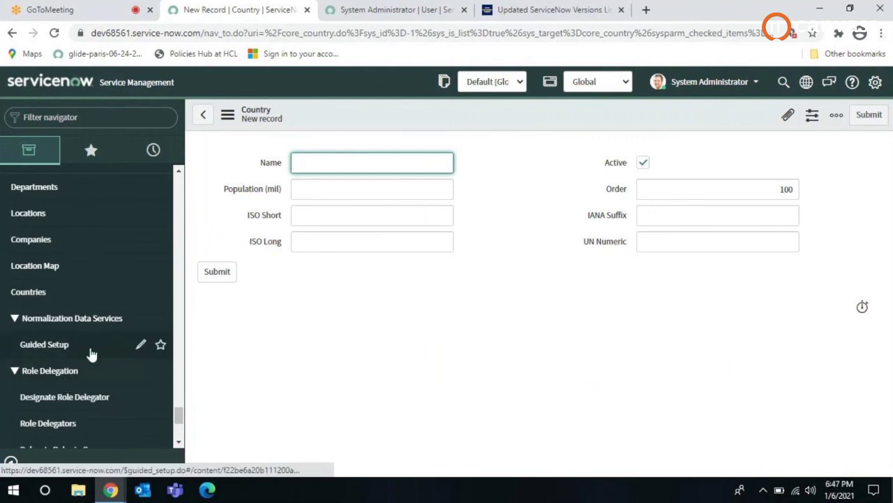
click(64, 341)
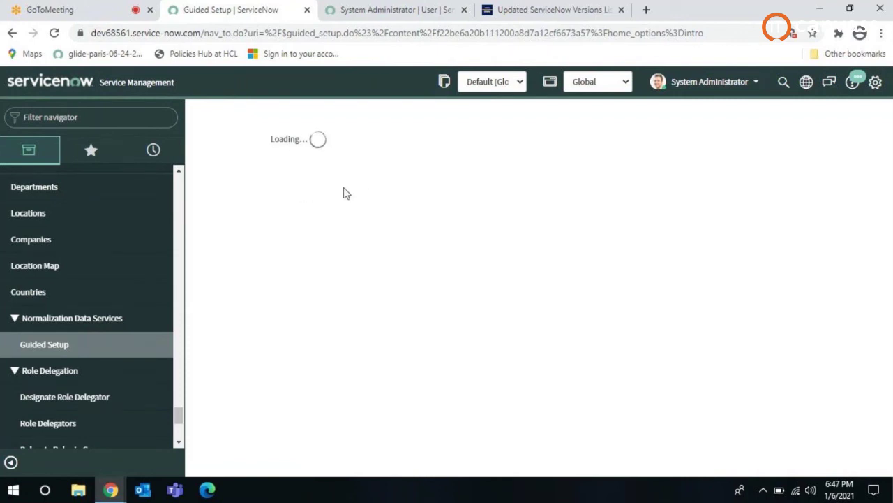
scroll(66, 349, down, 2)
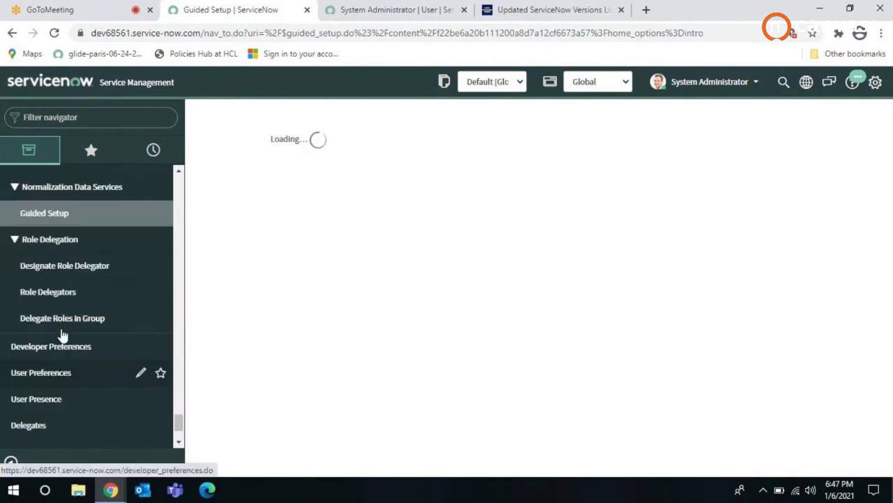
- Show the Delegates related list on the admin user's record
click(400, 5)
scroll(313, 235, down, 5)
scroll(225, 203, up, 1)
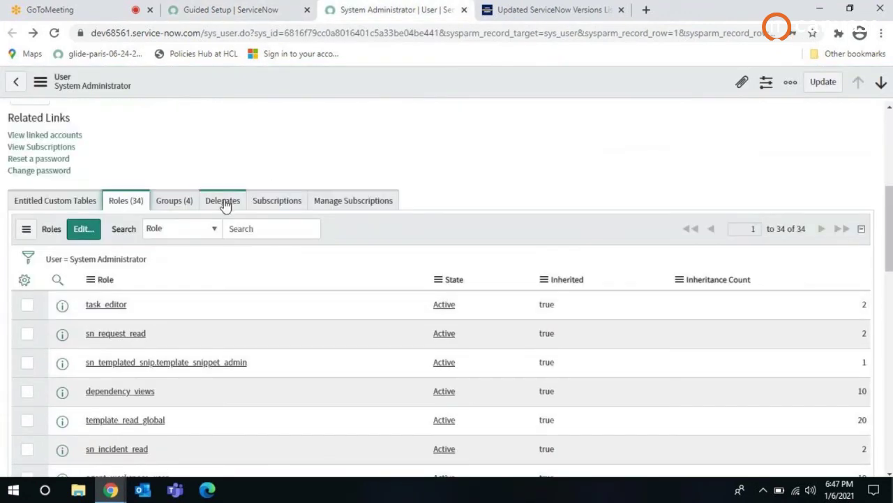
click(223, 201)
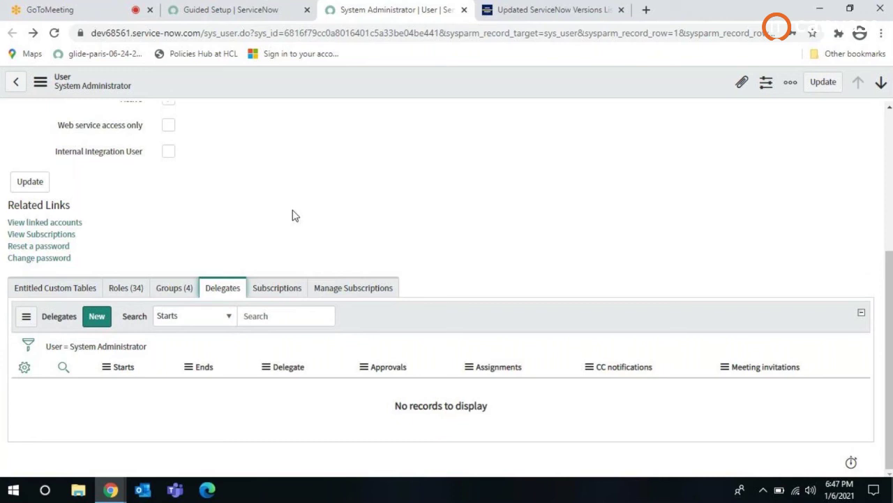
- Start a new delegate record for the admin user, and choose Test 1 as the delegate
click(90, 318)
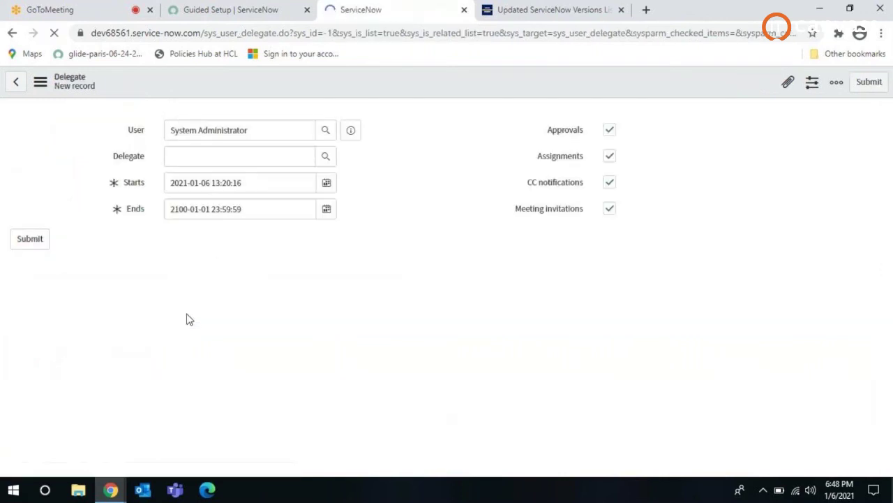
click(325, 156)
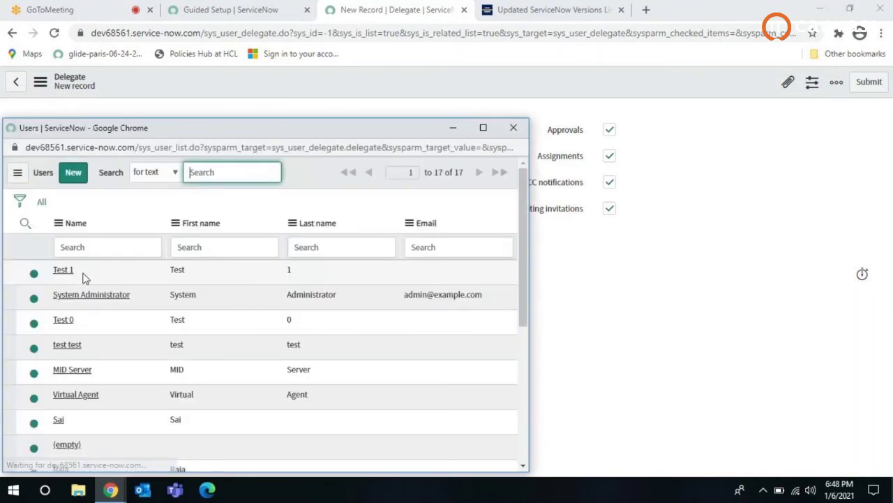
click(62, 271)
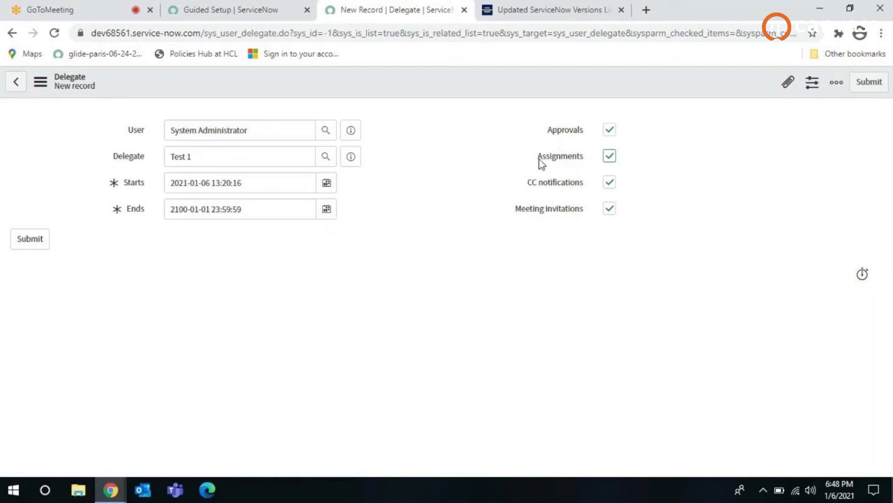
- Examine the new delegate's Assignments, Approvals and Meeting invitations options, leaving them all enabled
drag(539, 161, 588, 162)
drag(547, 133, 582, 134)
key(Tab)
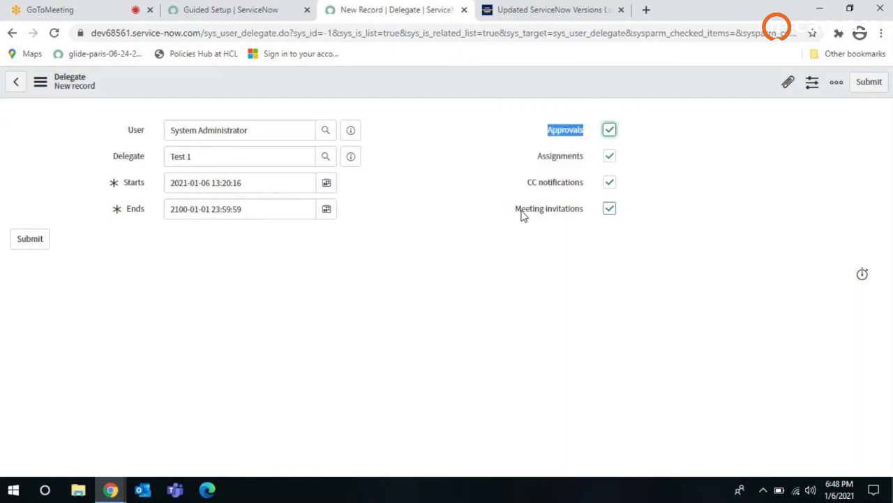
drag(522, 212, 590, 216)
click(589, 259)
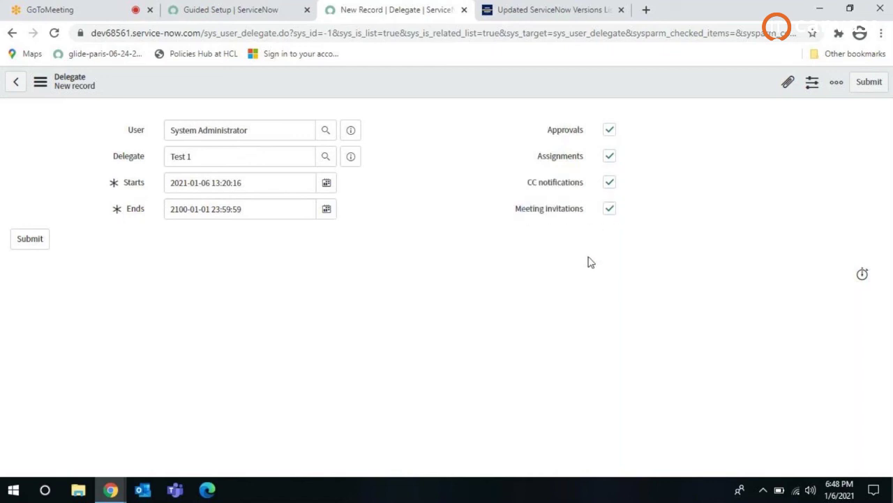
- Start the Normalization Data Services guided setup, and look through its Manage Data tasks
click(245, 9)
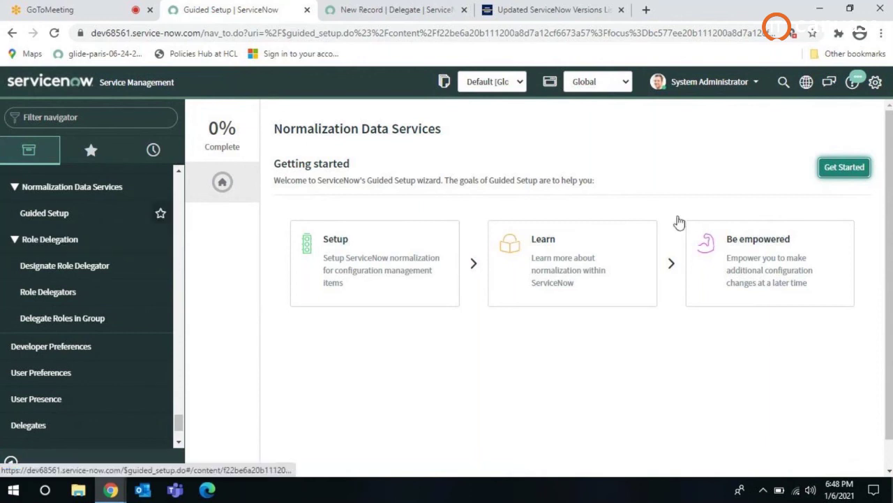
click(856, 170)
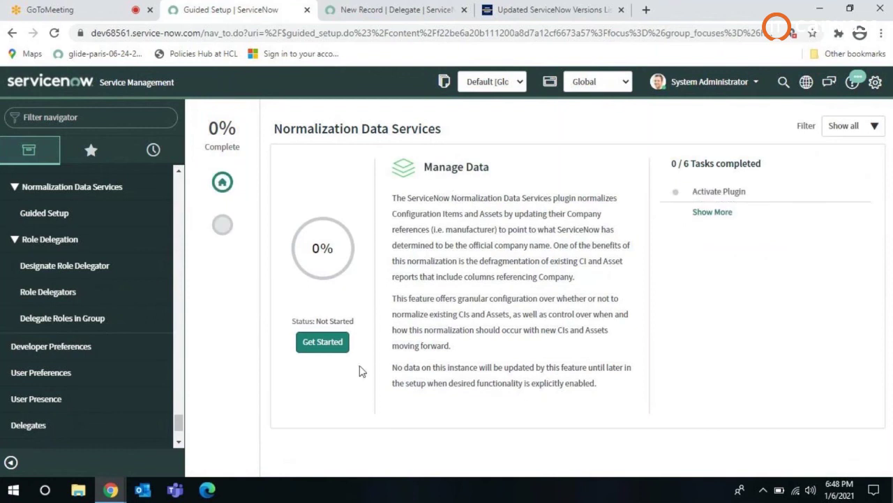
click(319, 341)
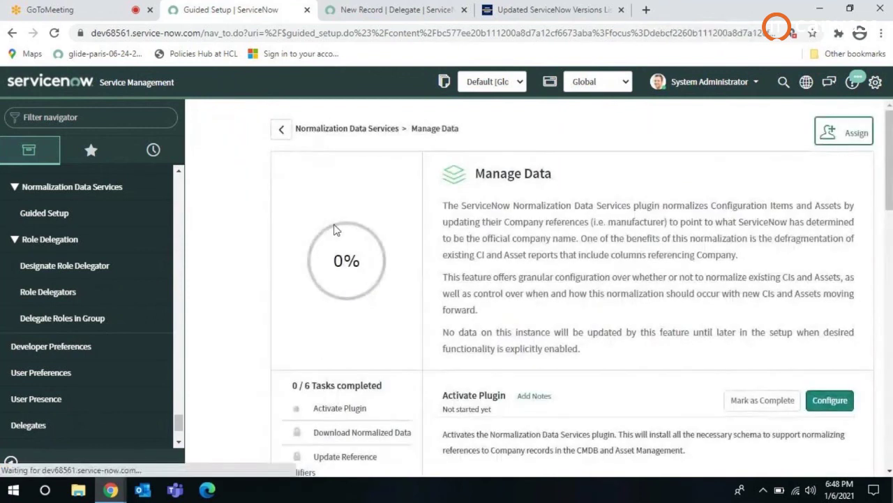
scroll(448, 233, down, 4)
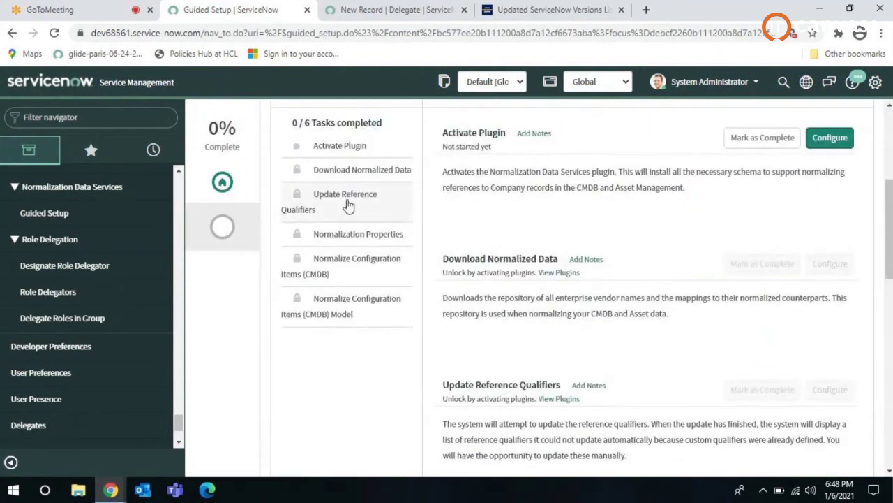
scroll(356, 216, down, 10)
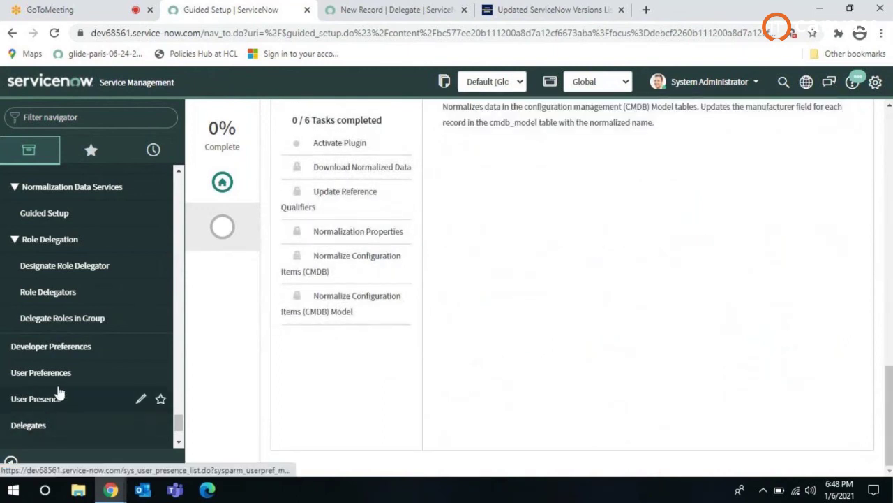
scroll(59, 393, down, 1)
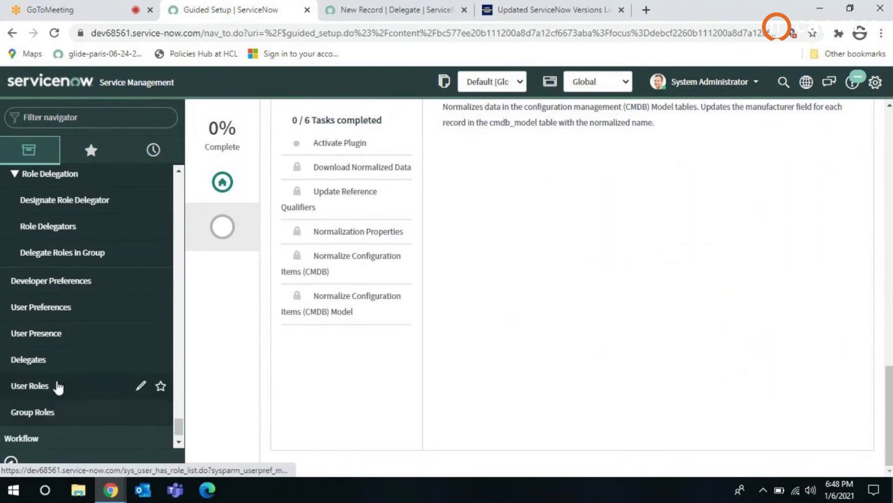
- Discard the unsaved delegate record and show the Roles related list on the admin user's record
click(409, 29)
click(408, 10)
click(11, 32)
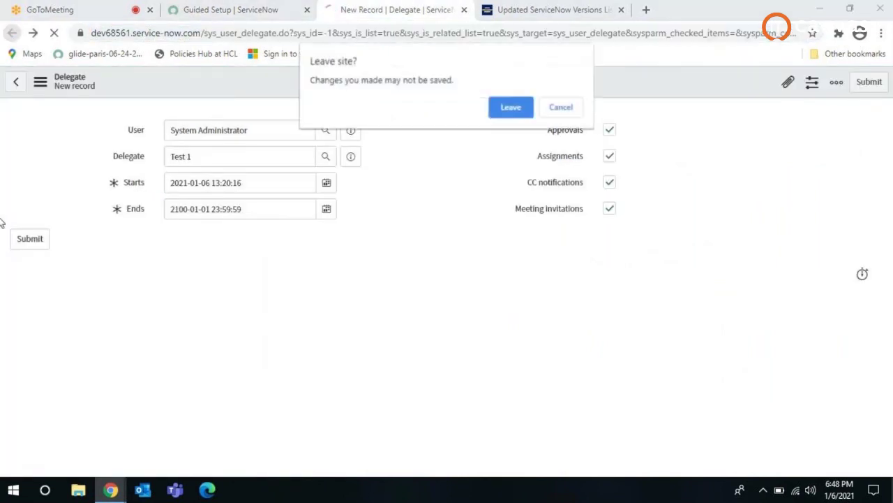
click(513, 107)
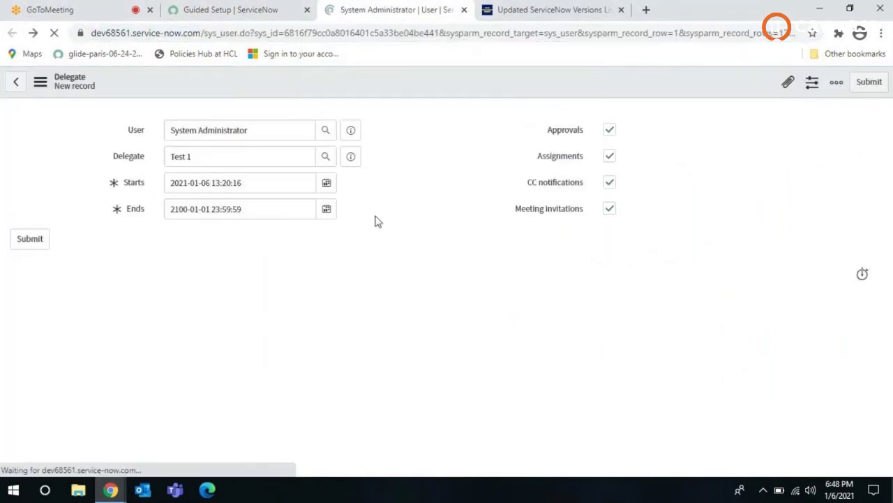
scroll(98, 361, down, 2)
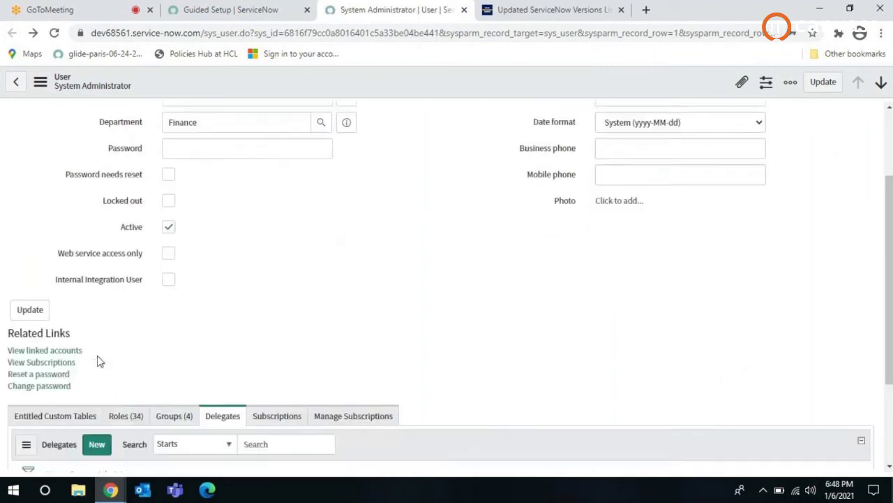
scroll(97, 361, down, 2)
click(131, 289)
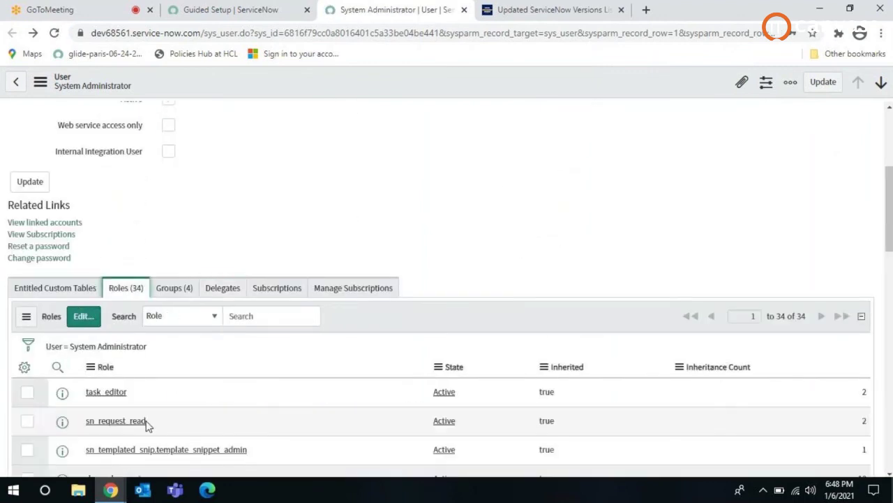
- Open the User Roles list of the User Administration application, checking the GoToMeeting session briefly and returning to the list
click(183, 11)
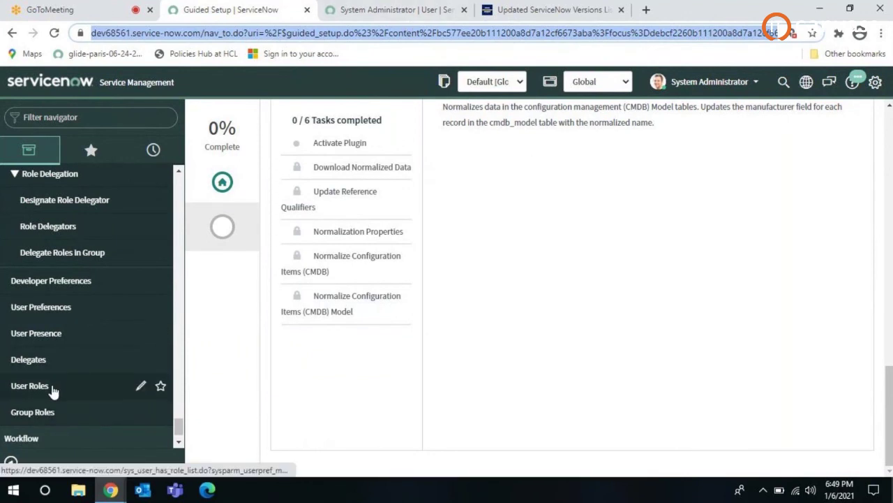
click(43, 392)
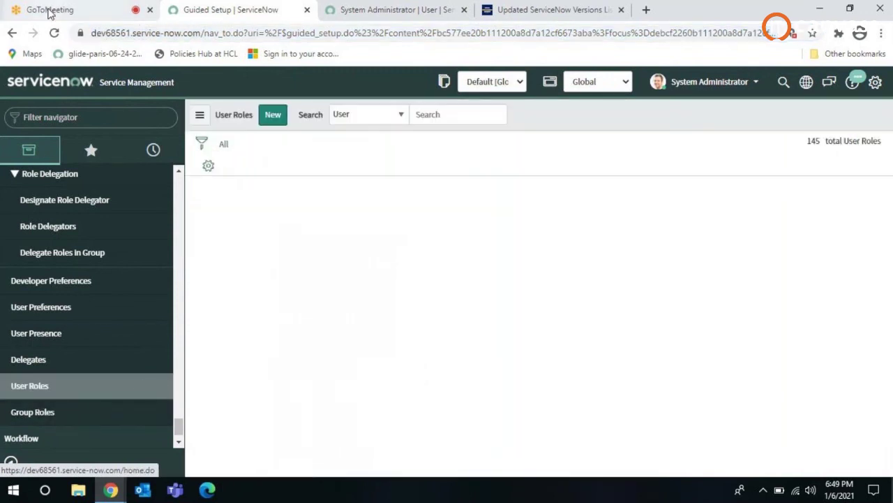
click(46, 10)
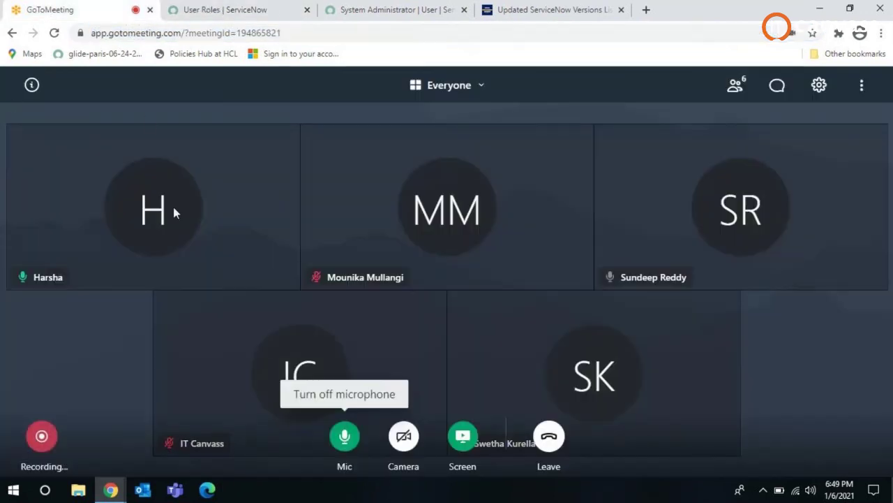
click(207, 9)
scroll(80, 319, up, 7)
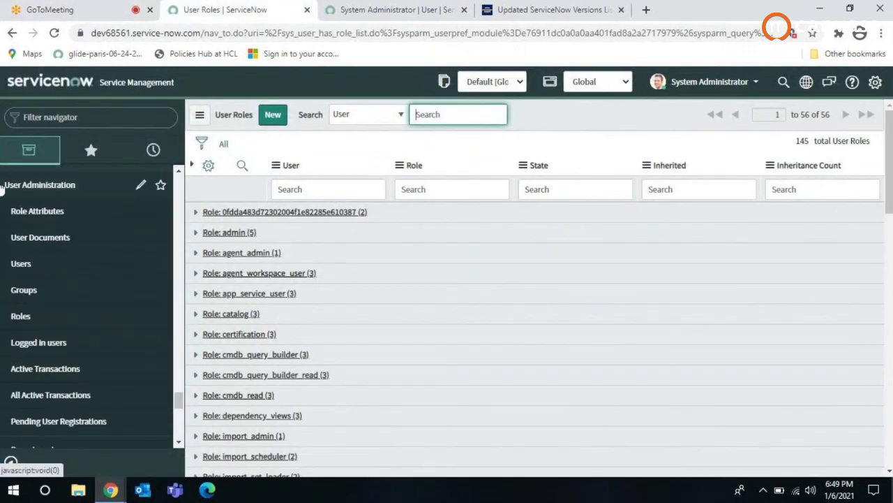
- Switch to the GoToMeeting session to view its participants and meeting controls
click(83, 5)
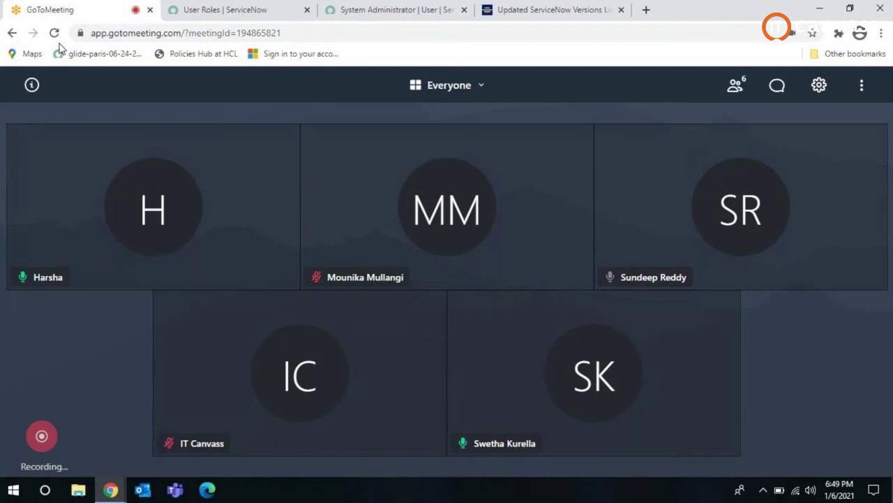
mouse_move(257, 196)
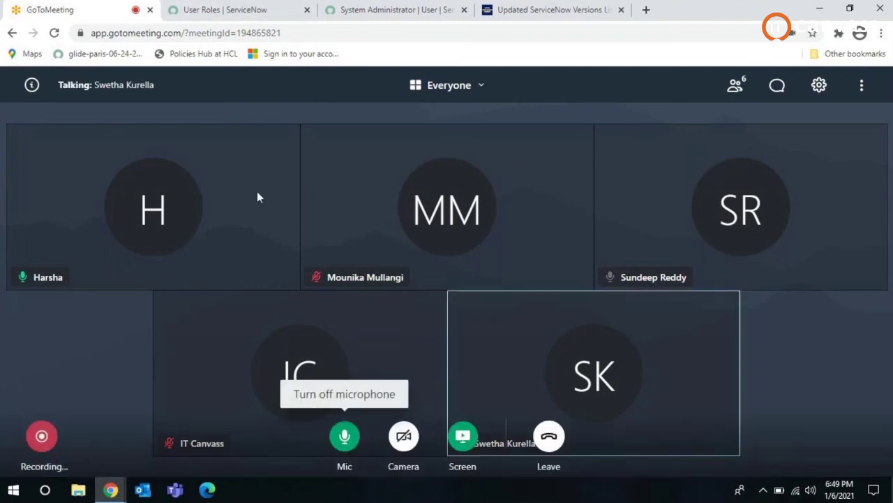